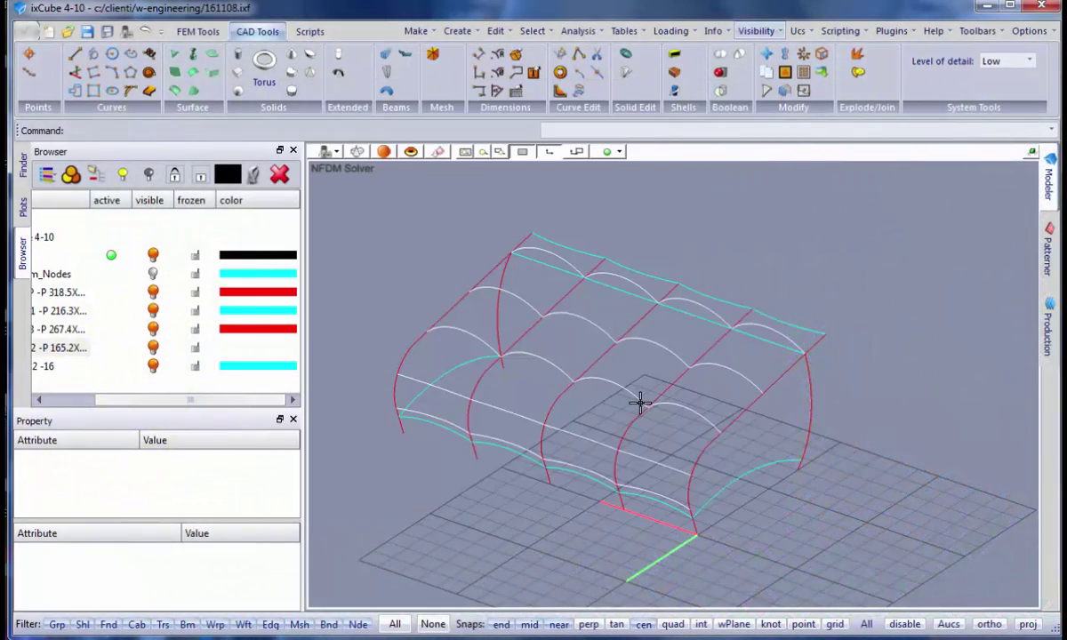
Step: Orbit around the membrane model and check a ridge curve's properties
middle_click_drag(638, 403, 578, 433)
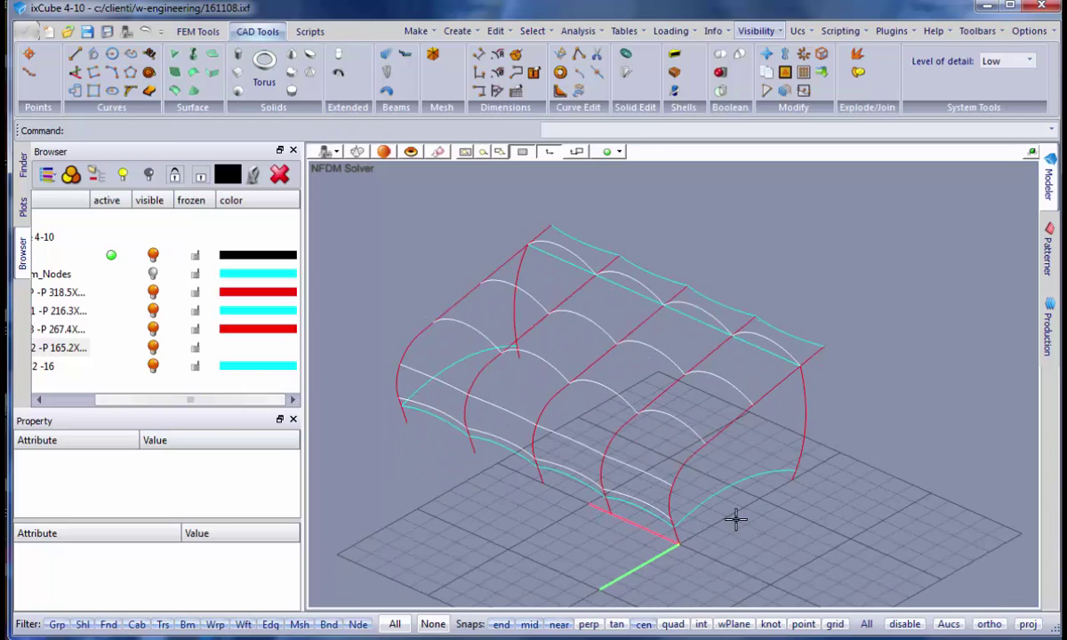
left_click_drag(759, 505, 466, 299)
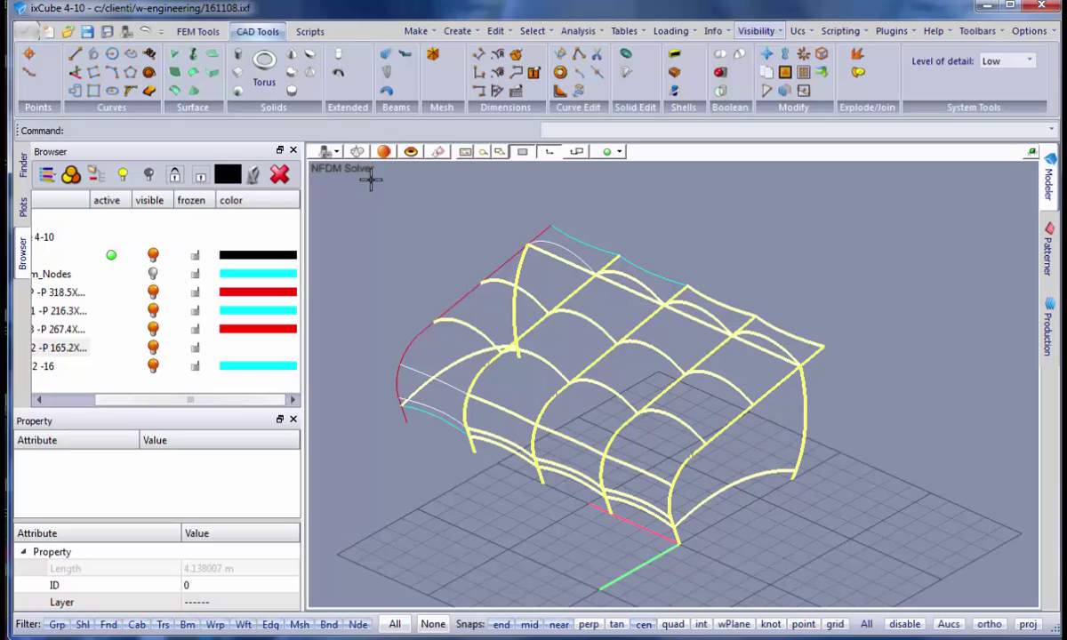
left_click(562, 383)
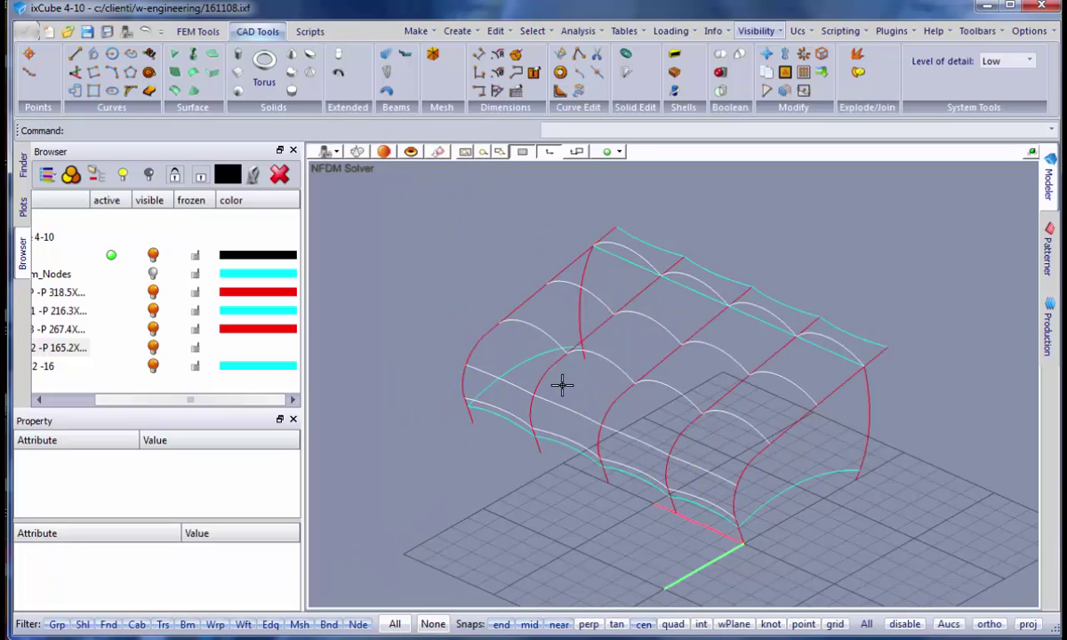
middle_click_drag(561, 383, 622, 400)
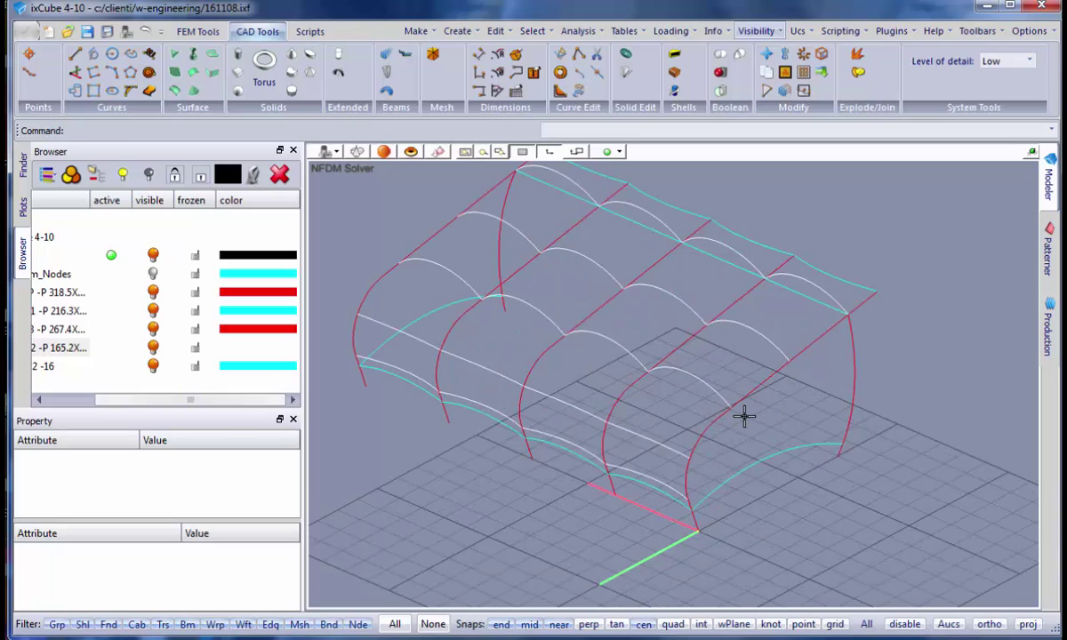
middle_click_drag(719, 424, 728, 448)
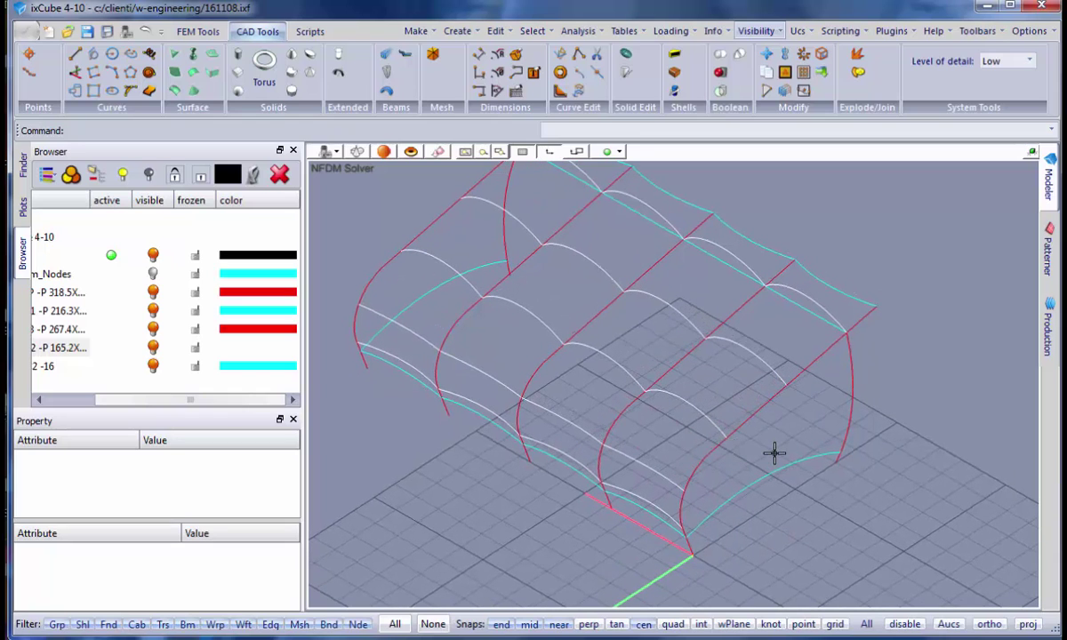
scroll(776, 431, "up", 2)
left_click(766, 404)
left_click(731, 457)
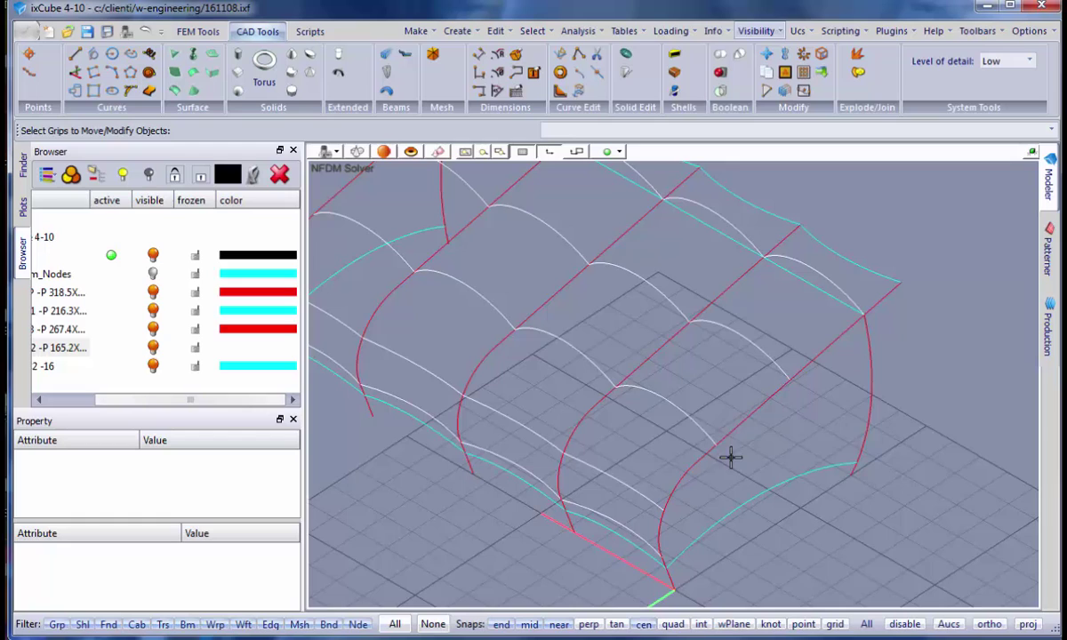
middle_click_drag(689, 472, 589, 471)
Step: Inspect the white ridge curves, then orbit to view all four fields
scroll(762, 469, "up", 2)
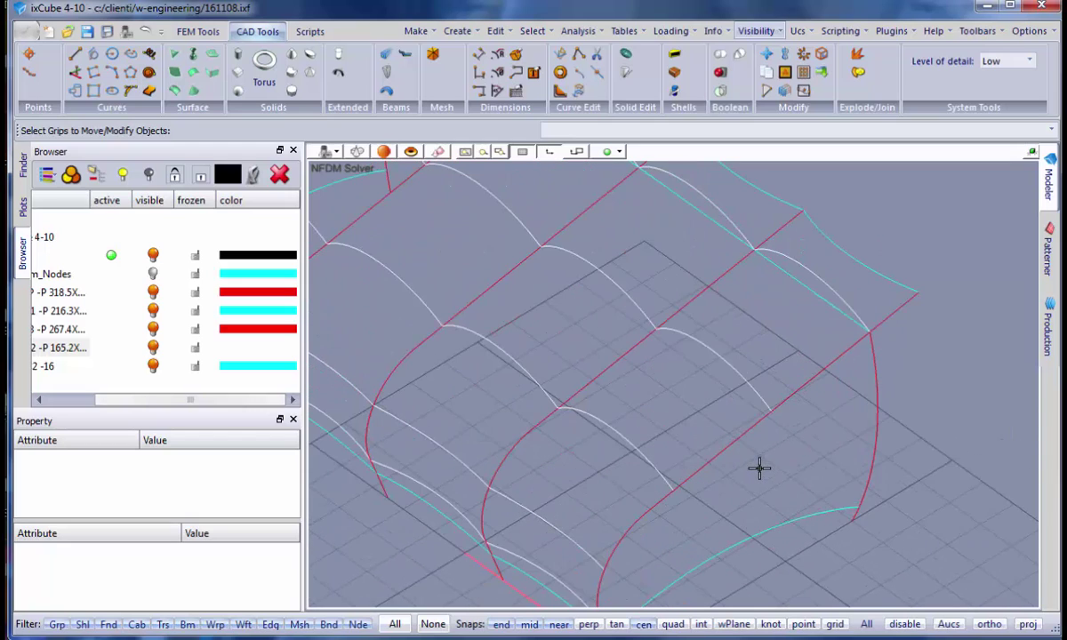
left_click(625, 447)
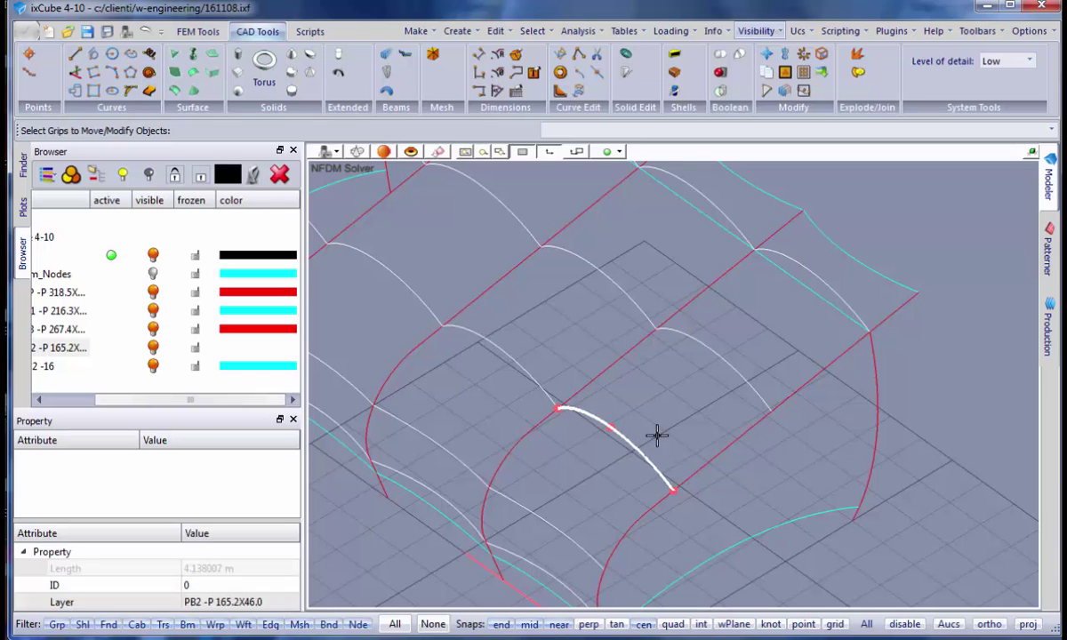
left_click(697, 375)
left_click(705, 350)
left_click(715, 428)
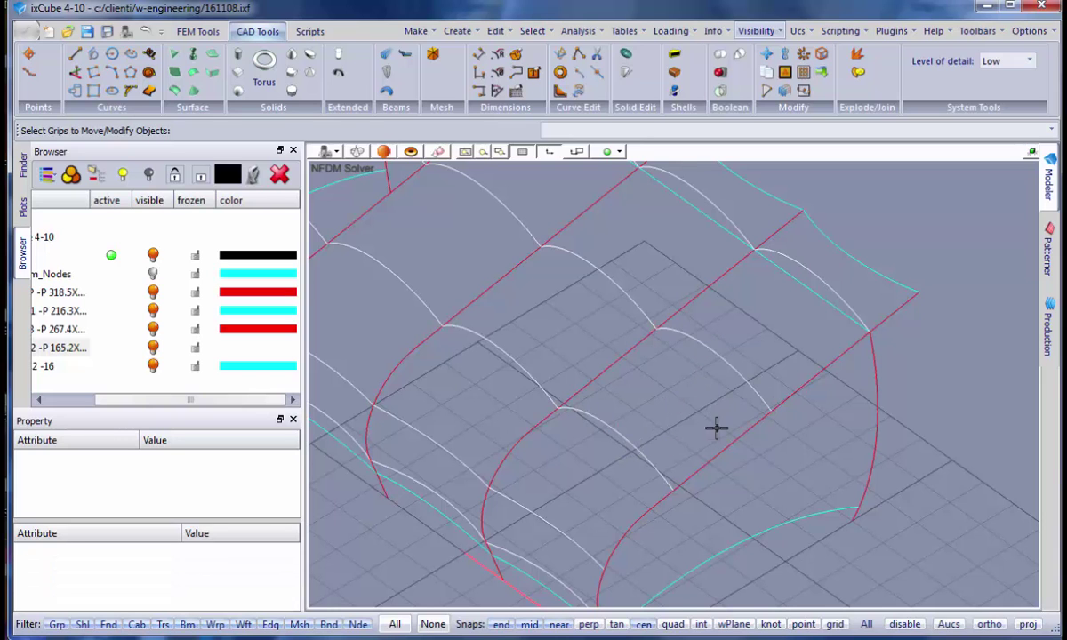
scroll(833, 441, "down", 1)
mouse_move(803, 448)
middle_mouse_down()
mouse_move(828, 441)
mouse_move(820, 445)
middle_mouse_up()
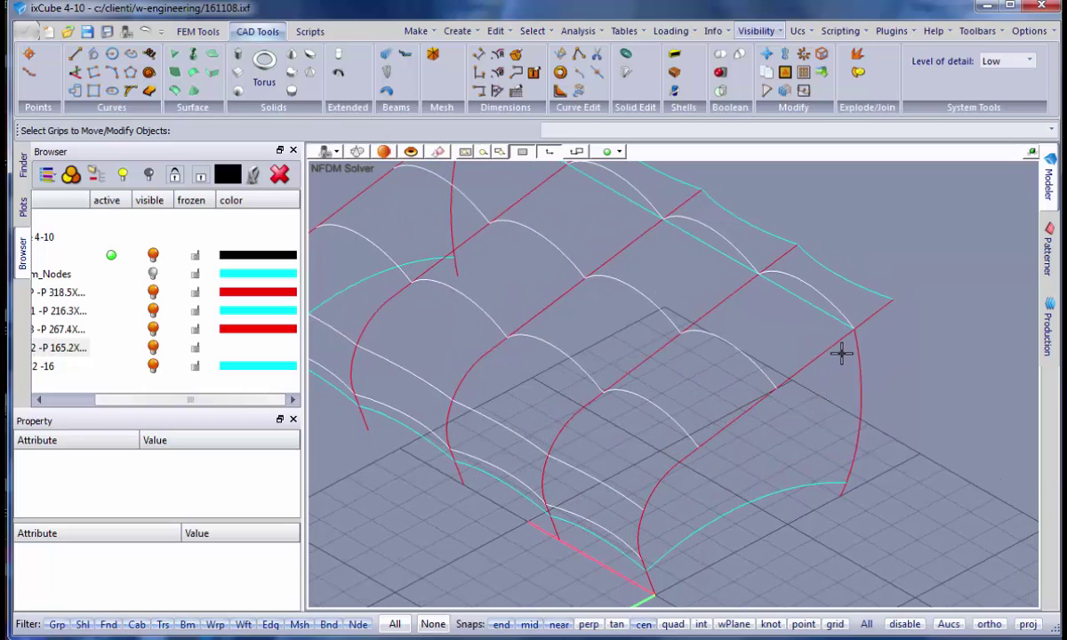
scroll(840, 351, "up", 2)
Step: Inspect the long straight red edge and the red arch curve
left_click(819, 339)
scroll(791, 400, "down", 2)
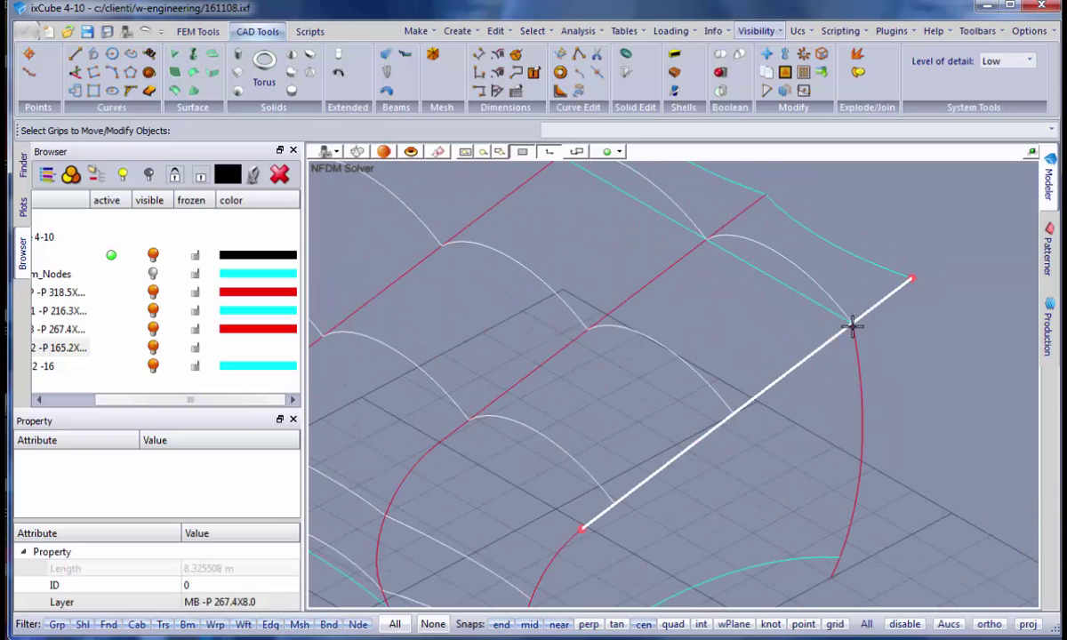
scroll(600, 517, "down", 1)
left_click(519, 505)
scroll(590, 557, "up", 3)
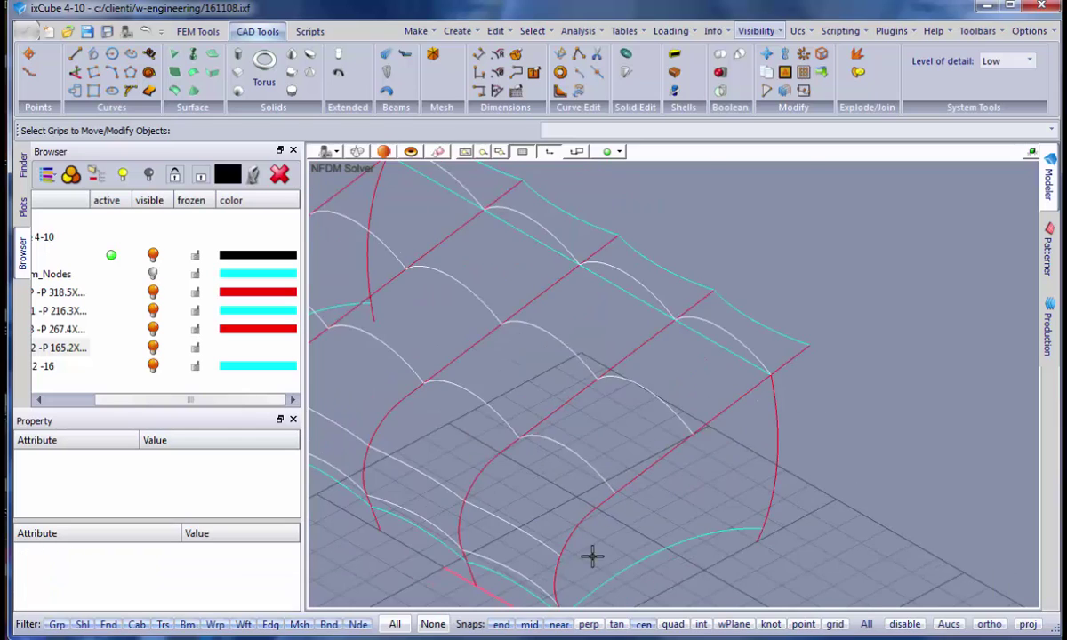
left_click(557, 528)
middle_click_drag(536, 496, 552, 357)
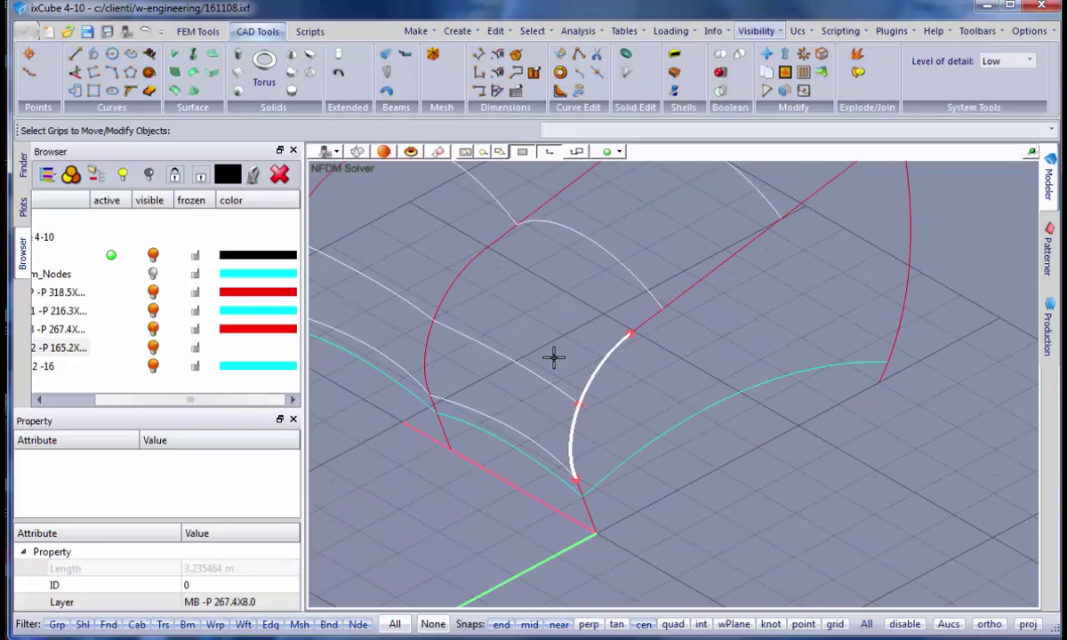
scroll(622, 409, "down", 2)
left_click(635, 387)
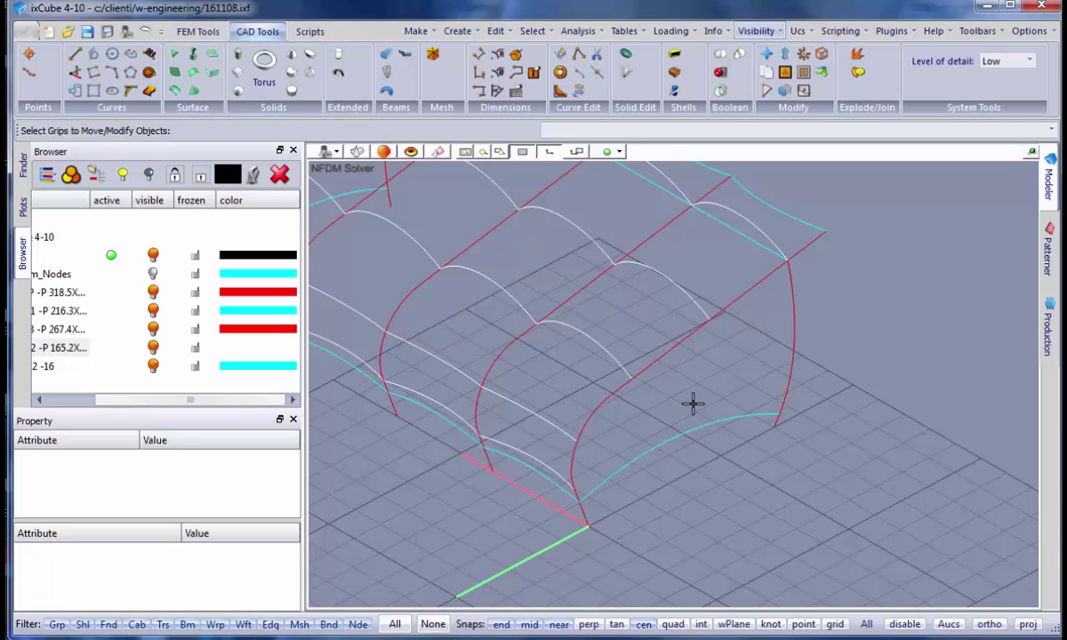
scroll(660, 451, "up", 2)
scroll(659, 451, "down", 2)
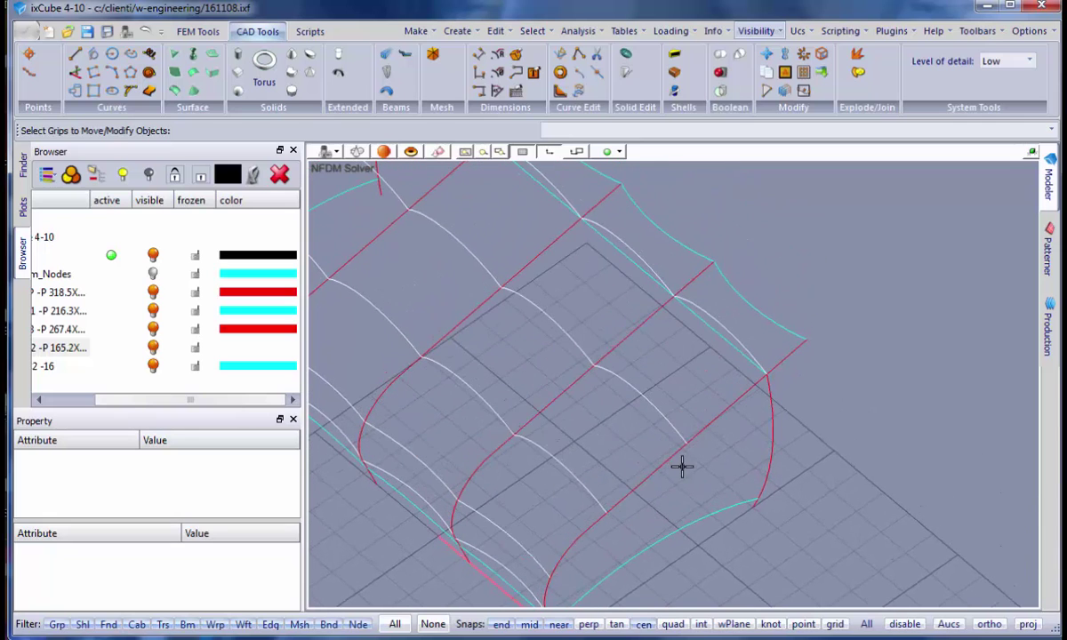
scroll(666, 464, "up", 2)
Step: Move the straight edge line's lower endpoint onto the top of the red arch curve
left_click(655, 467)
scroll(652, 522, "down", 1)
scroll(596, 508, "up", 3)
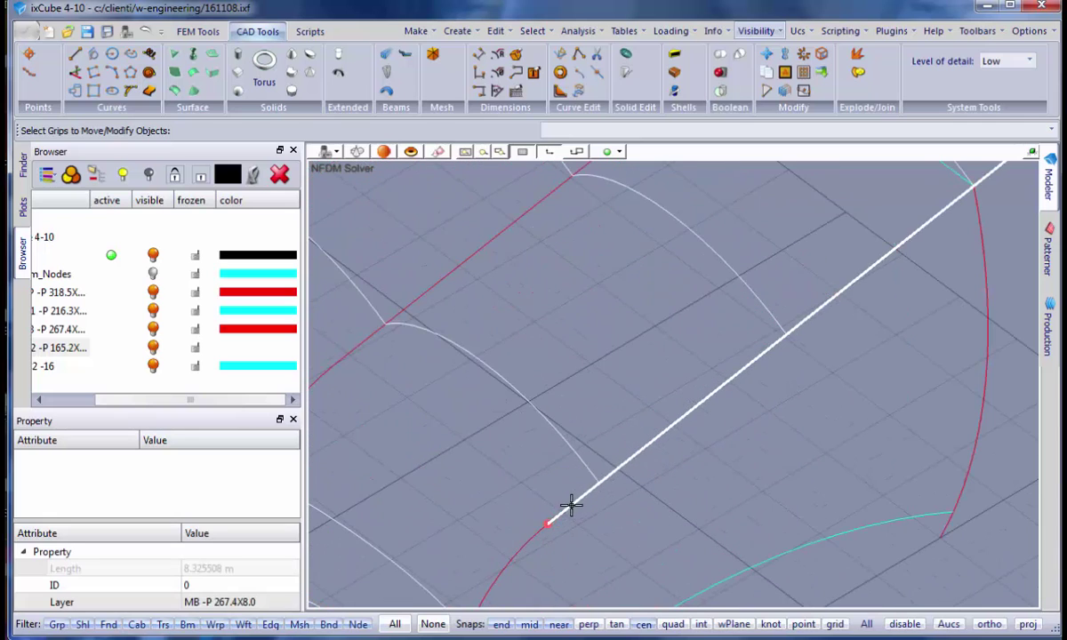
left_click(551, 526)
scroll(774, 340, "down", 2)
scroll(831, 278, "up", 3)
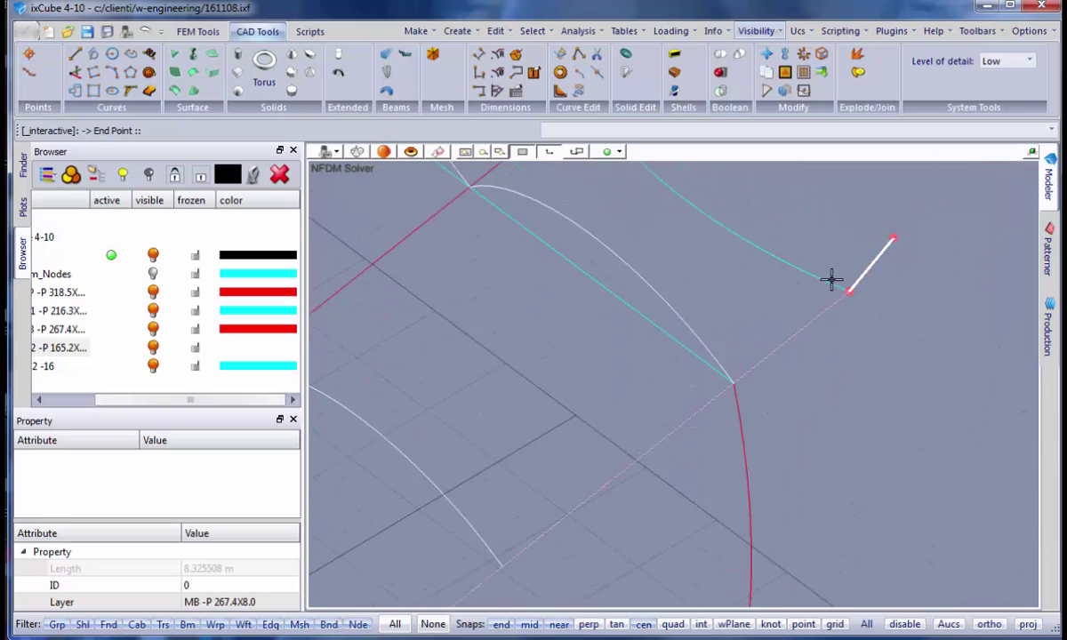
left_click(691, 426)
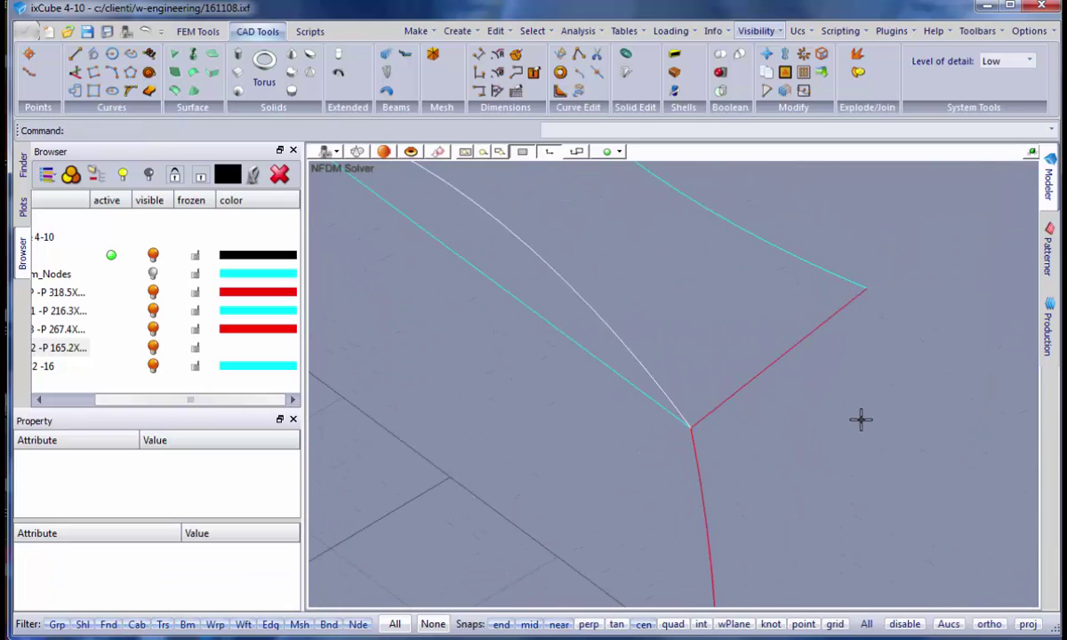
Step: Re-snap the line's endpoint exactly onto the arch curve's end point
scroll(880, 391, "down", 2)
scroll(547, 421, "up", 3)
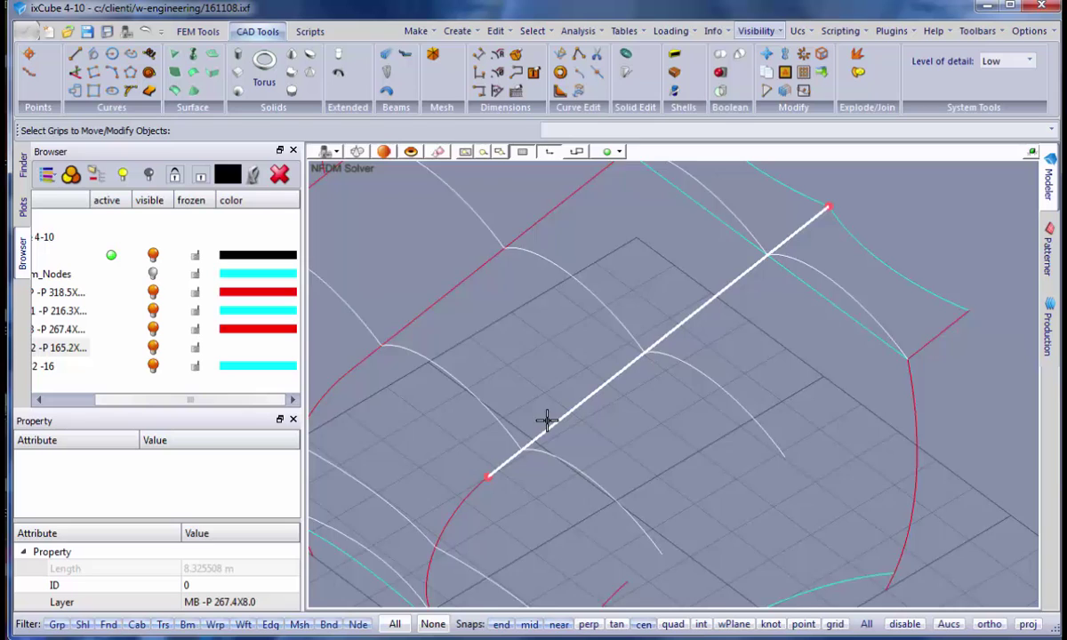
left_click(475, 489)
scroll(571, 469, "down", 2)
scroll(722, 245, "up", 3)
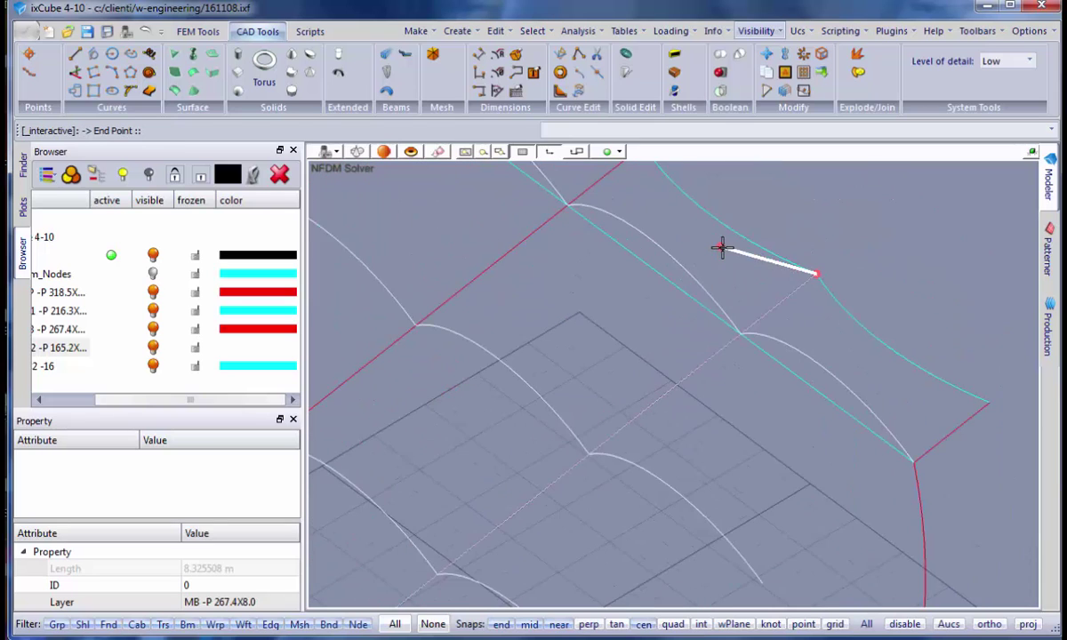
left_click(740, 365)
scroll(571, 319, "down", 3)
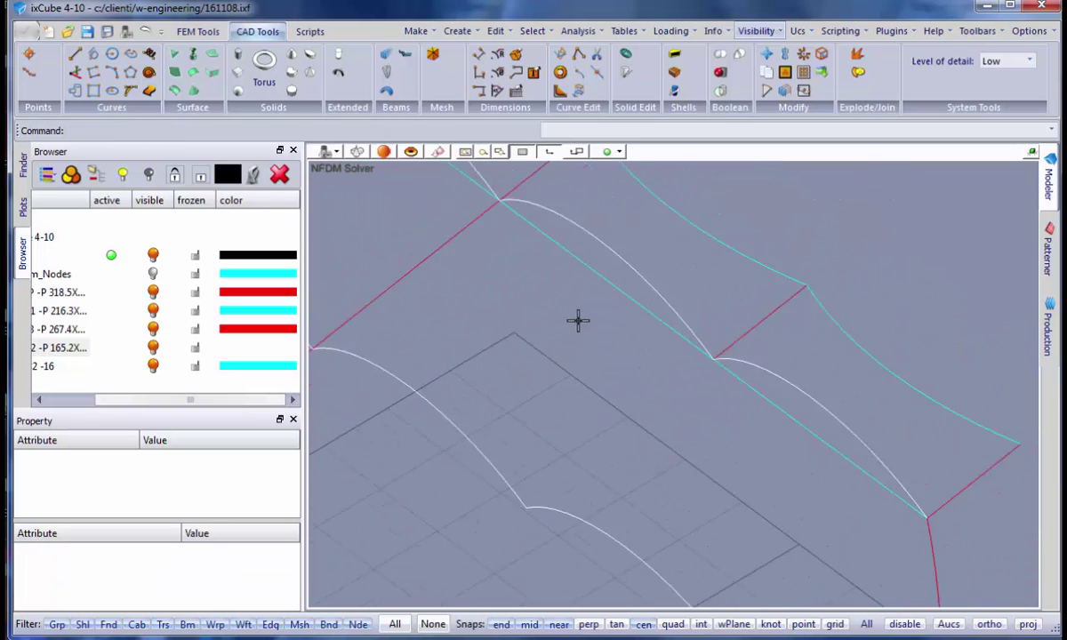
Step: Draw the first two lines joining neighbouring white arch ends
middle_click_drag(670, 419, 674, 379)
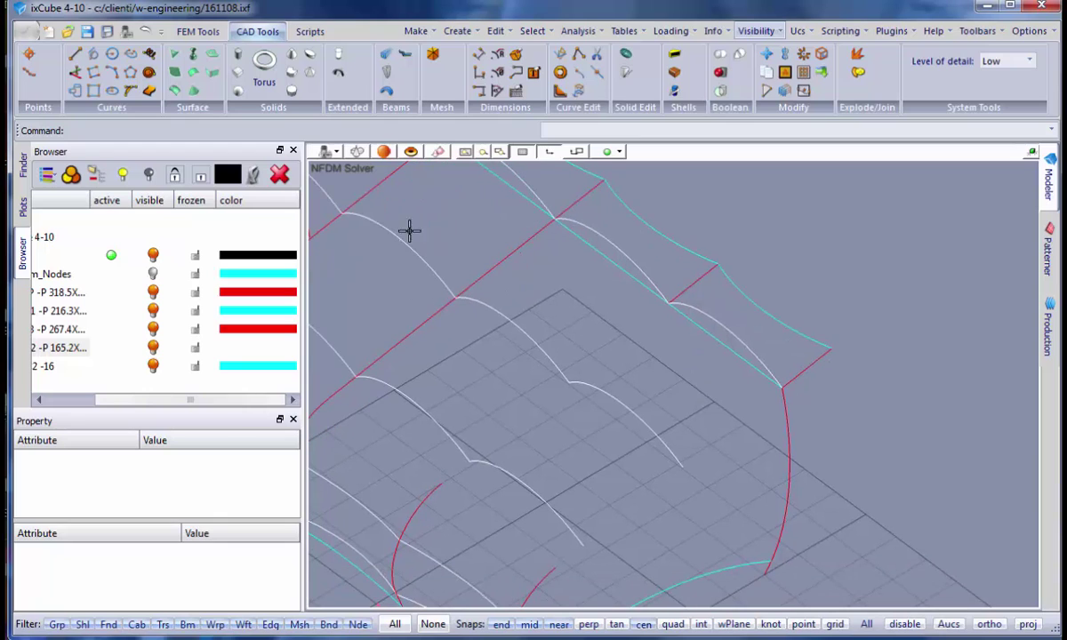
left_click(74, 59)
scroll(778, 389, "up", 2)
left_click(781, 372)
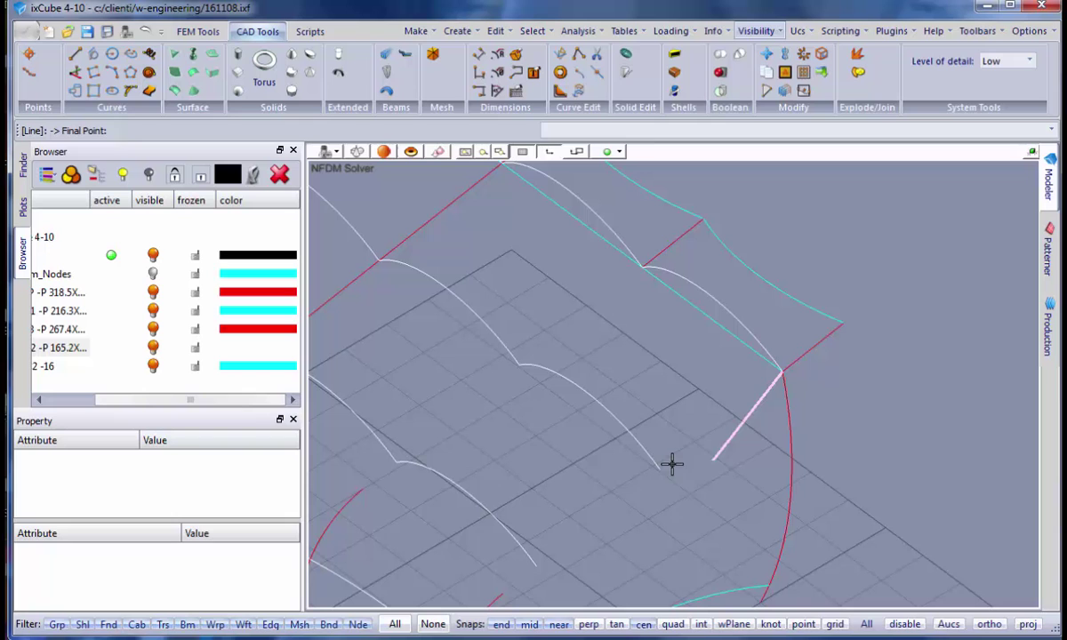
left_click(659, 467)
scroll(741, 368, "down", 1)
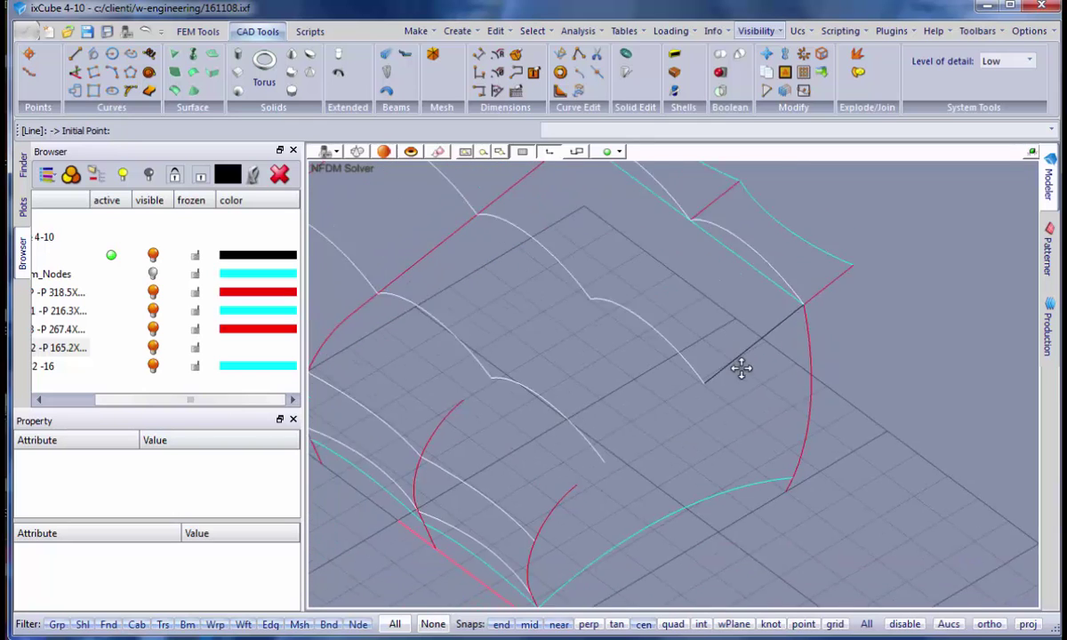
scroll(741, 368, "up", 2)
left_click(749, 339)
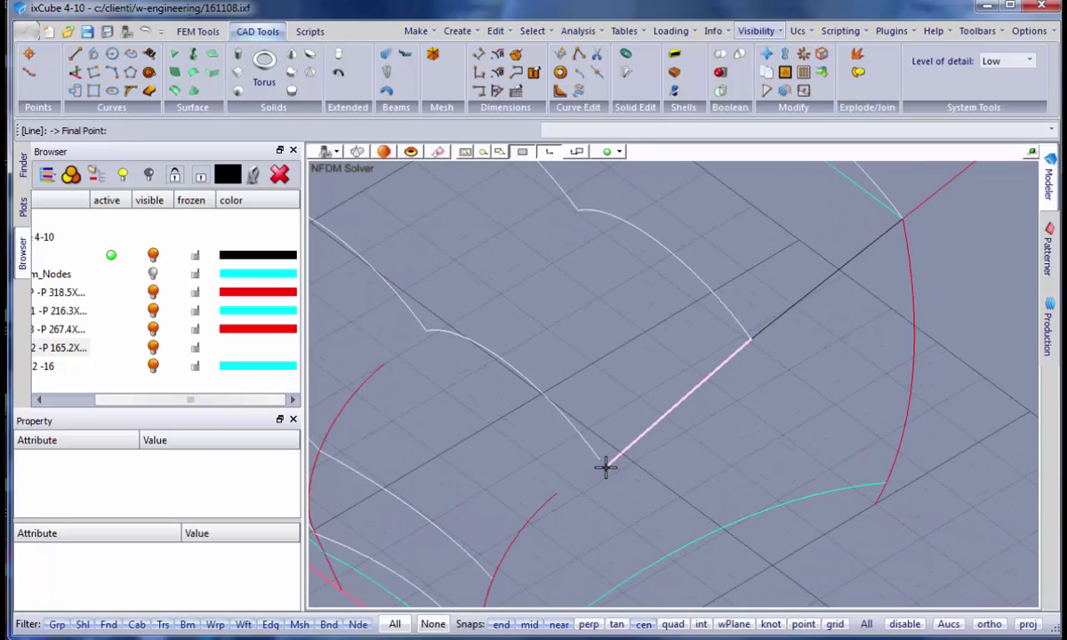
left_click(598, 455)
scroll(669, 298, "down", 1)
Step: Draw two more lines linking arch end points to the adjacent arches' ends
scroll(602, 403, "down", 1)
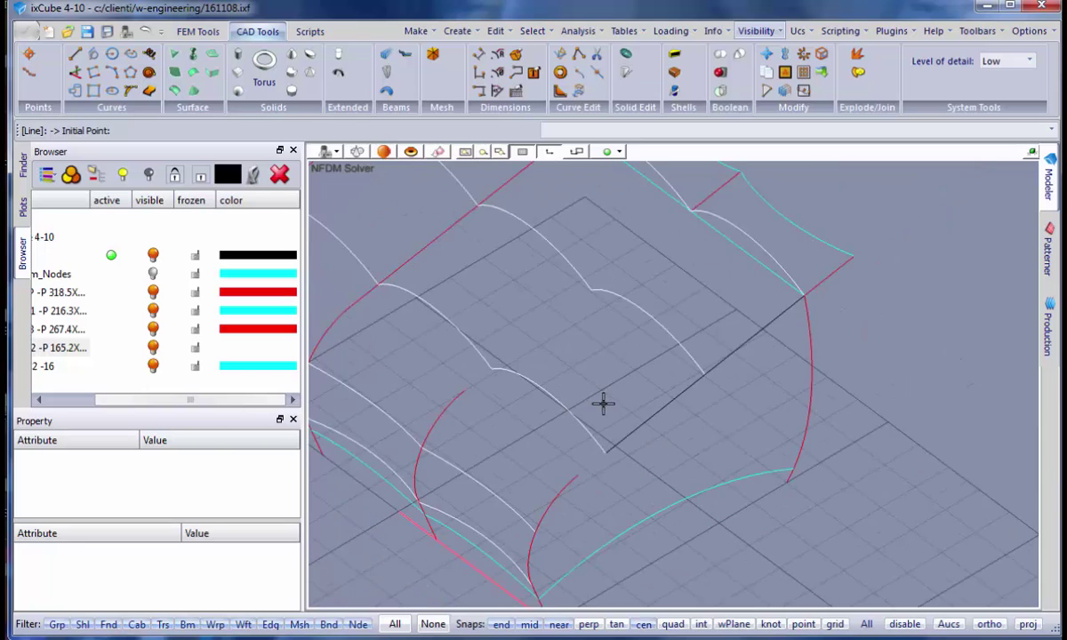
scroll(677, 247, "up", 2)
left_click(665, 252)
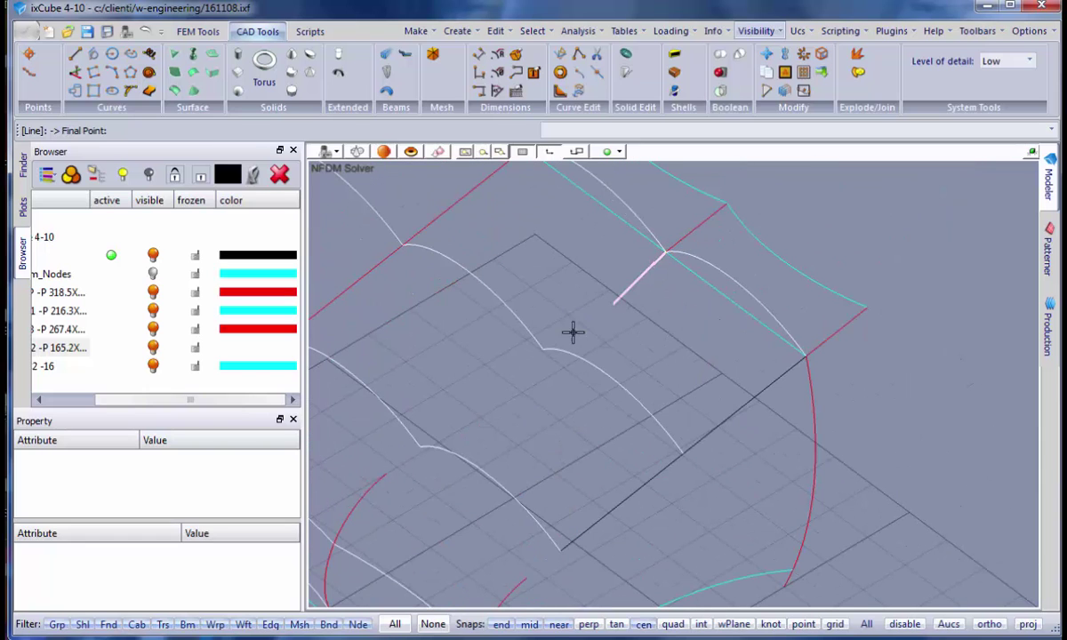
left_click(544, 348)
scroll(628, 329, "up", 2)
scroll(657, 302, "up", 1)
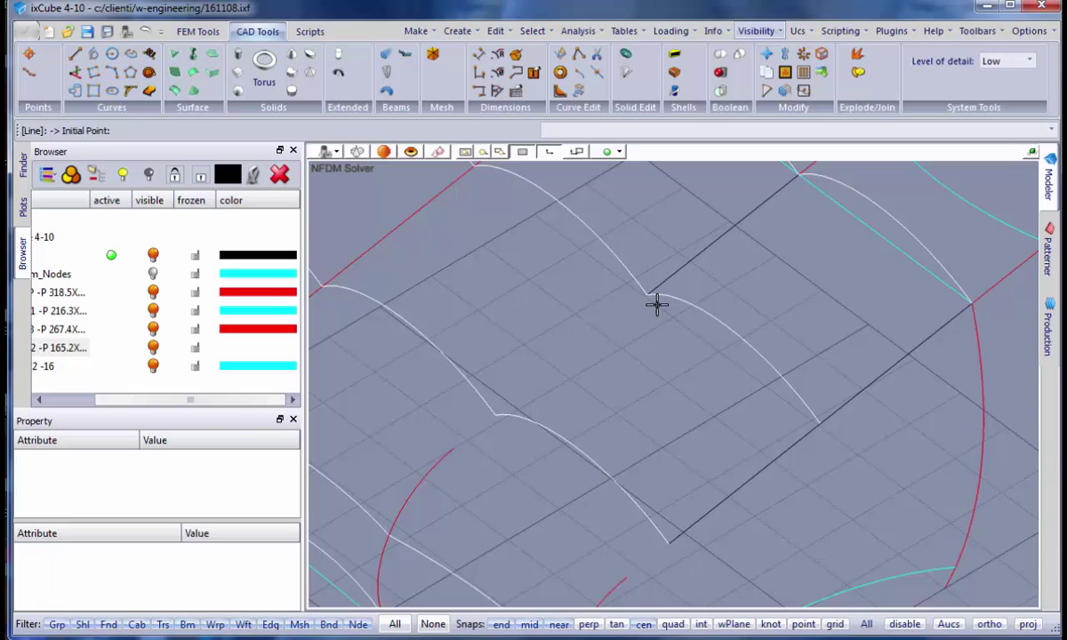
left_click(646, 296)
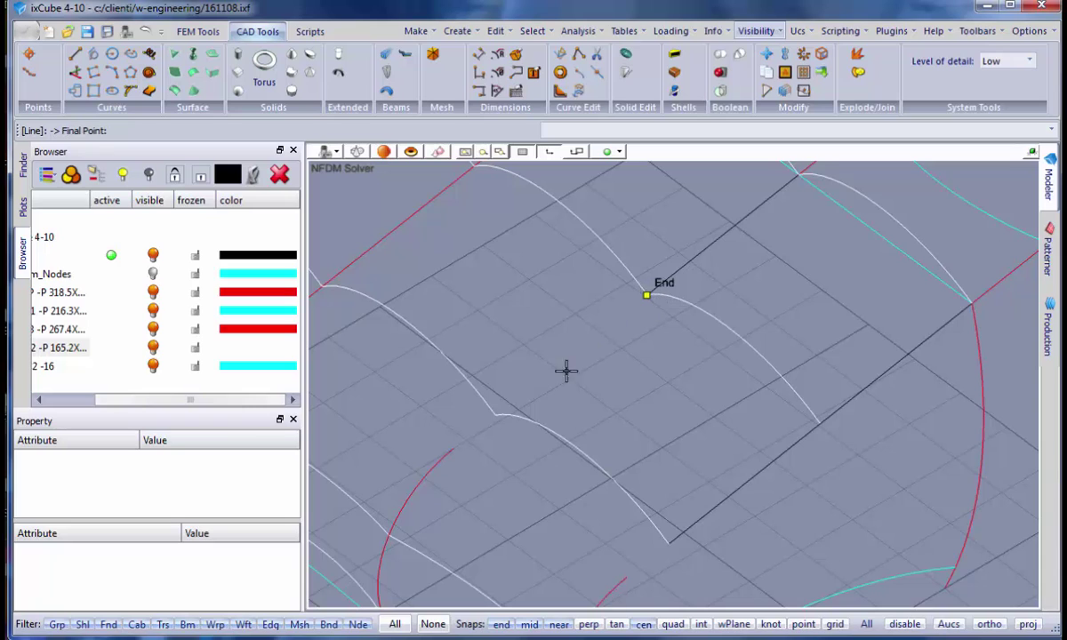
left_click(496, 414)
scroll(505, 445, "down", 2)
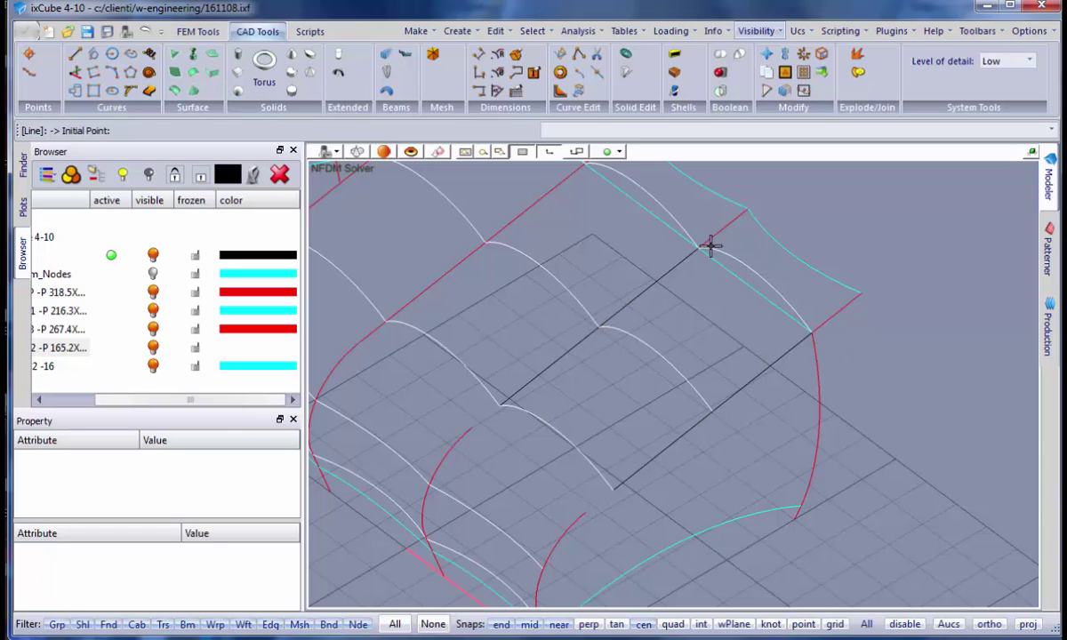
scroll(727, 240, "up", 2)
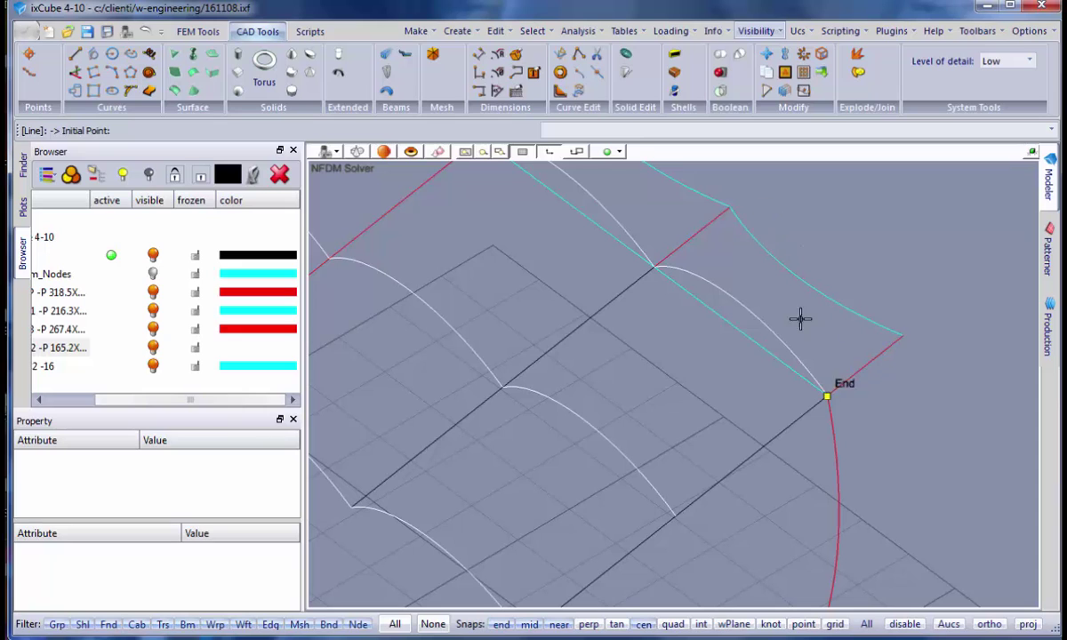
scroll(746, 307, "down", 1)
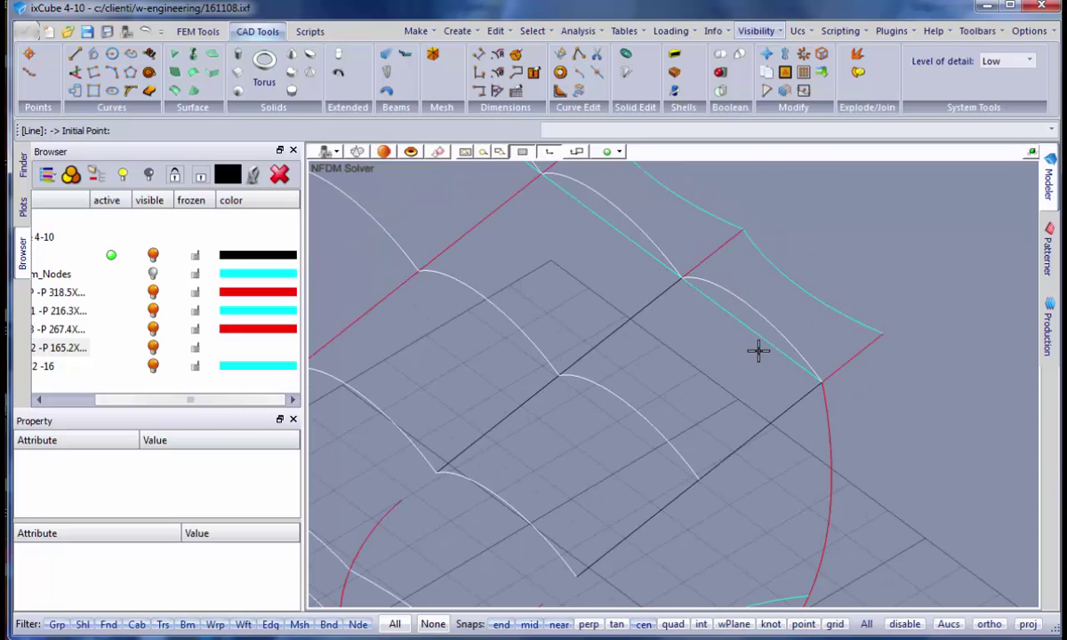
scroll(760, 355, "down", 1)
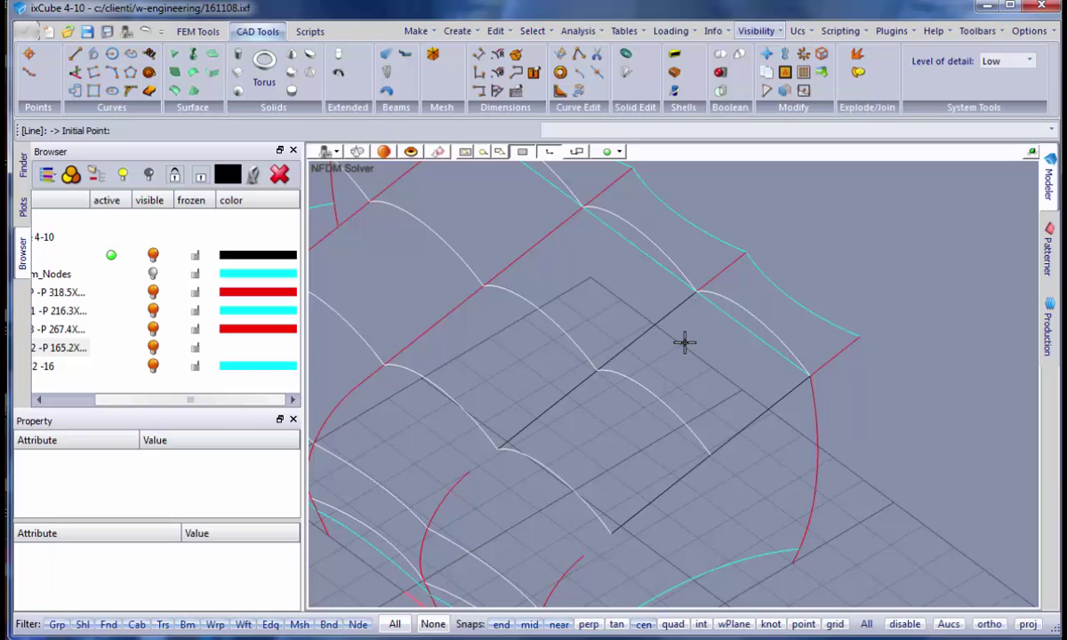
Step: Extend the red edge arch's lower end down to the base line
middle_click_drag(692, 342, 634, 397)
scroll(634, 396, "up", 4)
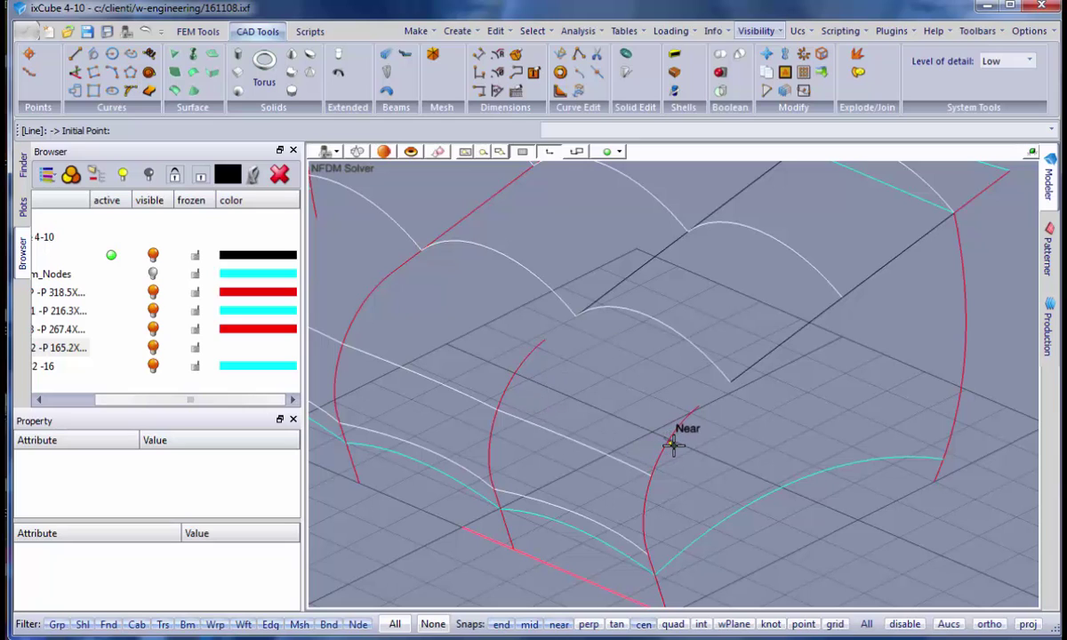
key("Escape")
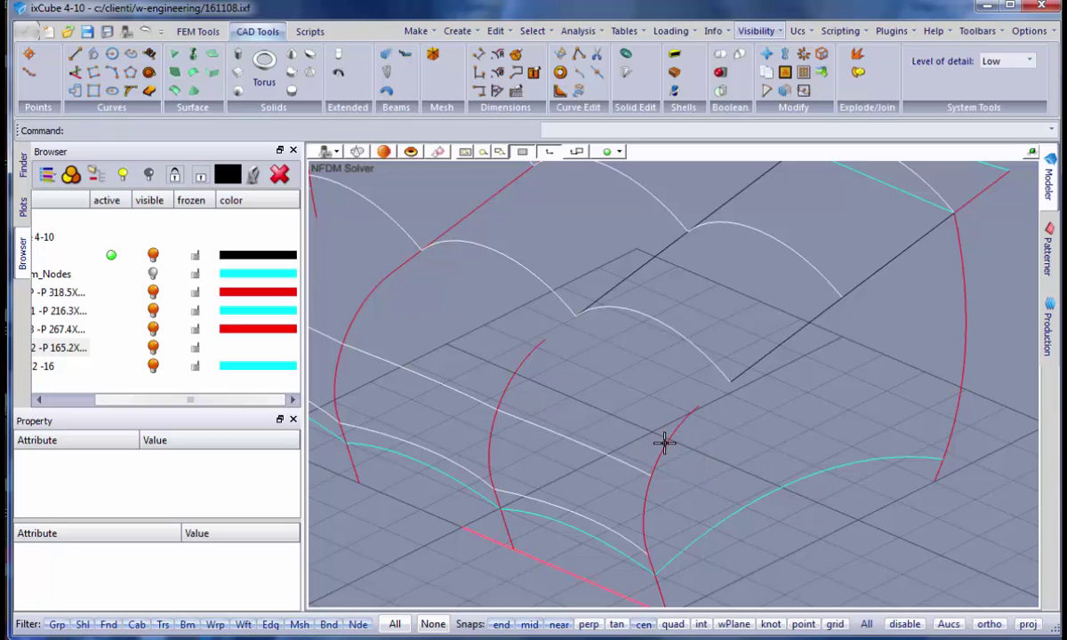
left_click(672, 433)
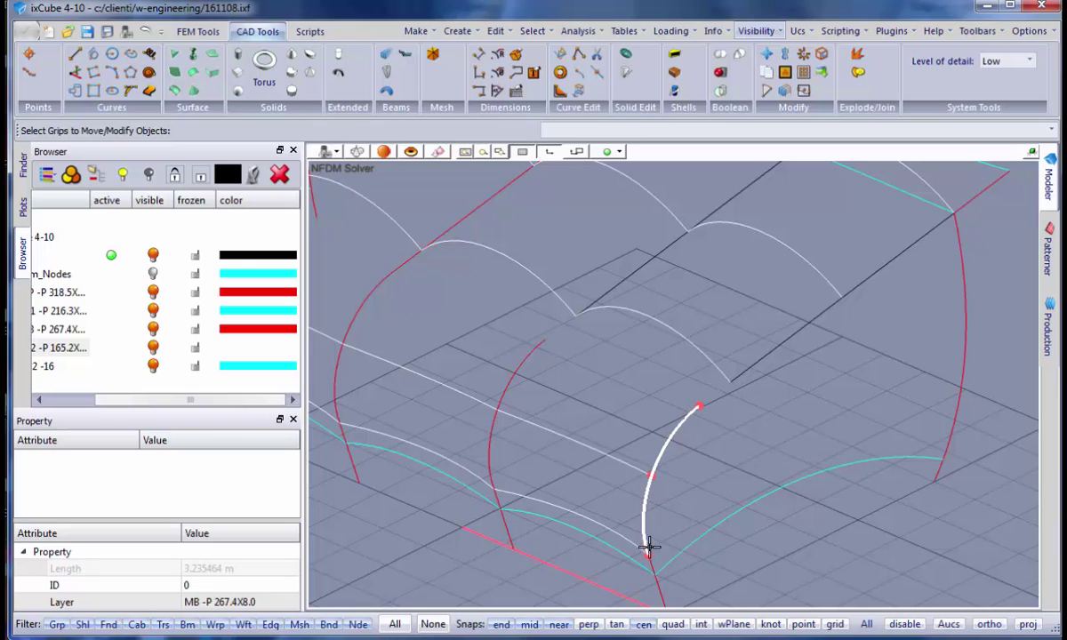
left_click_drag(648, 546, 649, 555)
key("Escape")
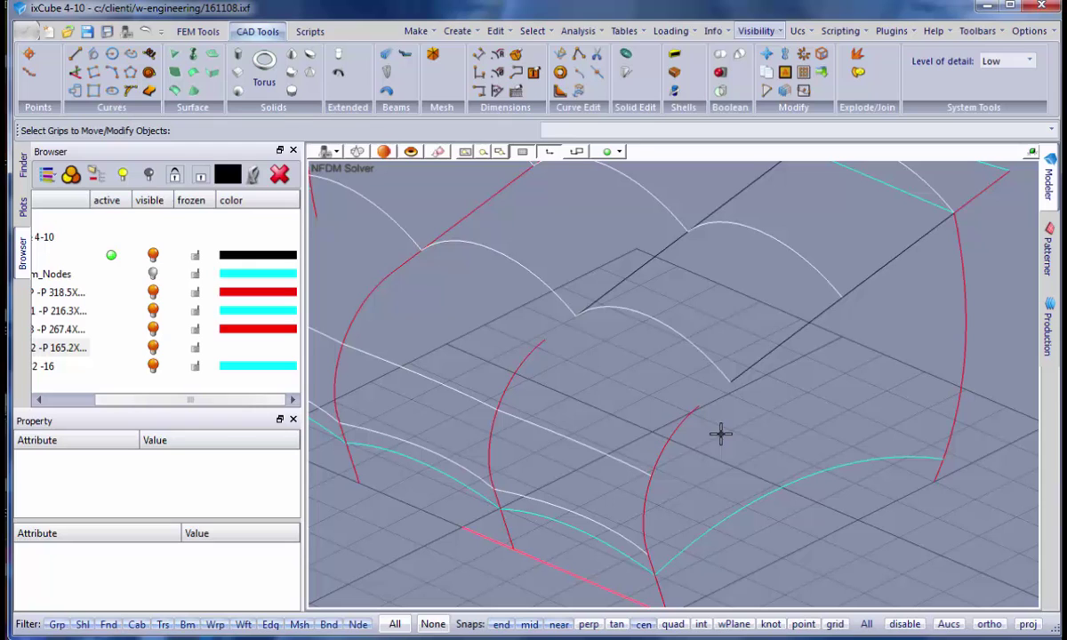
Step: Draw two straight lines from the arch ends to the red arcs' ends
left_click(75, 53)
scroll(534, 303, "up", 4)
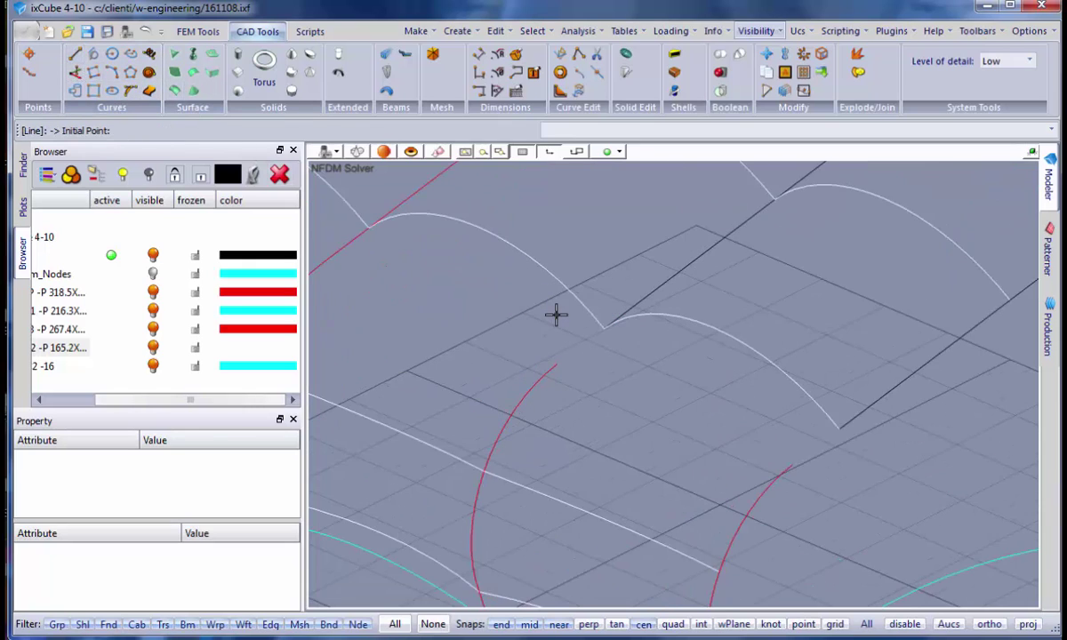
left_click(610, 332)
left_click(552, 375)
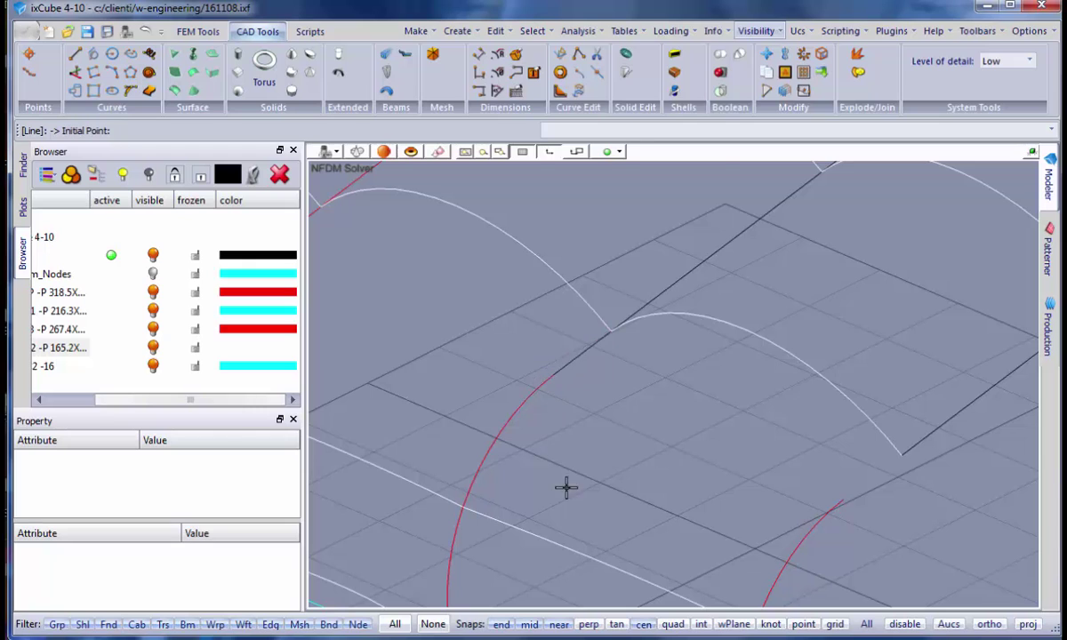
scroll(776, 452, "up", 3)
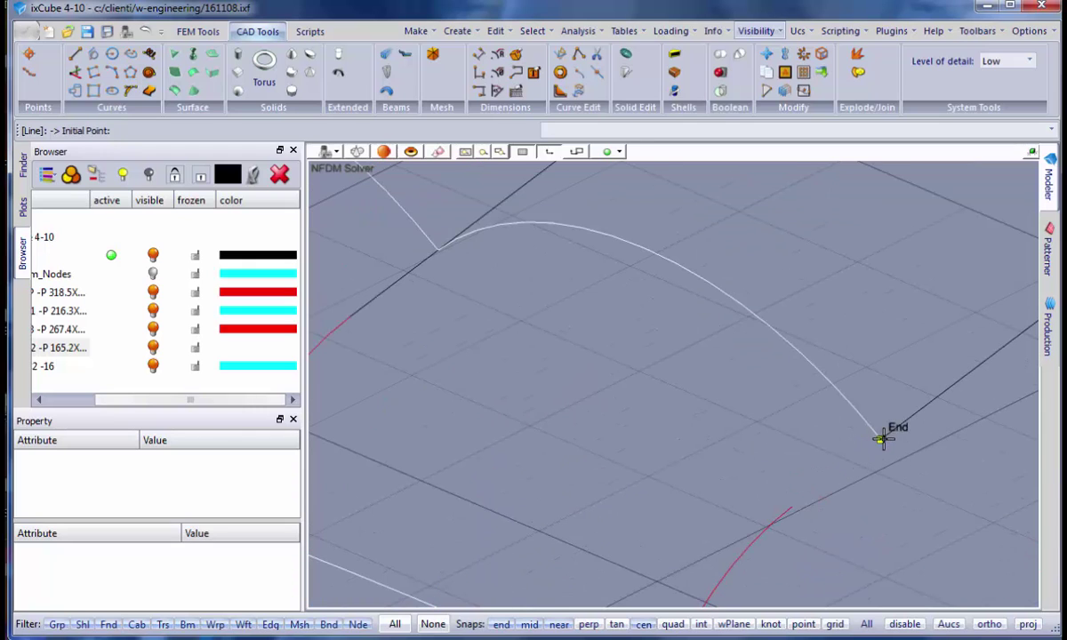
left_click(880, 438)
left_click(790, 507)
scroll(680, 379, "down", 3)
scroll(711, 451, "up", 3)
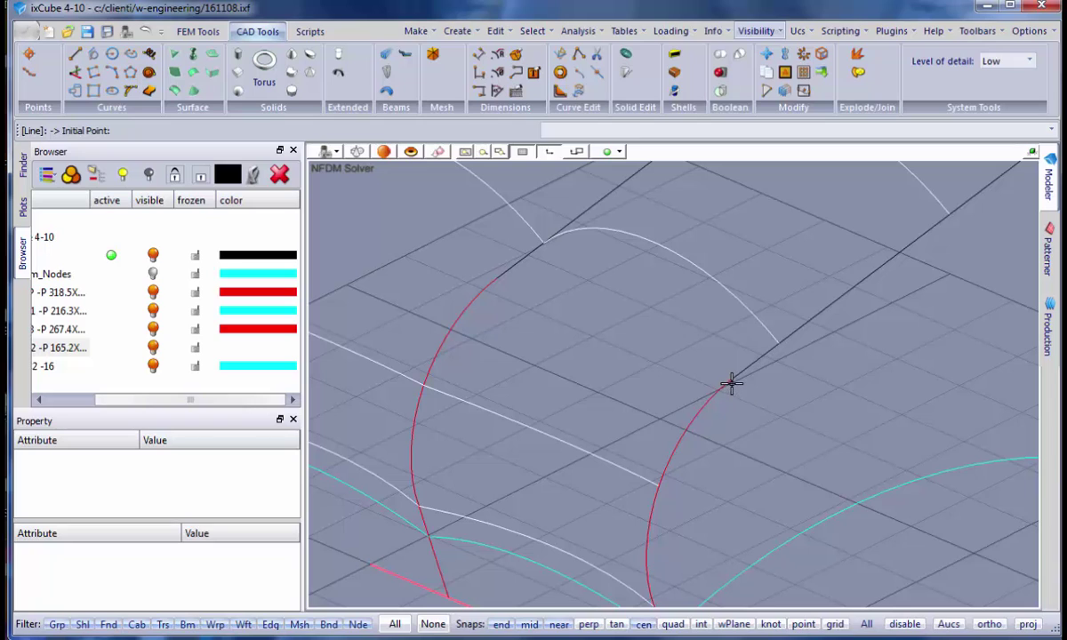
Step: Draw a Start End On arc from a midpoint to a curve end, bending along the red curve
left_click(114, 75)
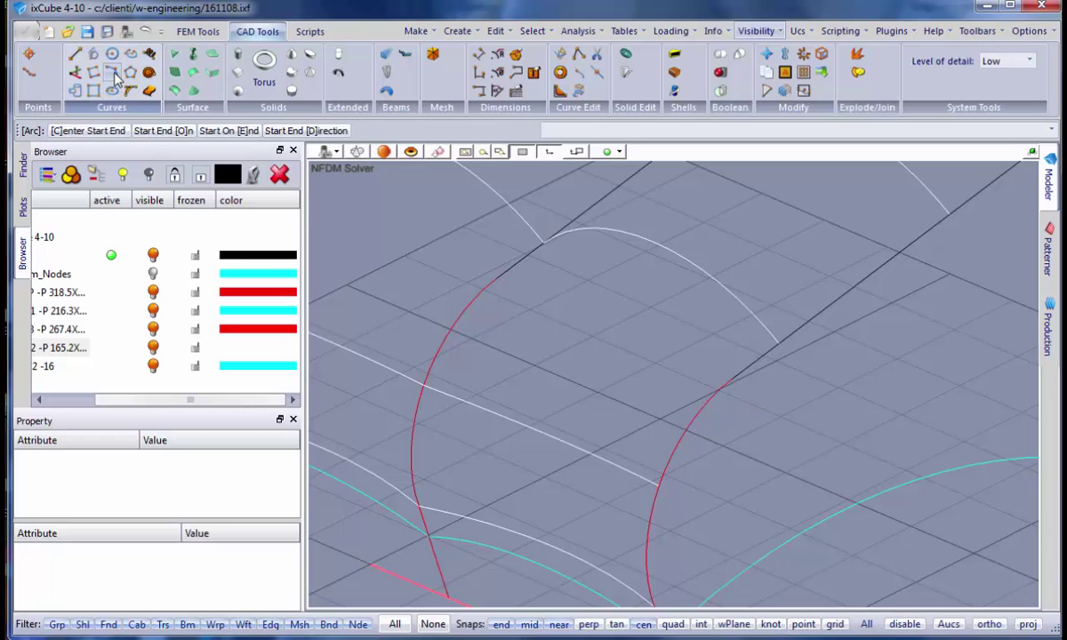
left_click(163, 131)
scroll(818, 542, "up", 2)
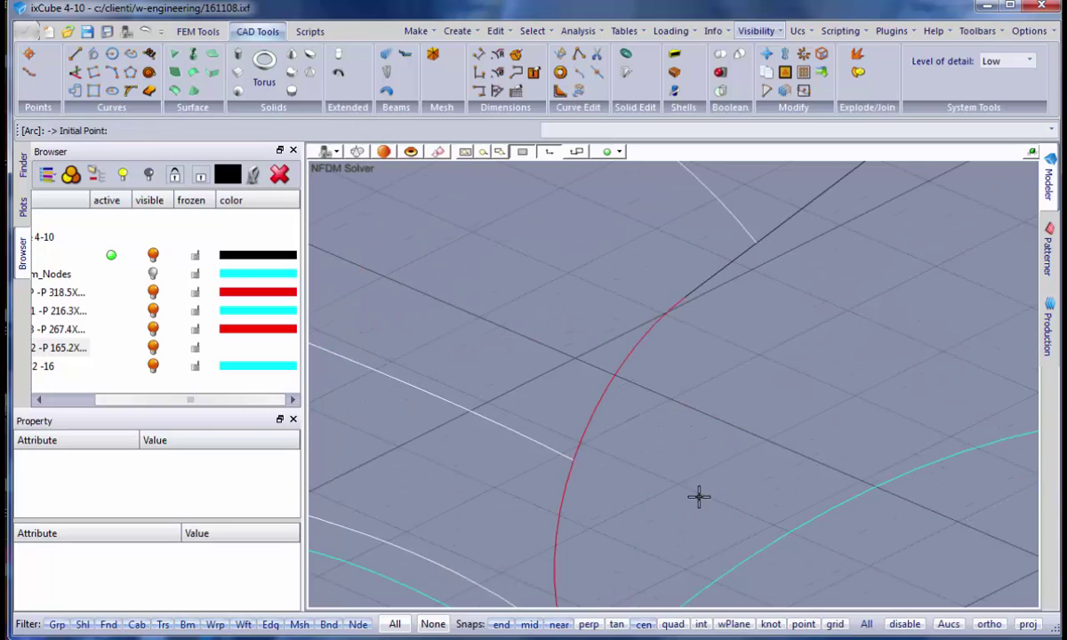
left_click(574, 460)
scroll(738, 506, "down", 2)
scroll(702, 345, "up", 2)
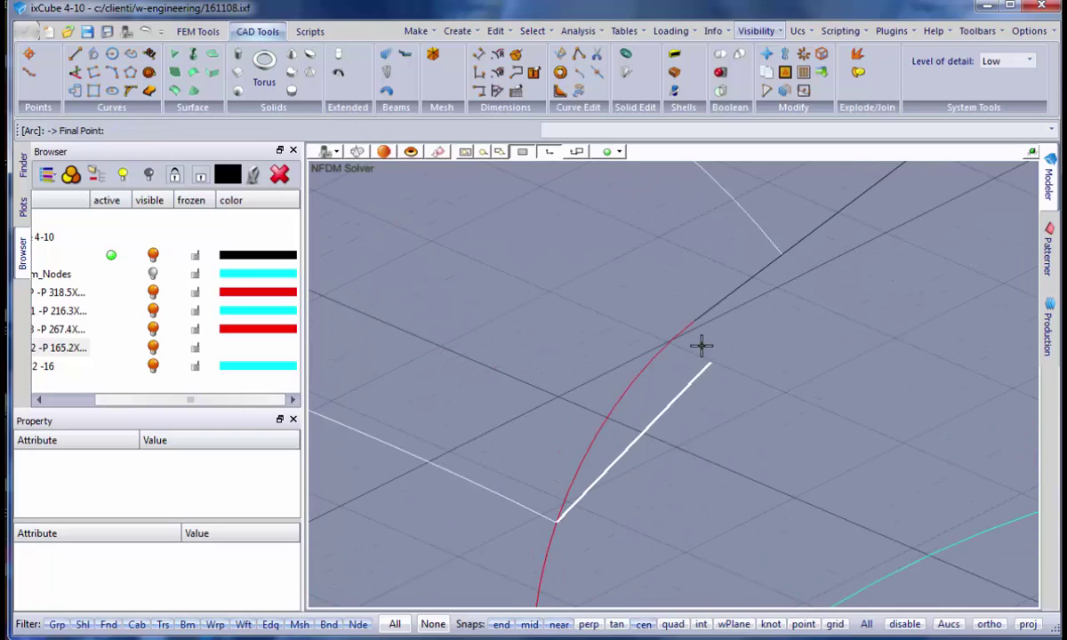
left_click(692, 323)
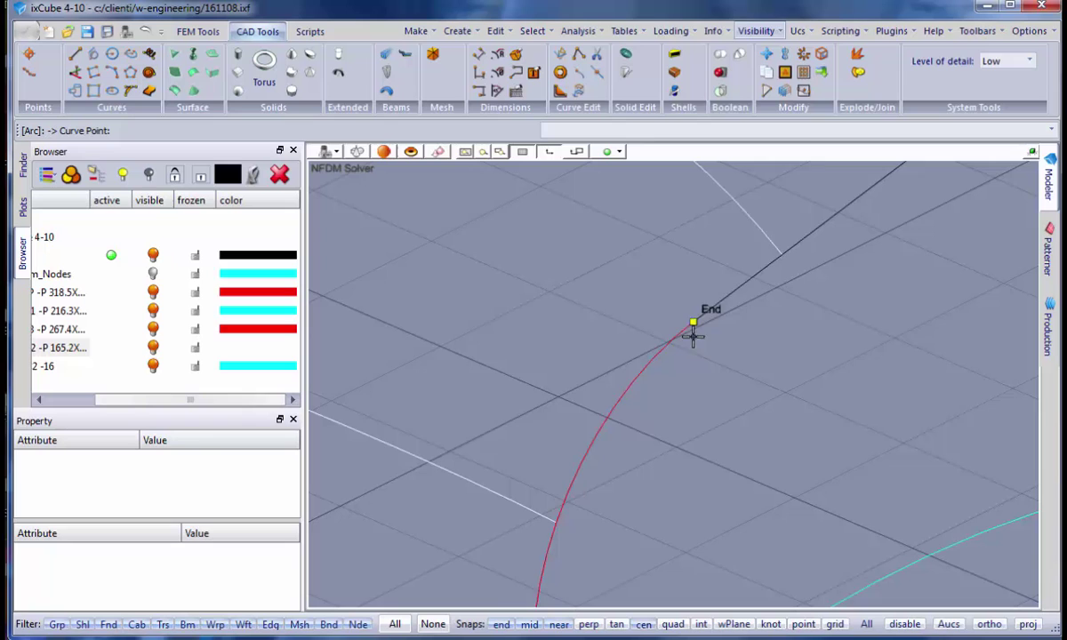
left_click(617, 403)
scroll(756, 453, "down", 2)
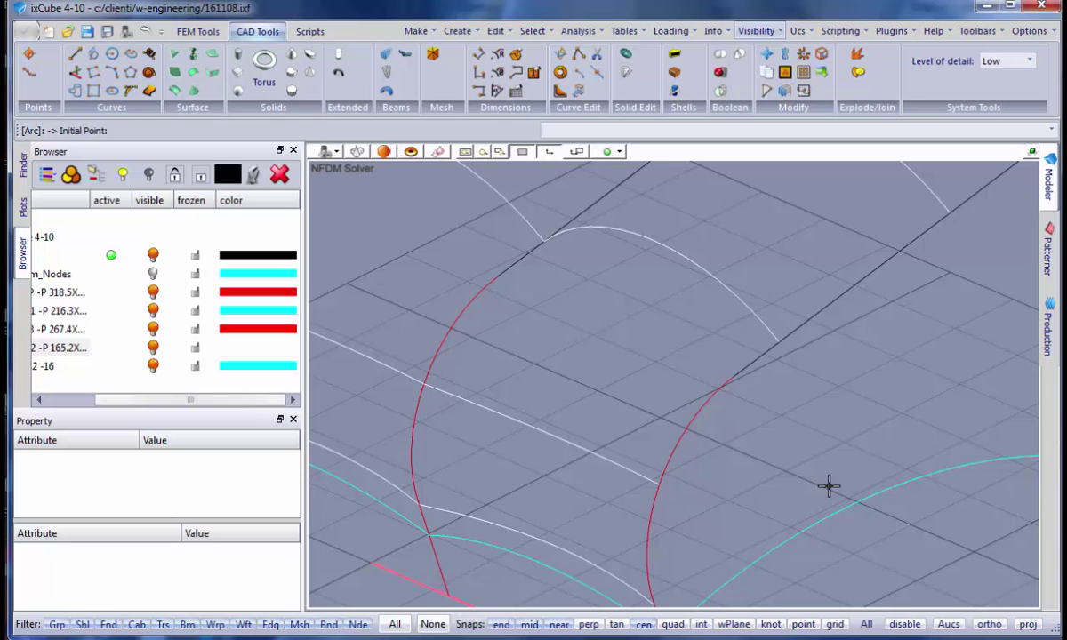
scroll(433, 381, "up", 2)
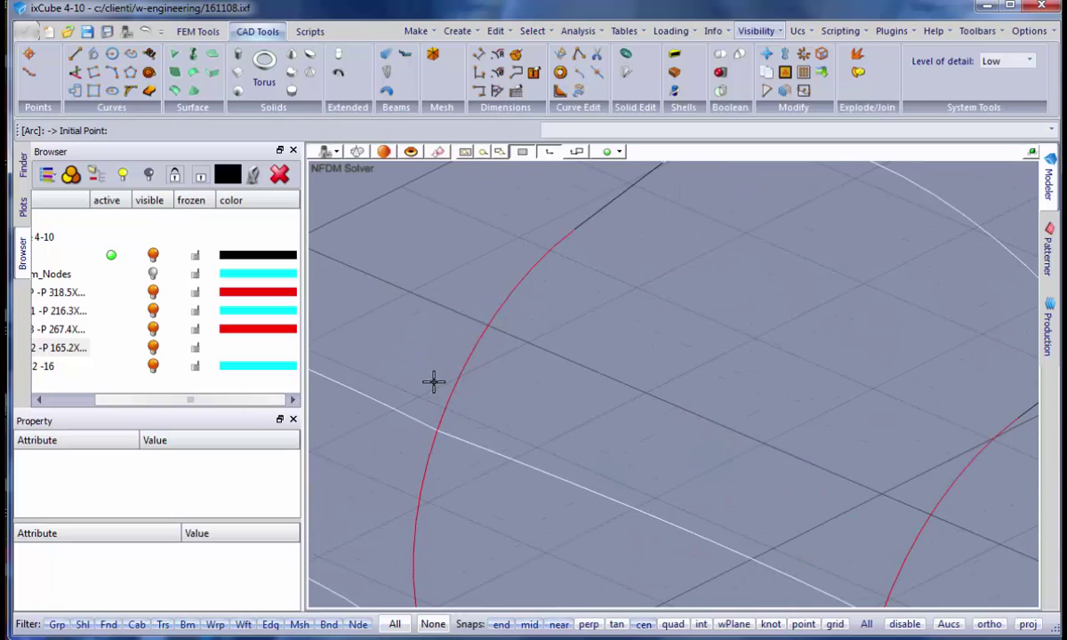
Step: Draw a second arc from the red arc's end, following the red curve
left_click(438, 432)
scroll(547, 310, "up", 1)
left_click(522, 296)
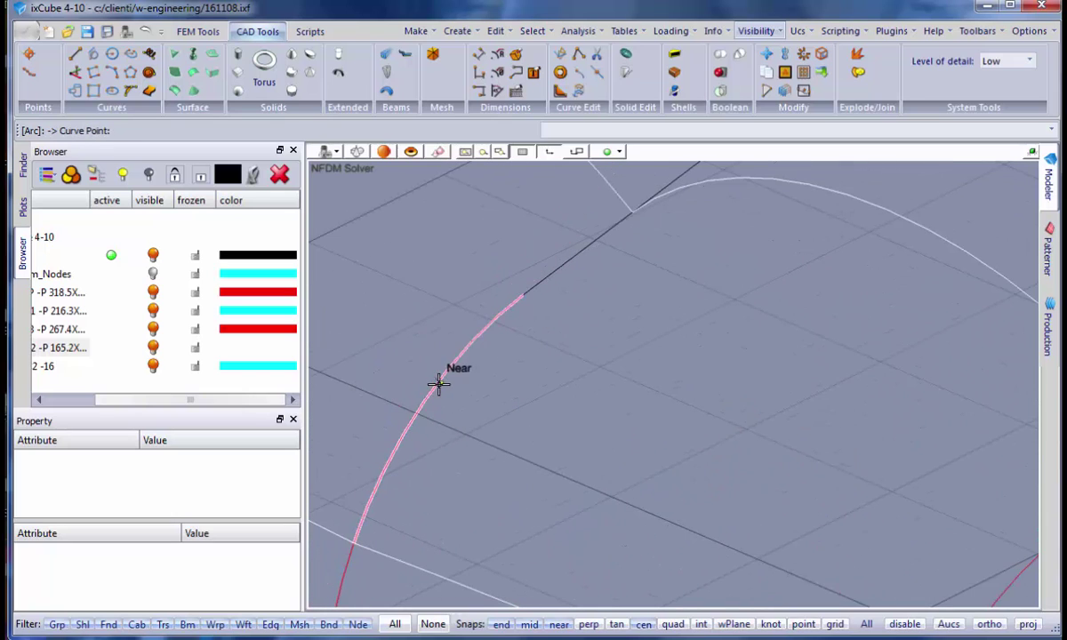
left_click(435, 381)
scroll(539, 309, "down", 1)
scroll(540, 308, "down", 1)
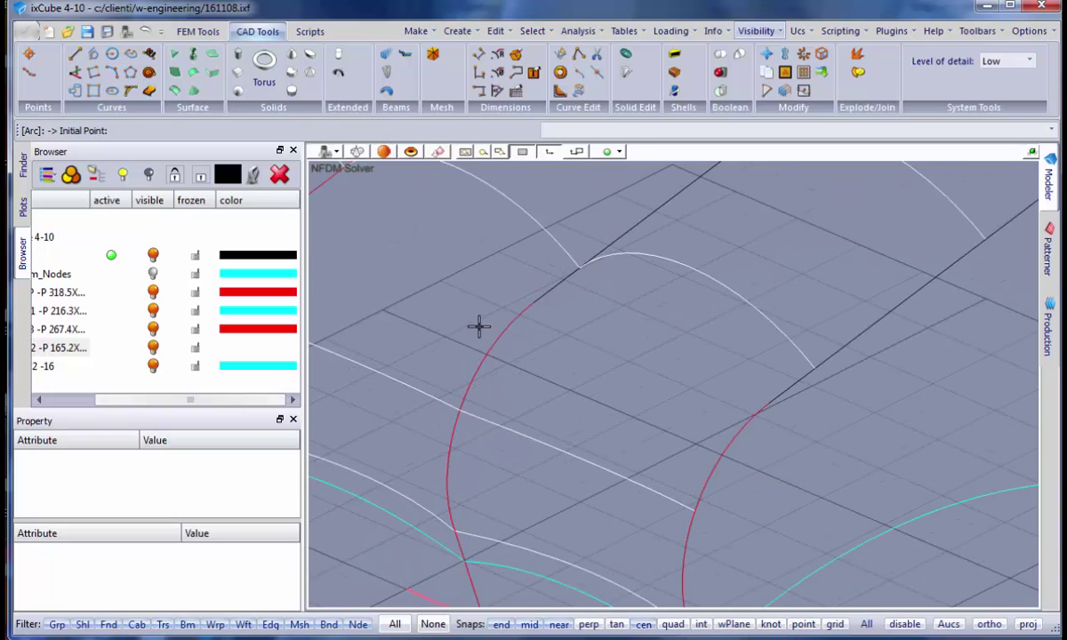
scroll(601, 364, "down", 1)
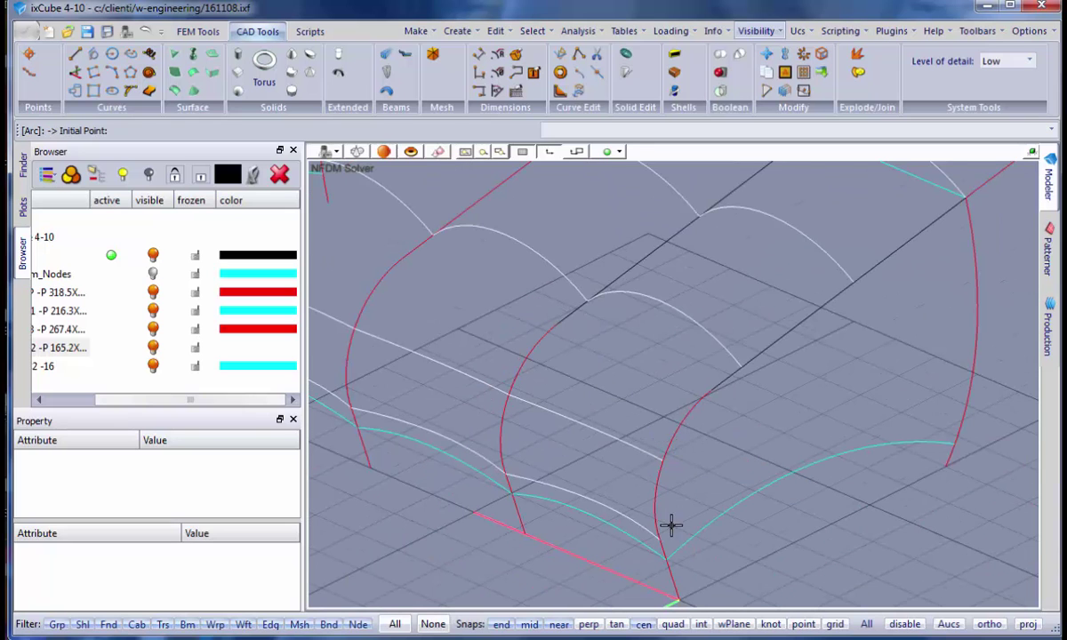
scroll(671, 524, "up", 4)
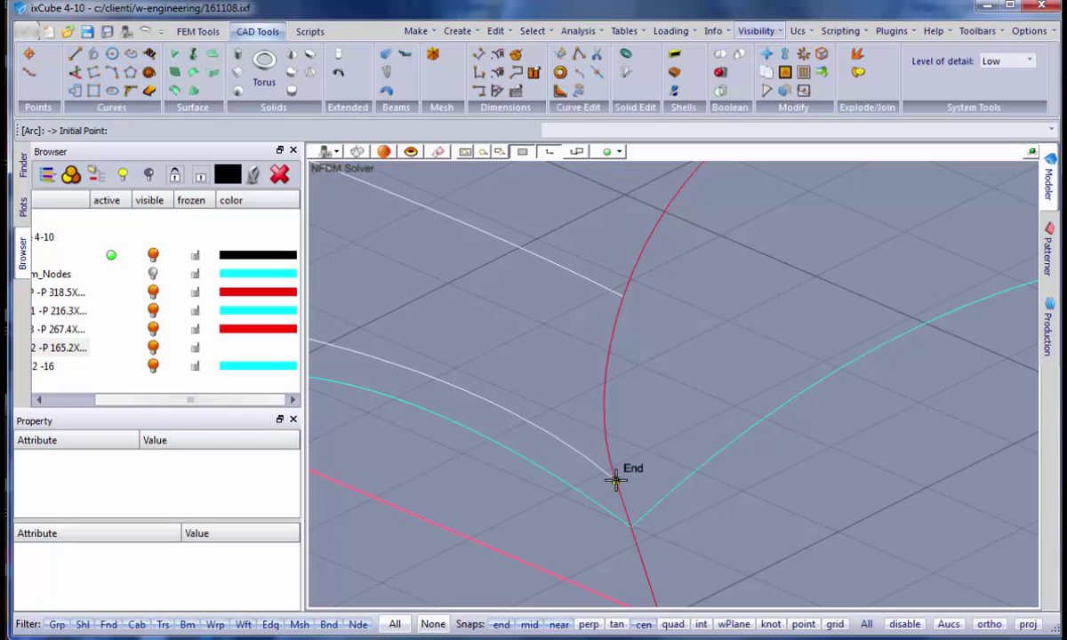
Step: Draw two more arcs from lower red arc ends to upper end points along the red curves
left_click(615, 480)
left_click(621, 301)
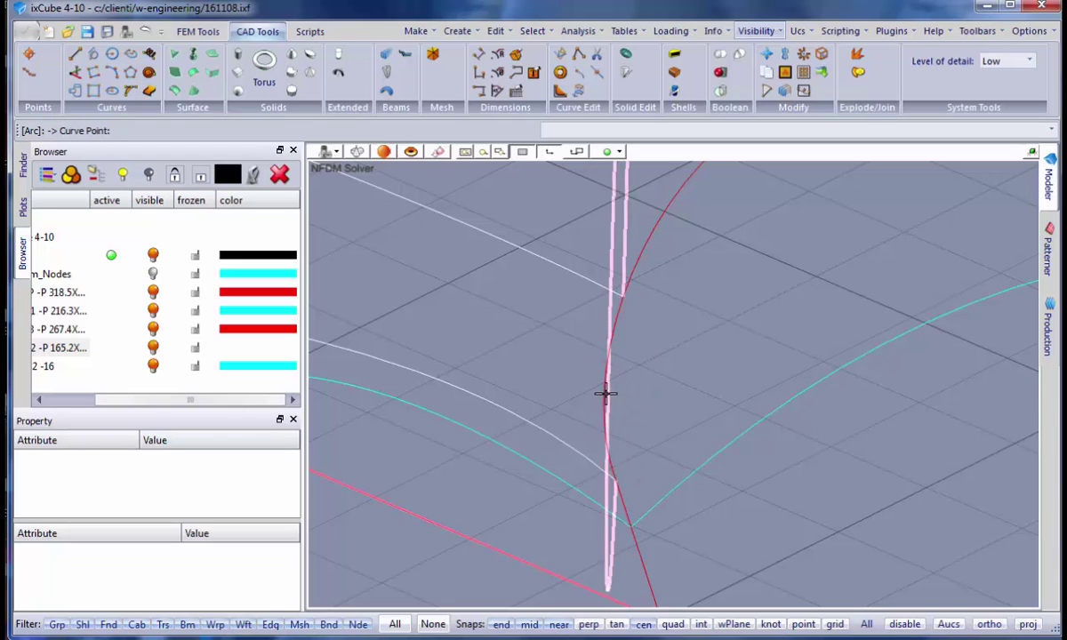
left_click(604, 444)
scroll(746, 462, "down", 1)
scroll(552, 381, "up", 3)
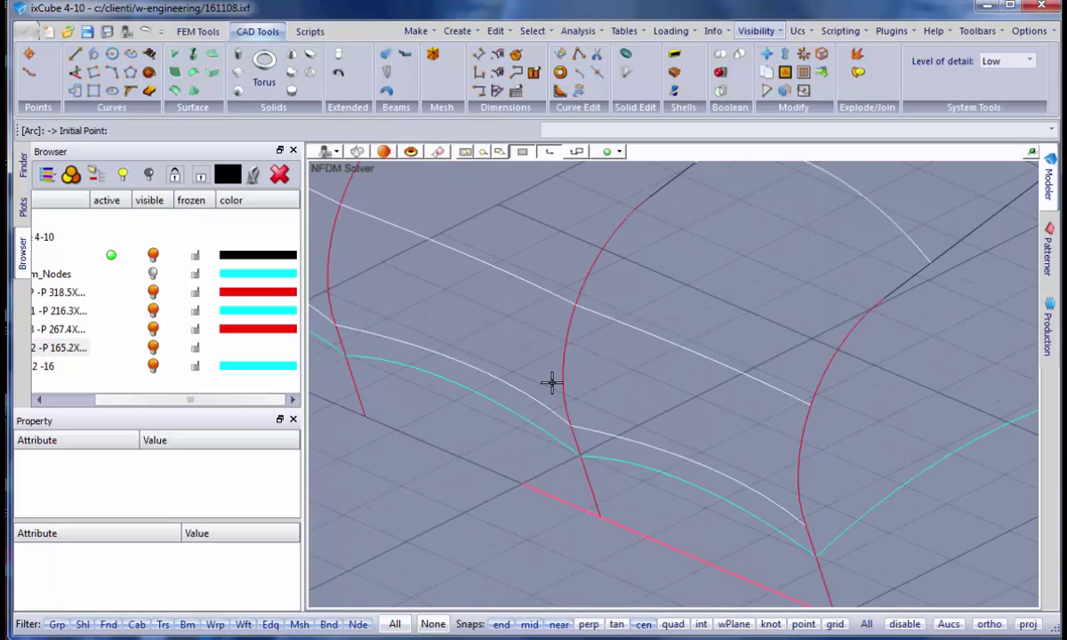
left_click(574, 440)
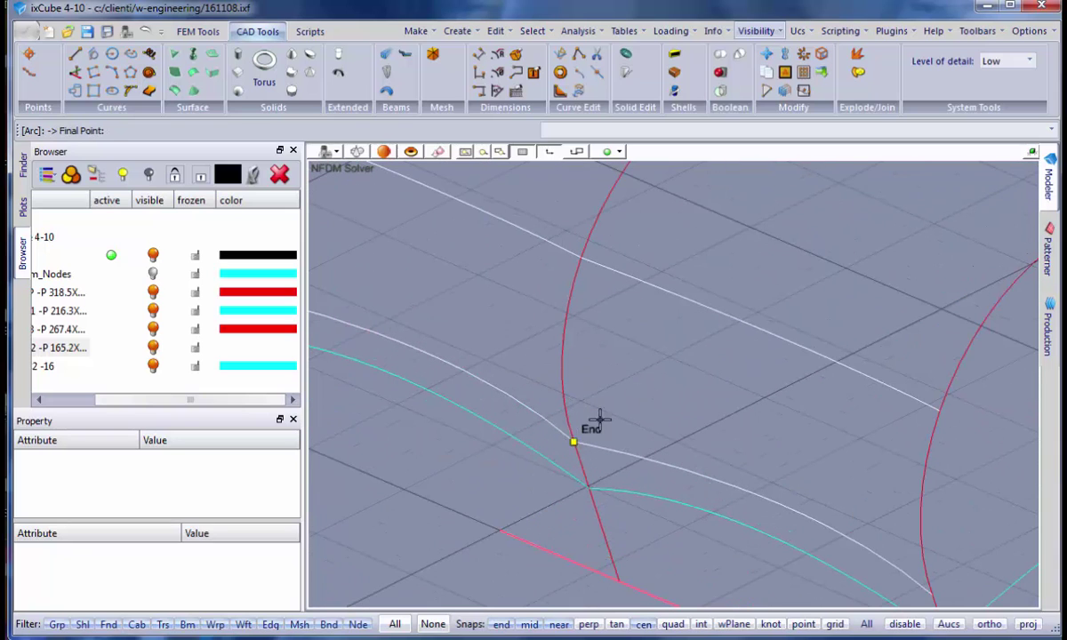
left_click(580, 258)
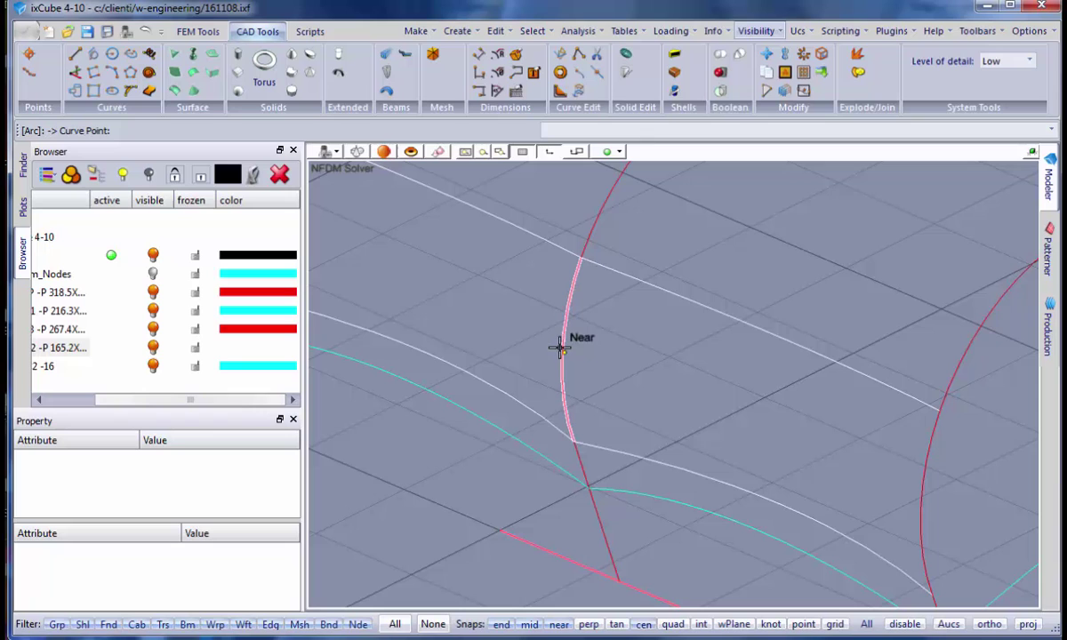
left_click(562, 347)
scroll(498, 378, "down", 2)
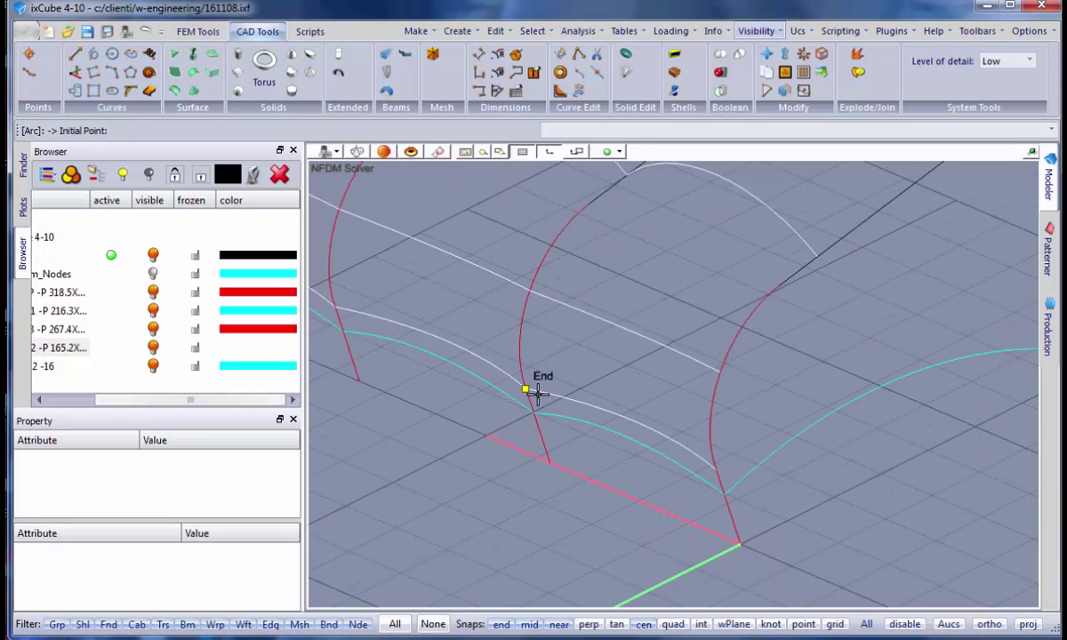
Step: Delete the duplicate stacked curve on the upper red arch segment
key("Escape")
left_click(542, 258)
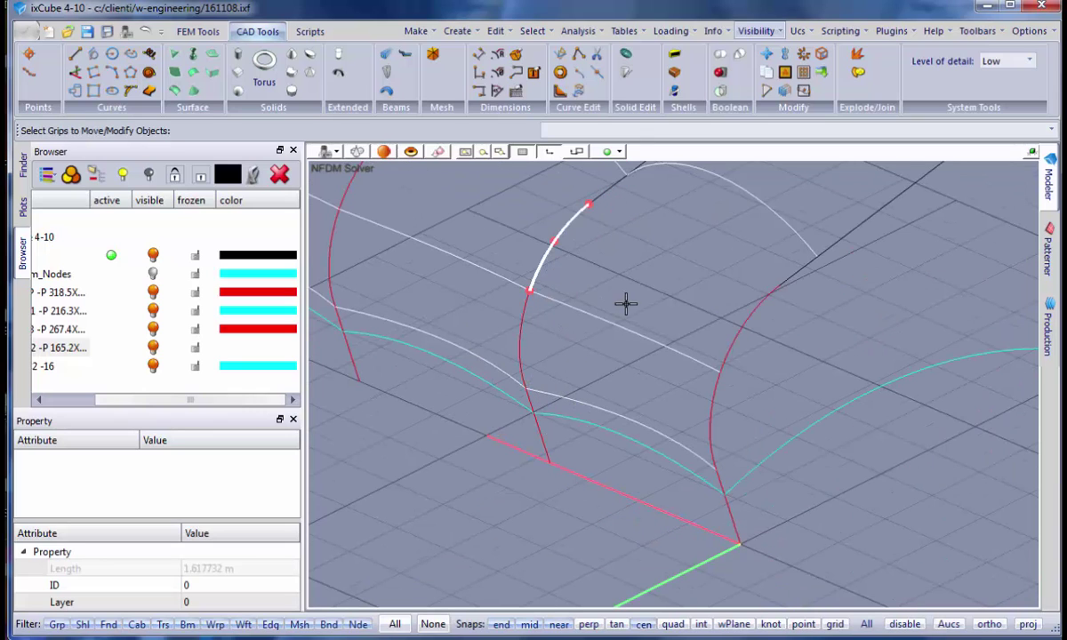
left_click(521, 318)
key("Escape")
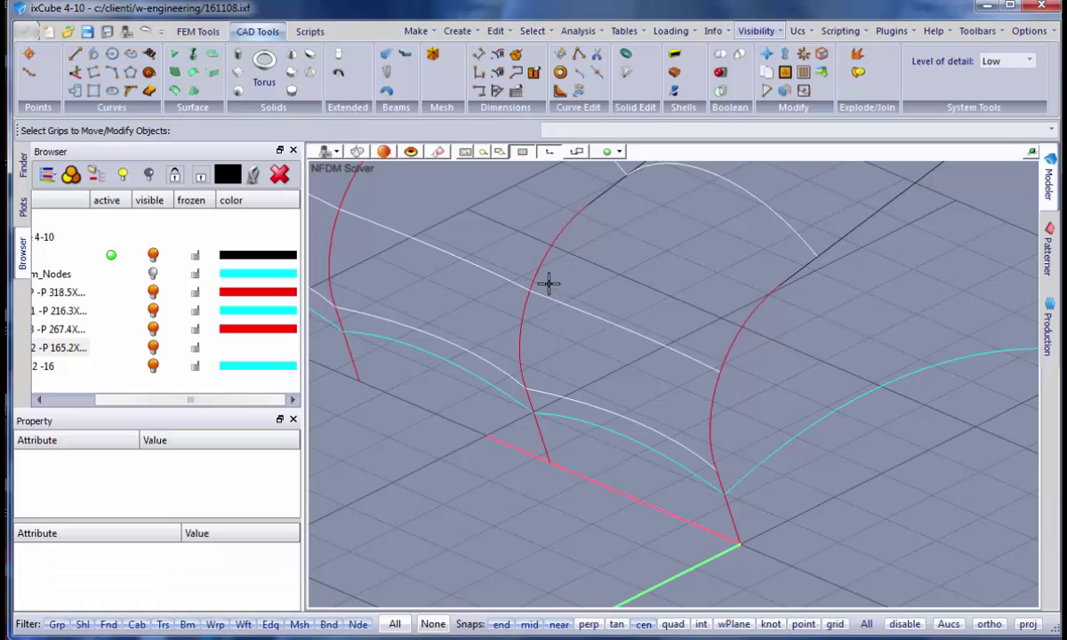
left_click(537, 275)
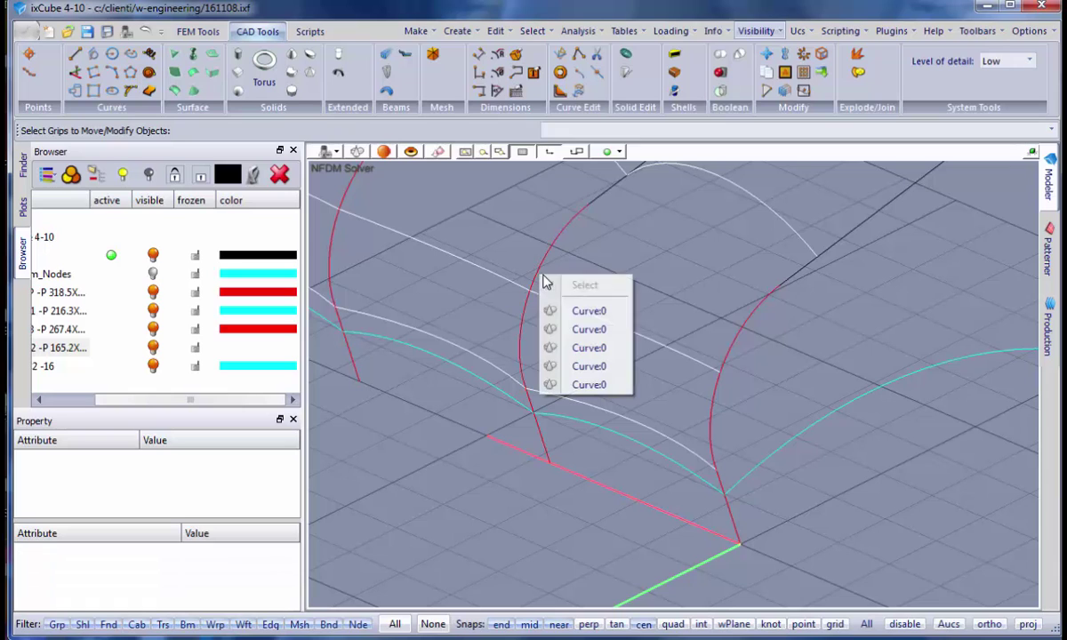
left_click(581, 330)
key("Escape")
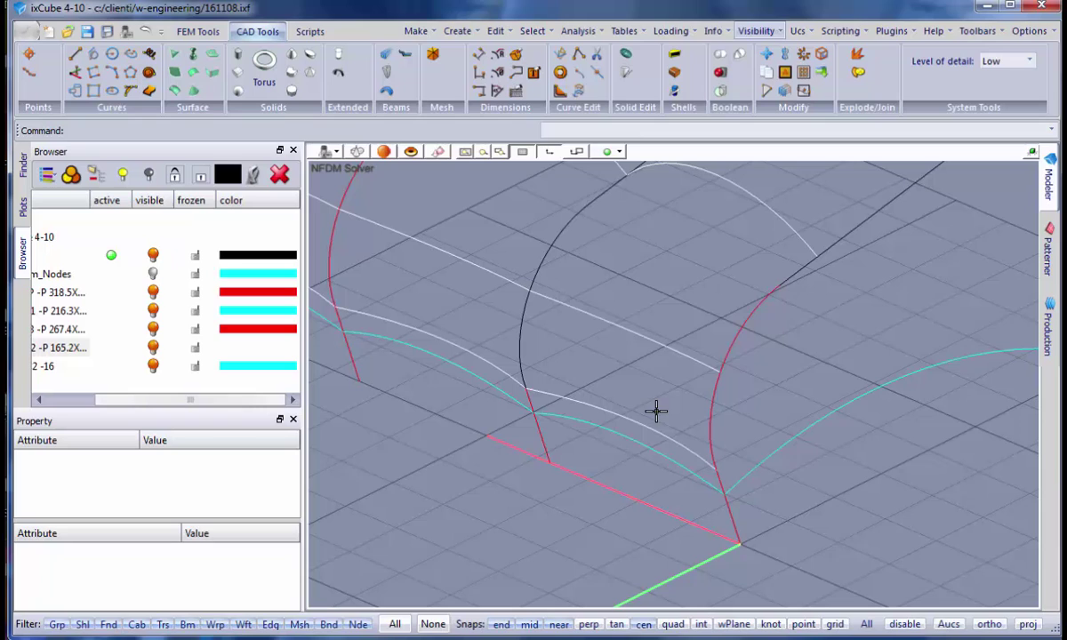
Step: Remove the fourth stacked duplicate curve from the right red arch
left_click(716, 396)
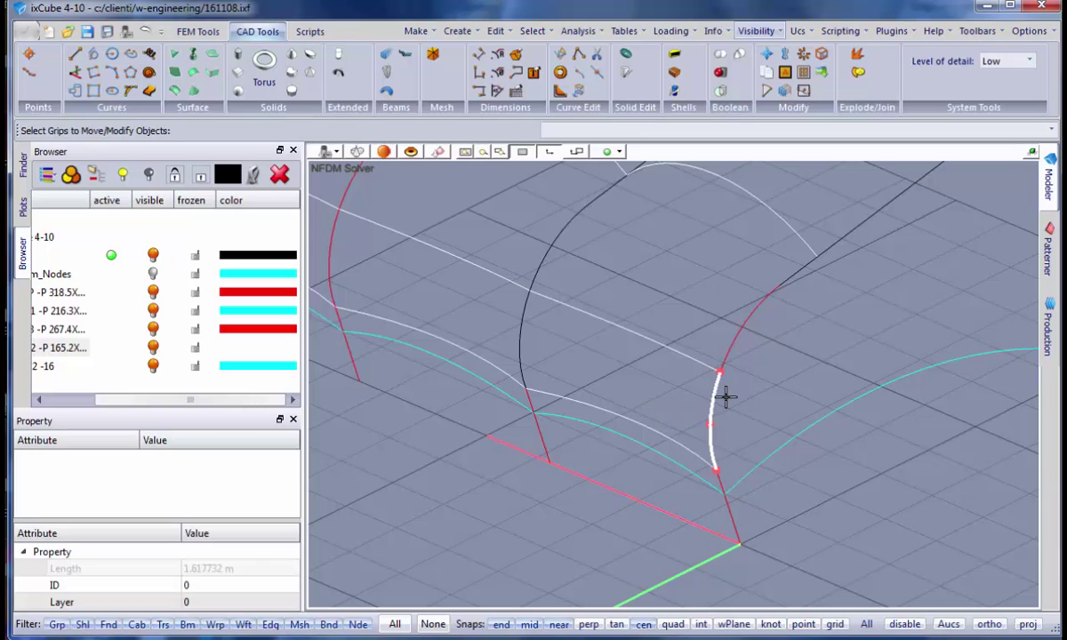
left_click(735, 384)
left_click(732, 347)
left_click(726, 394)
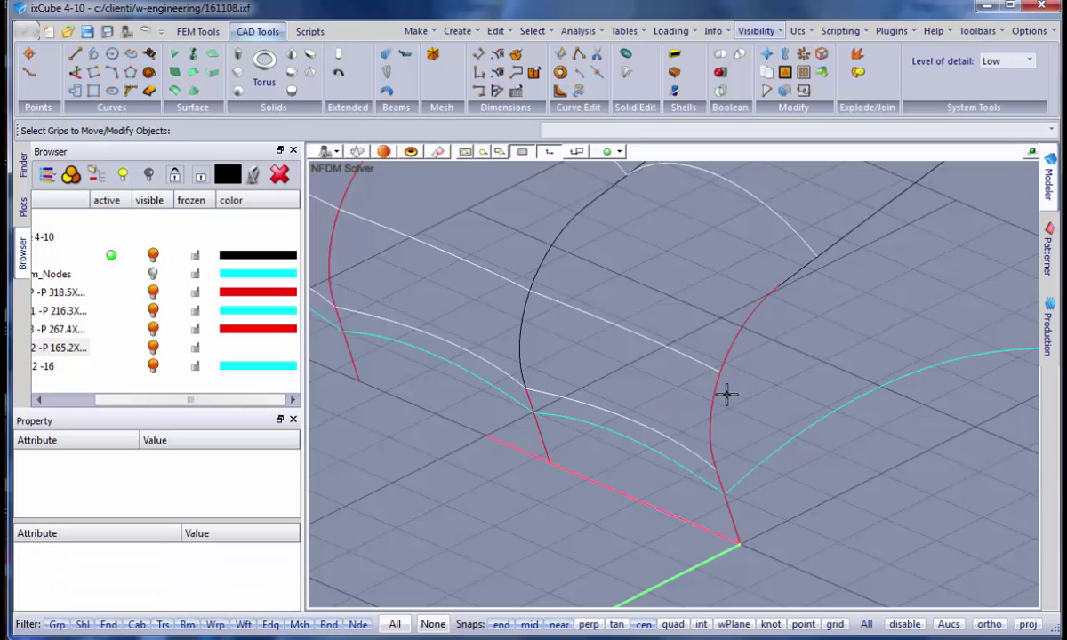
left_click(716, 391)
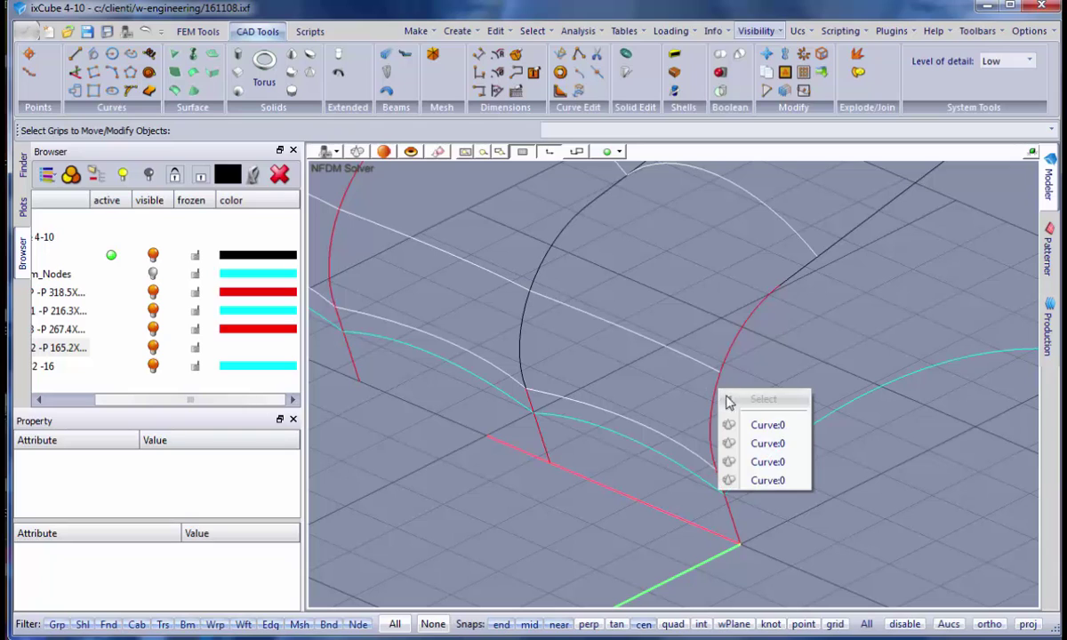
left_click(770, 480)
key("Escape")
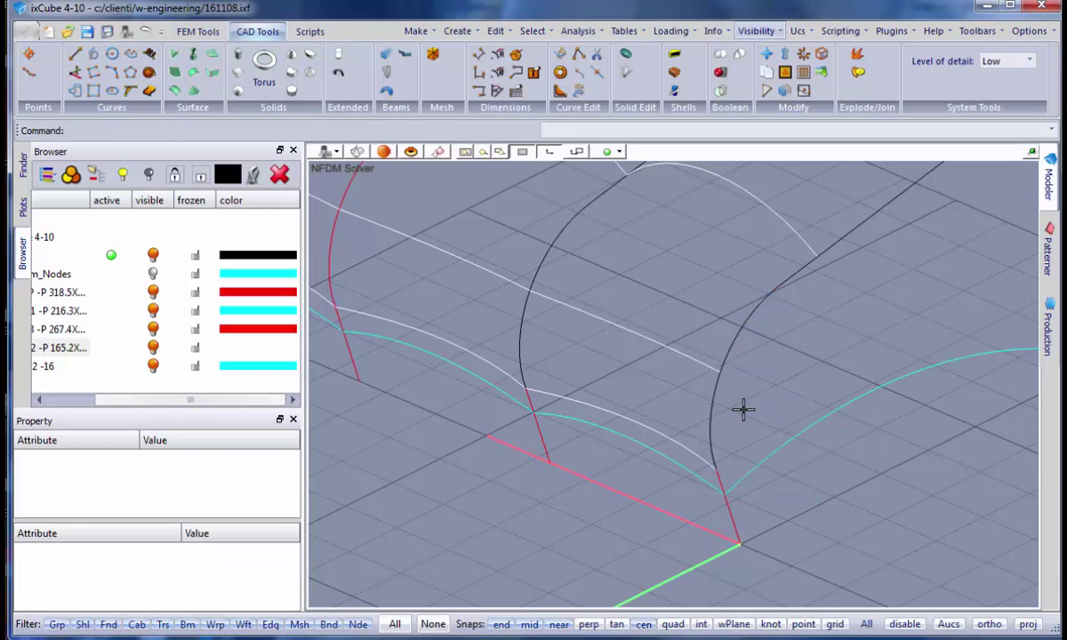
Step: Move the first red corner post's top end onto the cyan cable corner
scroll(600, 443, "up", 4)
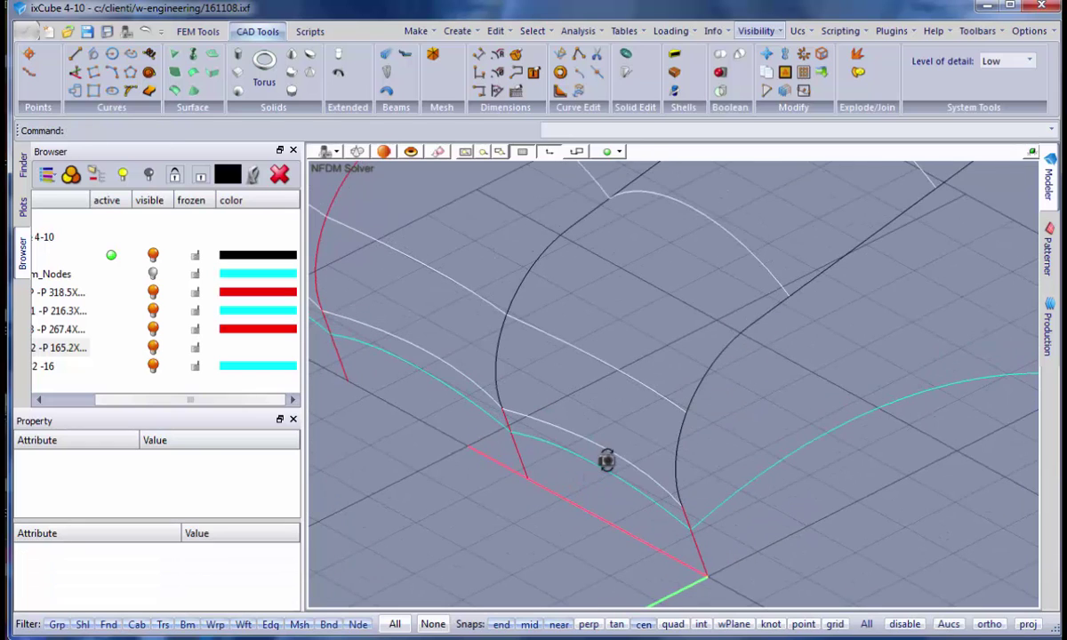
scroll(515, 423, "up", 1)
left_click(491, 419)
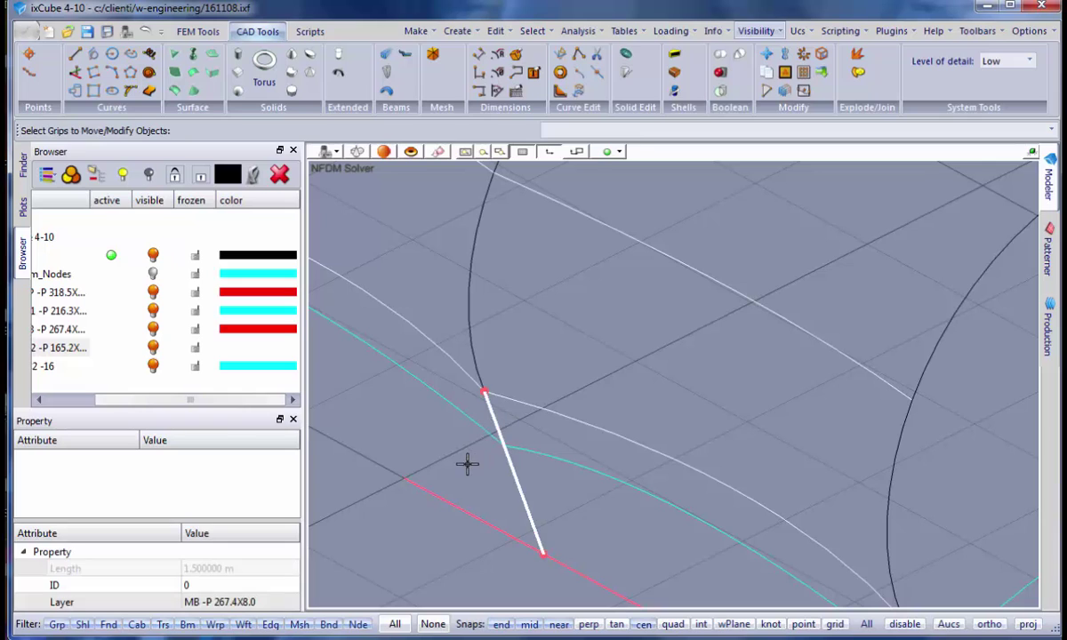
left_click(465, 465)
scroll(495, 450, "down", 2)
left_click(510, 471)
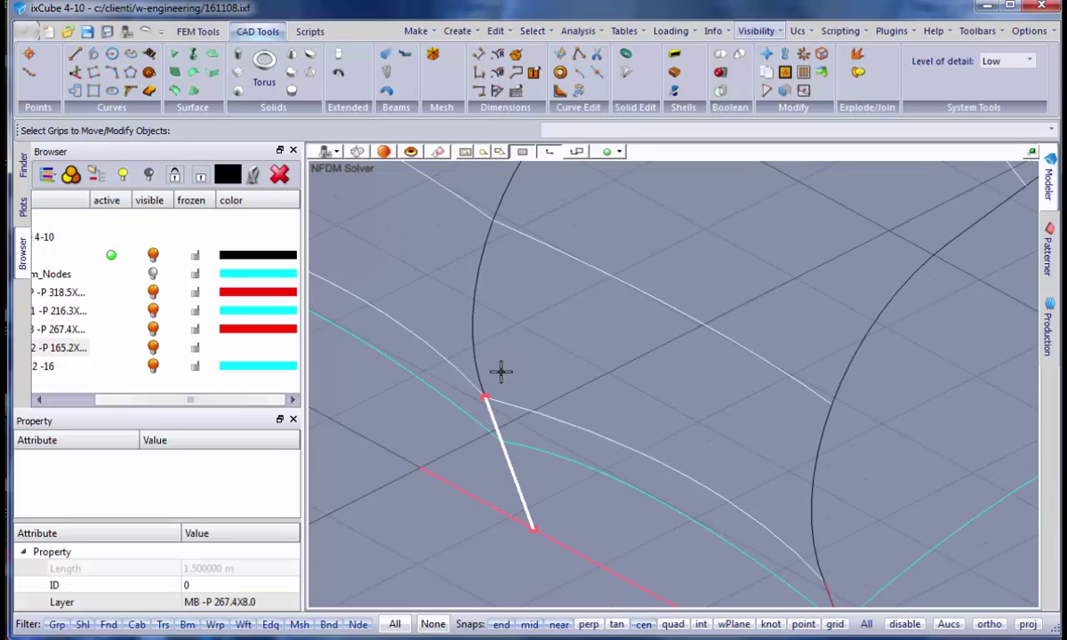
scroll(515, 520, "up", 1)
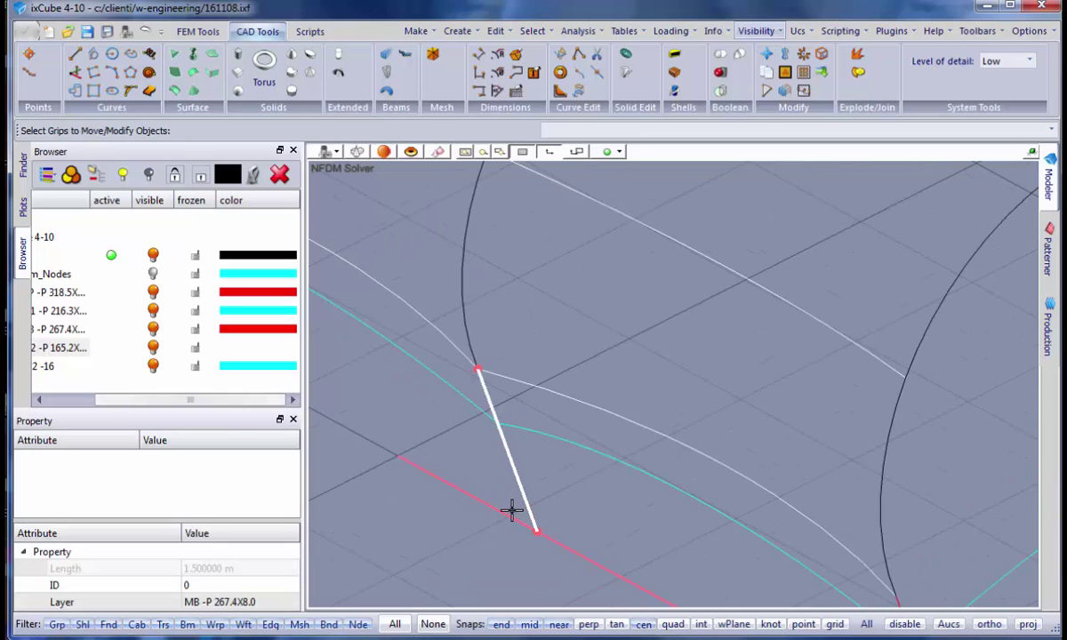
left_click(477, 368)
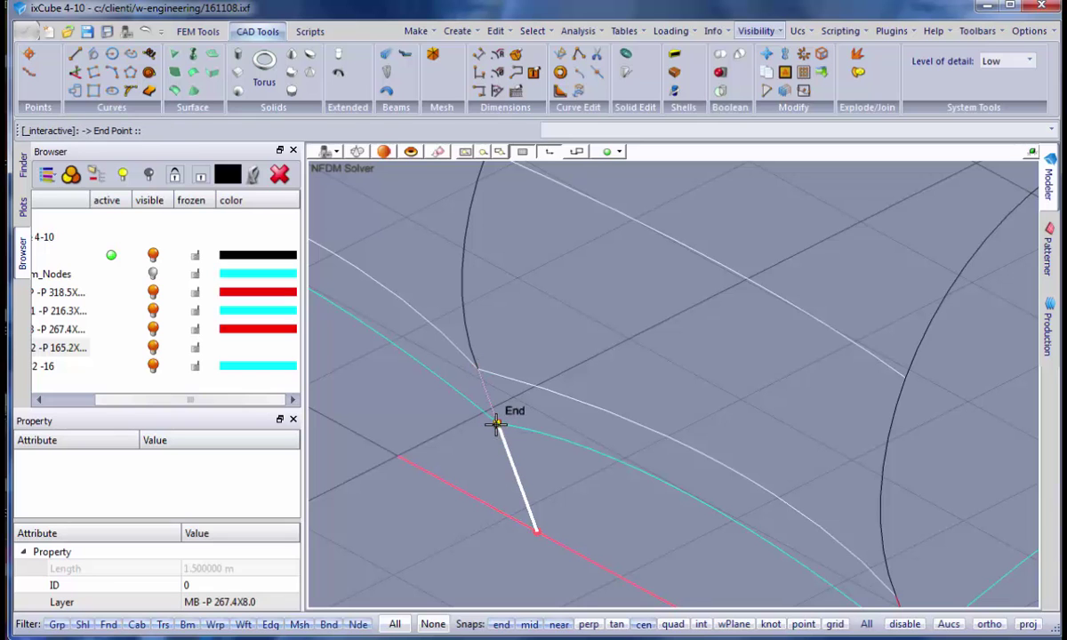
left_click(495, 425)
Step: Move the other red corner post's top end onto its cable corner
middle_click_drag(453, 448, 736, 350)
left_click(736, 311)
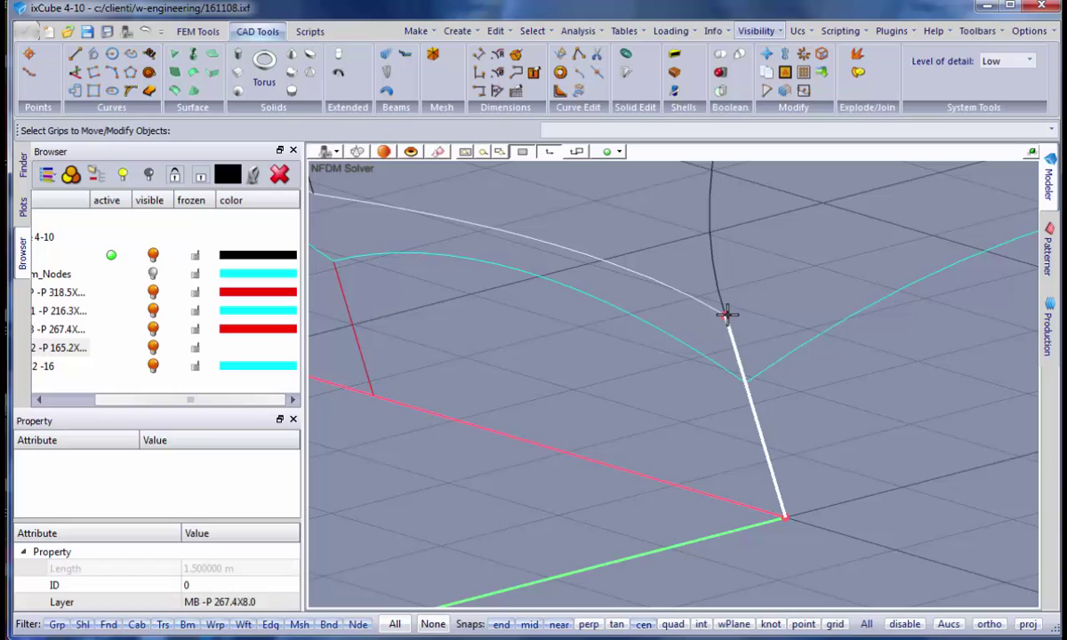
left_click(726, 313)
left_click(741, 380)
middle_click_drag(715, 480, 684, 445)
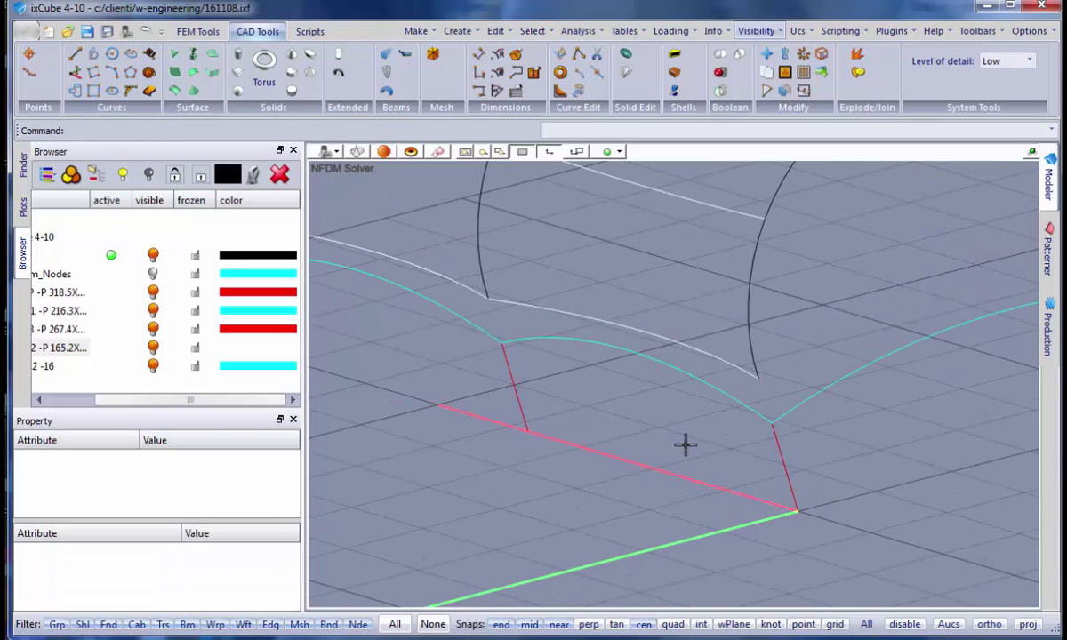
Step: Draw lines joining each cable corner to the lower end of its arch
left_click(74, 53)
scroll(484, 264, "up", 3)
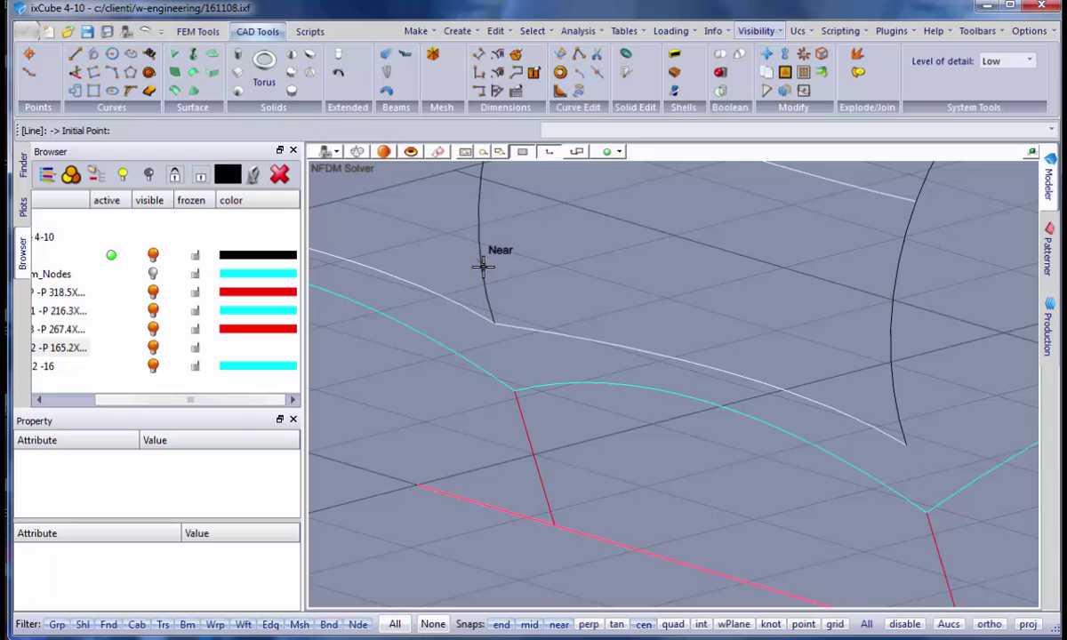
scroll(512, 398, "up", 3)
left_click(517, 408)
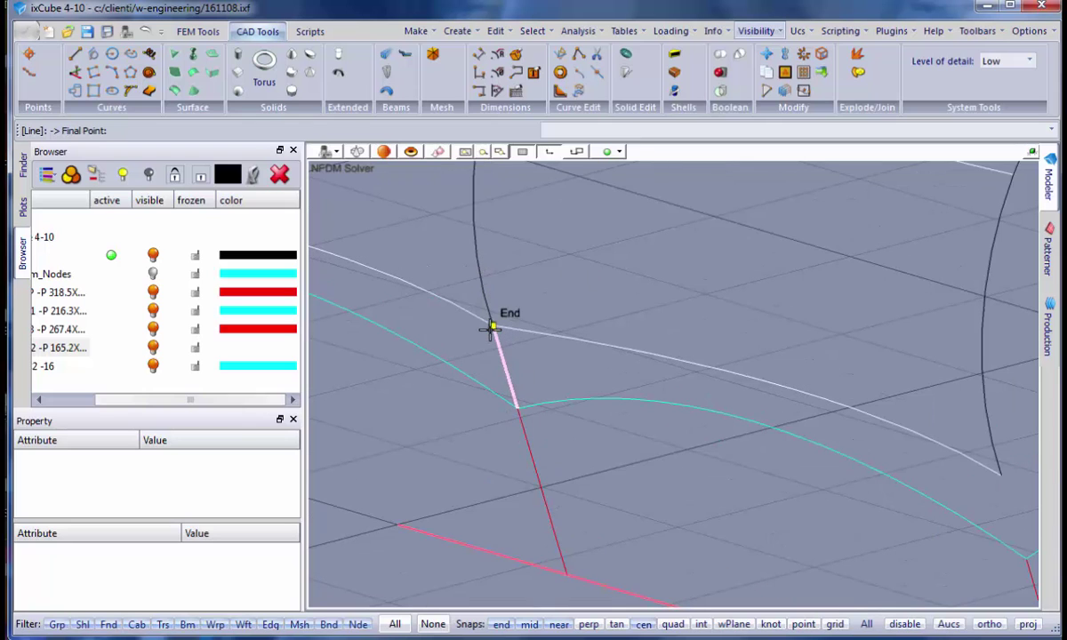
left_click(491, 326)
middle_click_drag(424, 397, 915, 483)
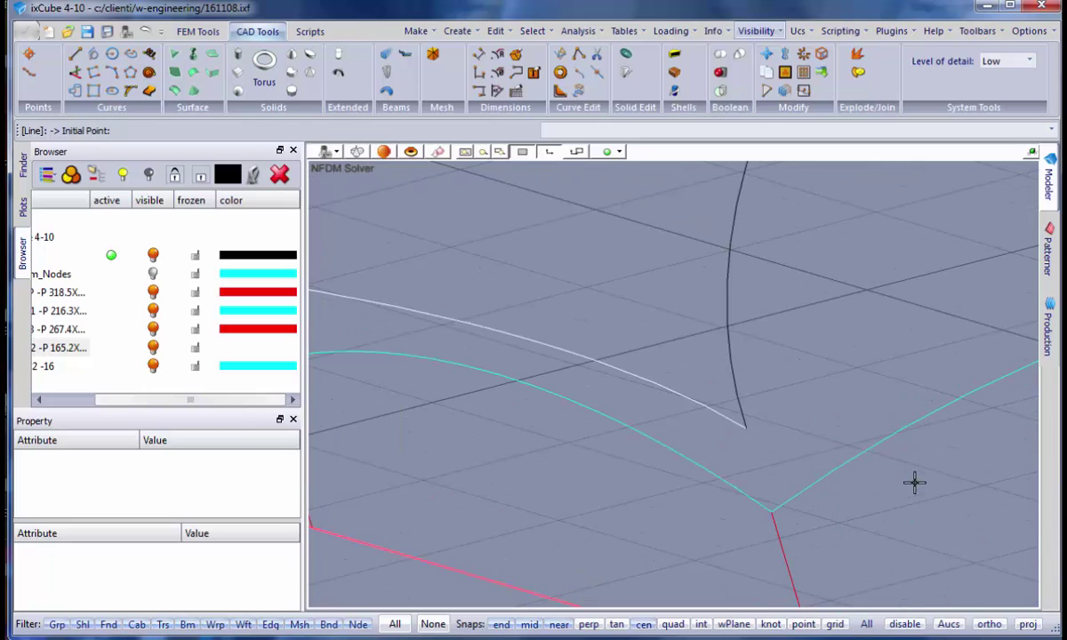
left_click(771, 509)
left_click(745, 429)
middle_click_drag(745, 429, 663, 459)
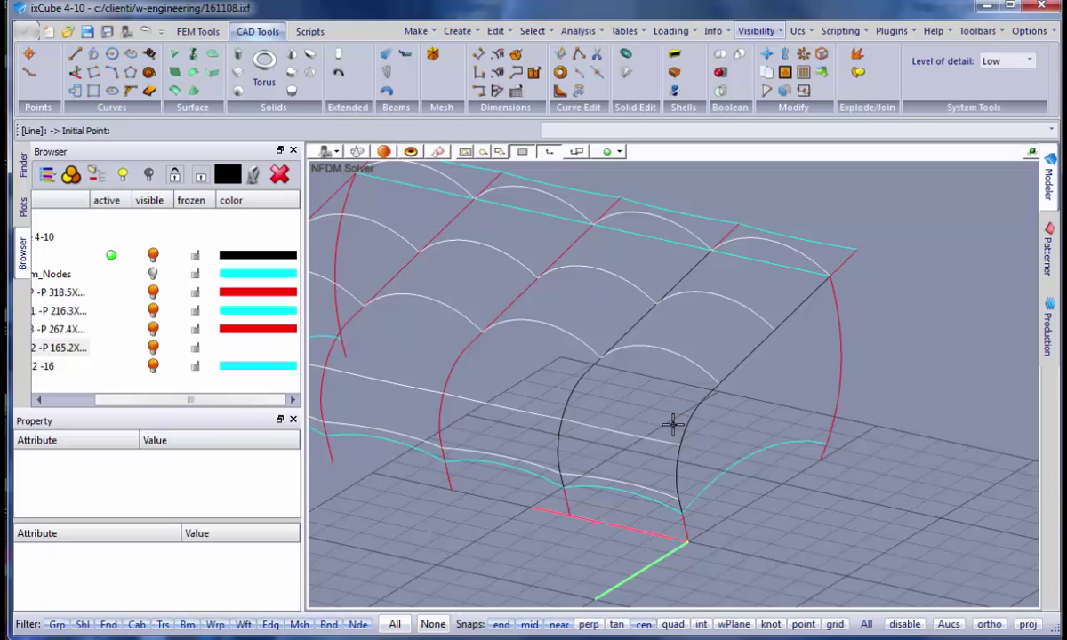
Step: End line drawing and delete the short duplicate arc piece between the arches
key("Escape")
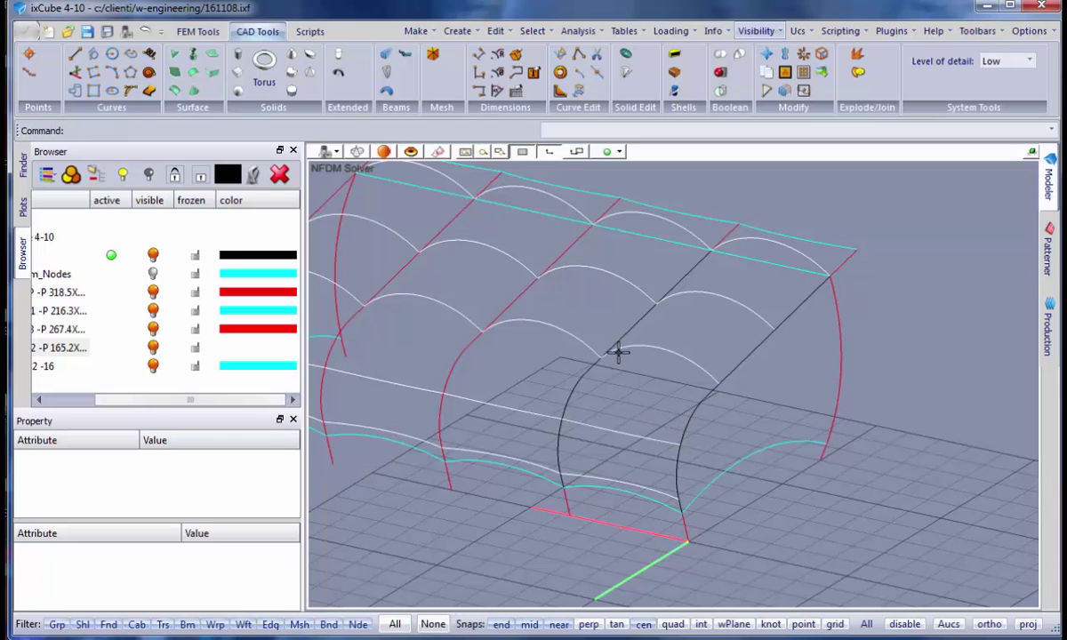
left_click(574, 386)
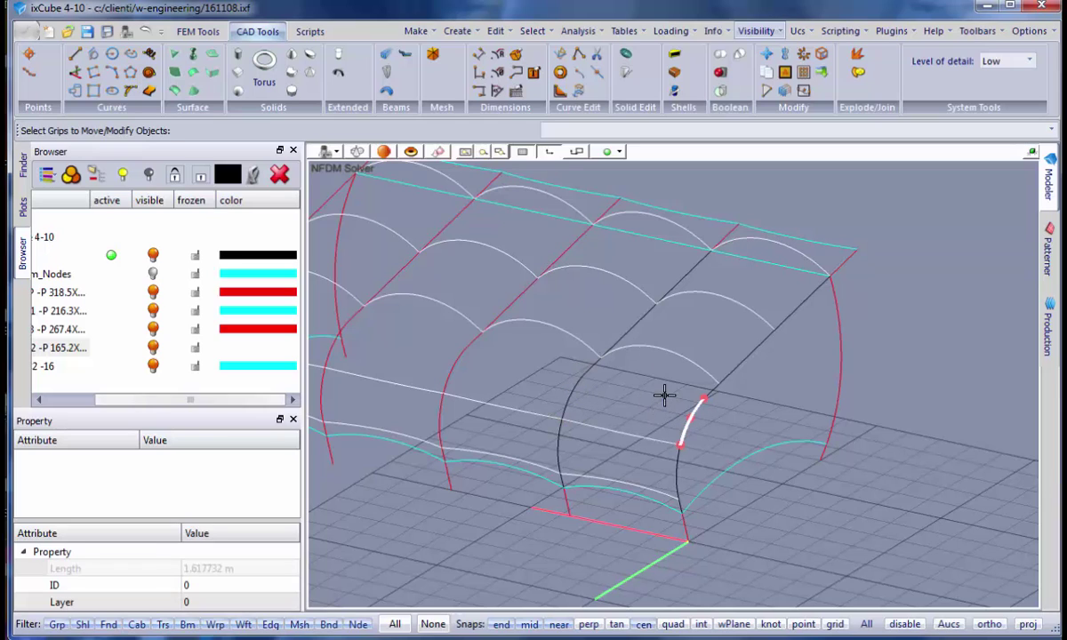
key("Escape")
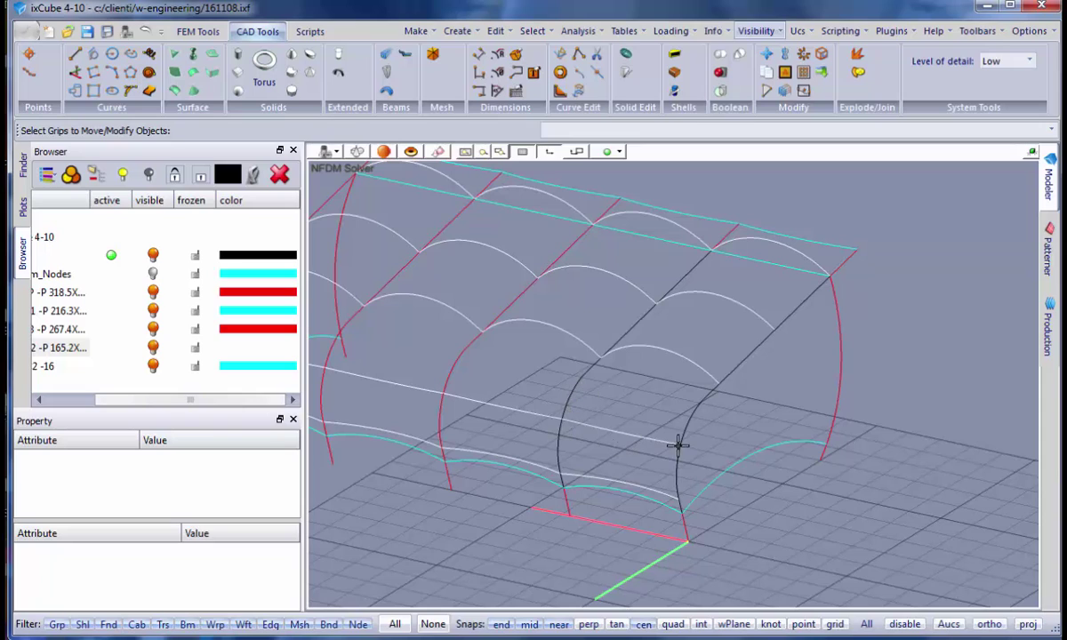
Step: Delete the stray straight segments, including the 3.0 m one, between the two arches
left_click(606, 430)
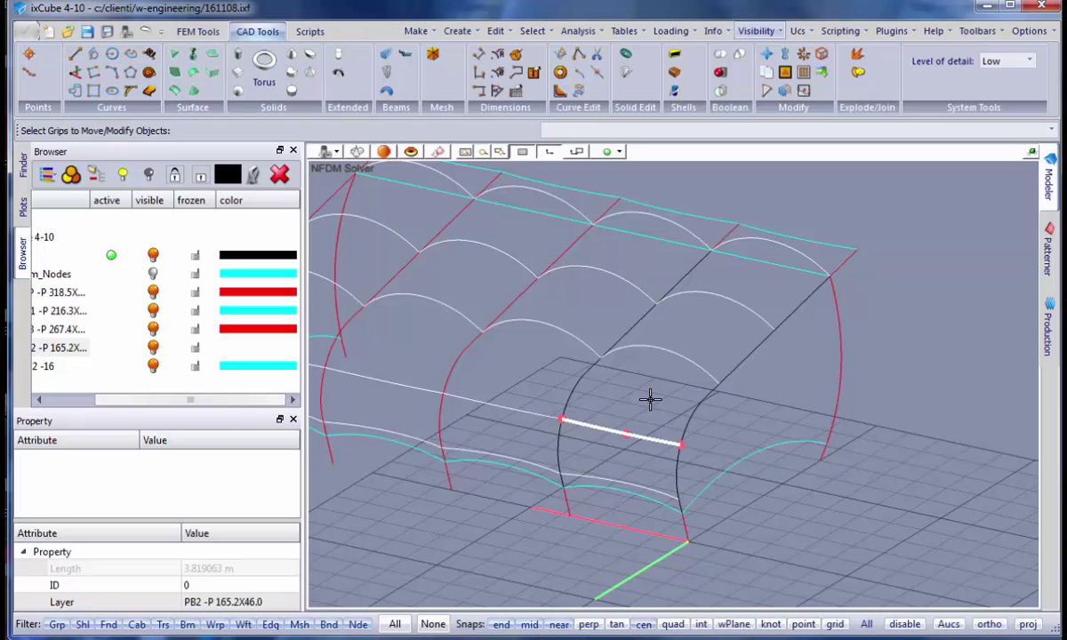
key("Escape")
scroll(648, 413, "up", 5)
scroll(634, 403, "up", 1)
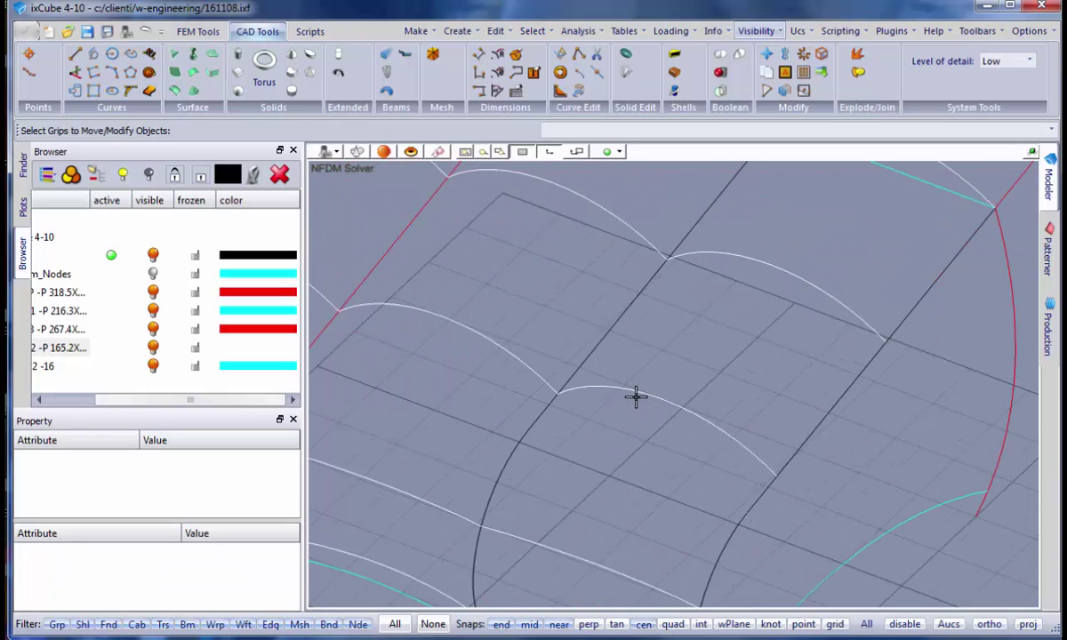
left_click(638, 388)
left_click(588, 356)
key("Escape")
scroll(667, 351, "down", 3)
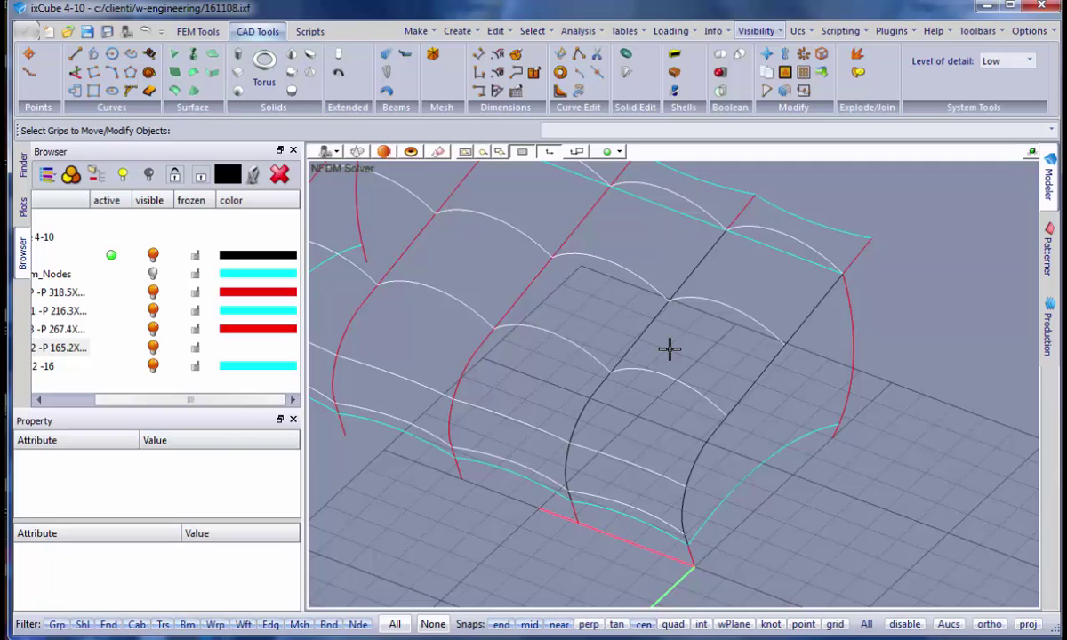
Step: Save the model under the new name TESTMOD.ixf
left_click(26, 33)
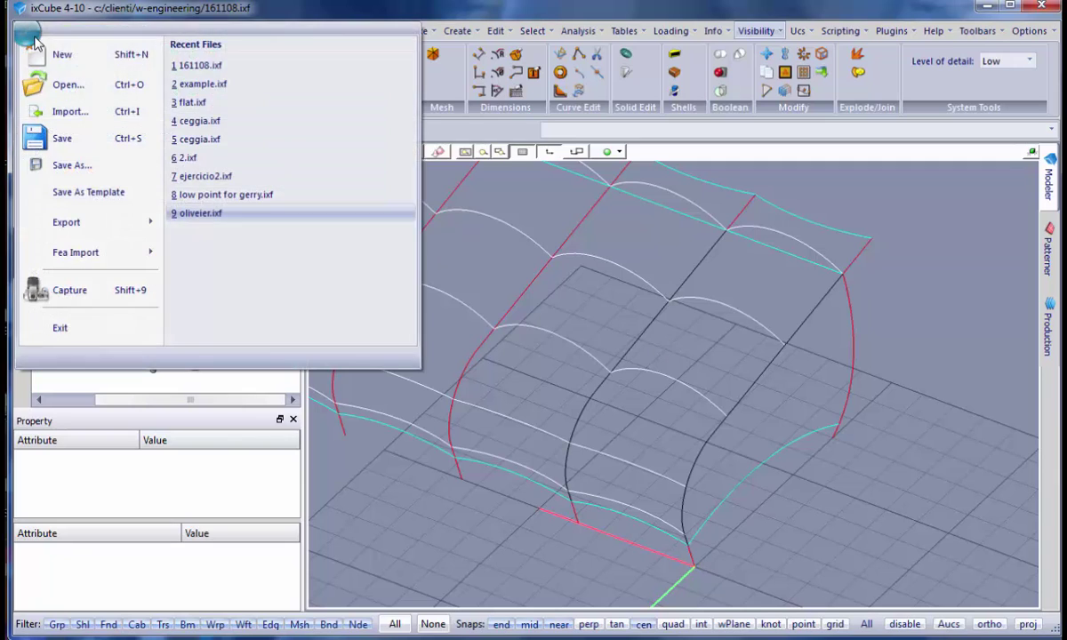
left_click(65, 198)
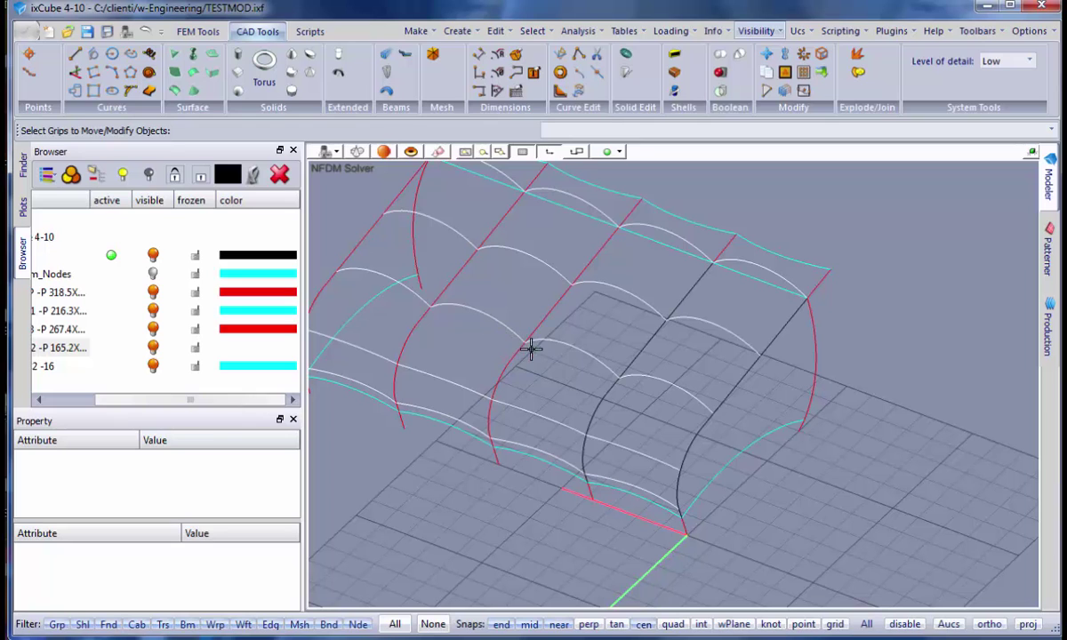
middle_click_drag(530, 349, 586, 373)
Step: Bring up the FEM Tools ribbon with the model shown in side elevation
scroll(757, 210, "up", 2)
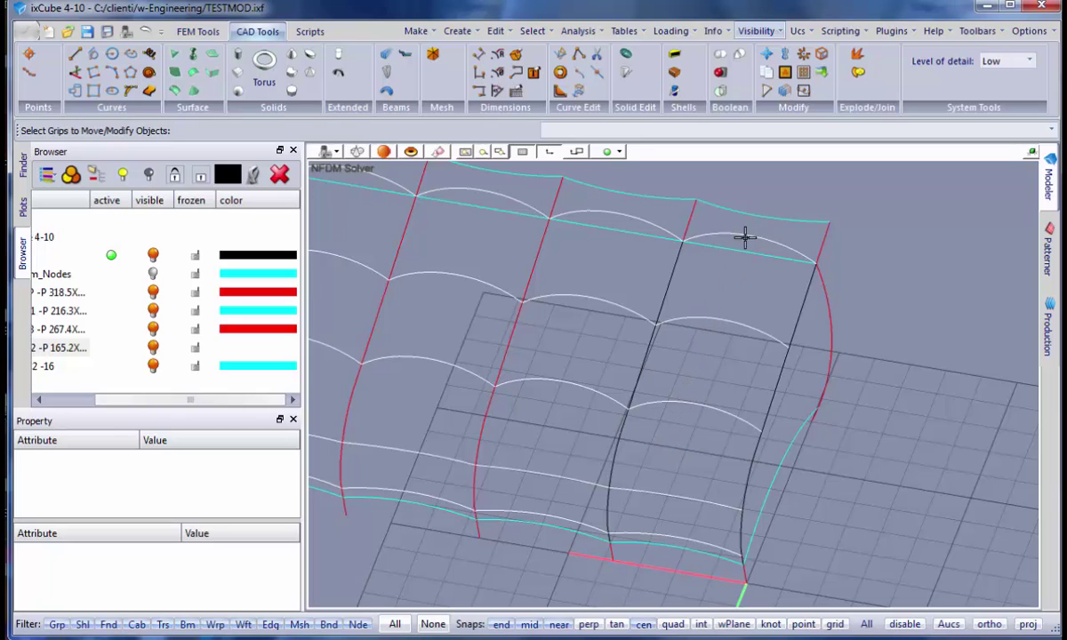
middle_click_drag(621, 348, 645, 405)
left_click(198, 31)
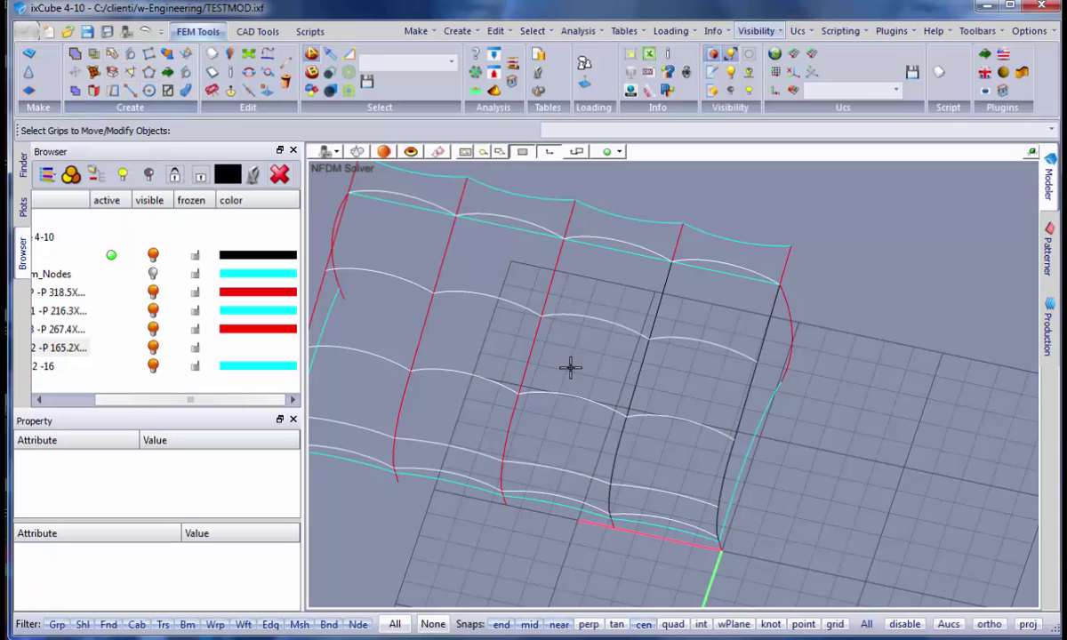
Step: Orbit the model from plan view to a 3-D perspective of the four-bay frame
middle_click_drag(571, 366, 600, 355)
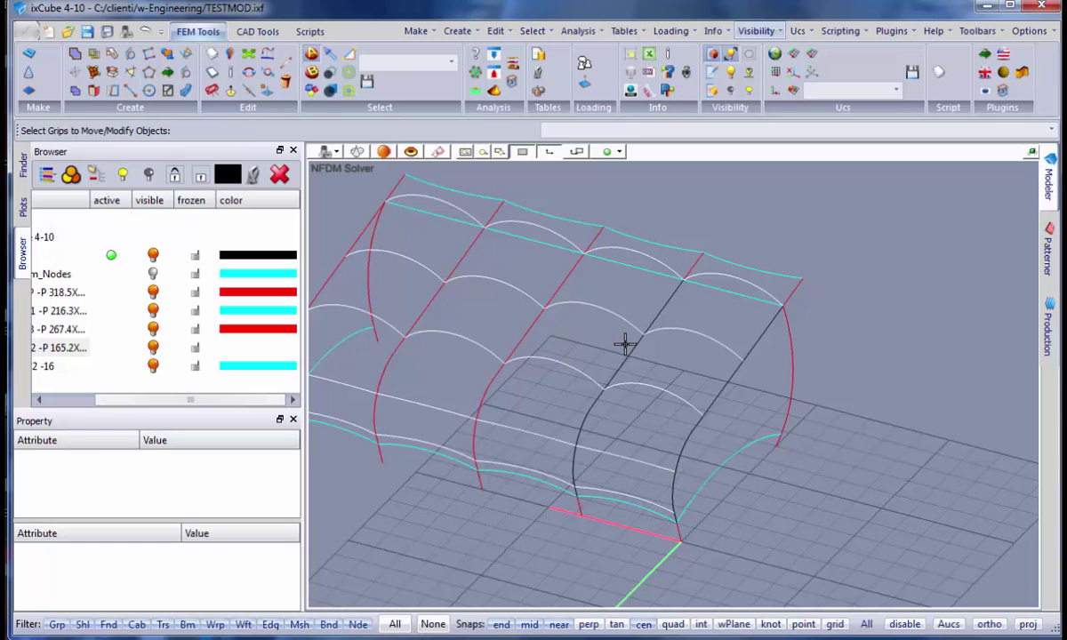
middle_click_drag(653, 352, 510, 361)
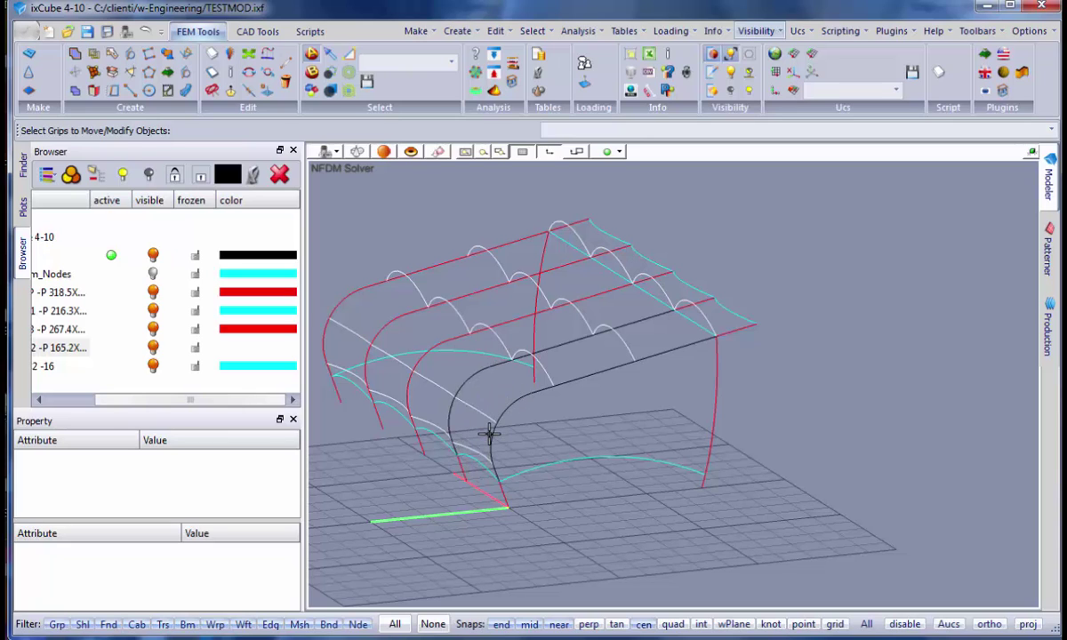
middle_click_drag(488, 433, 634, 532)
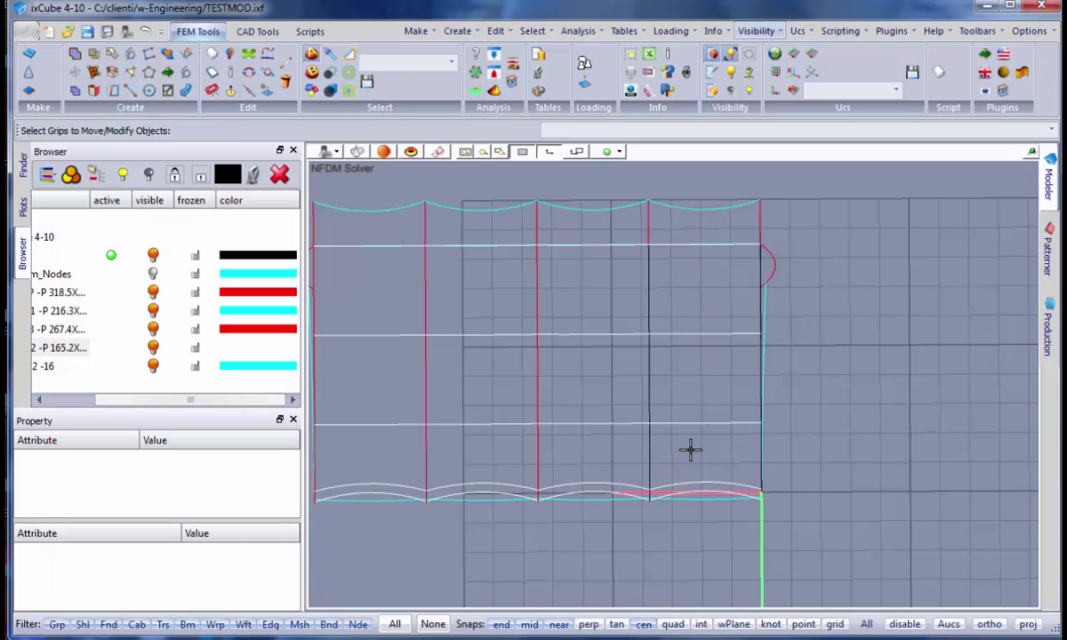
middle_click_drag(691, 449, 533, 418)
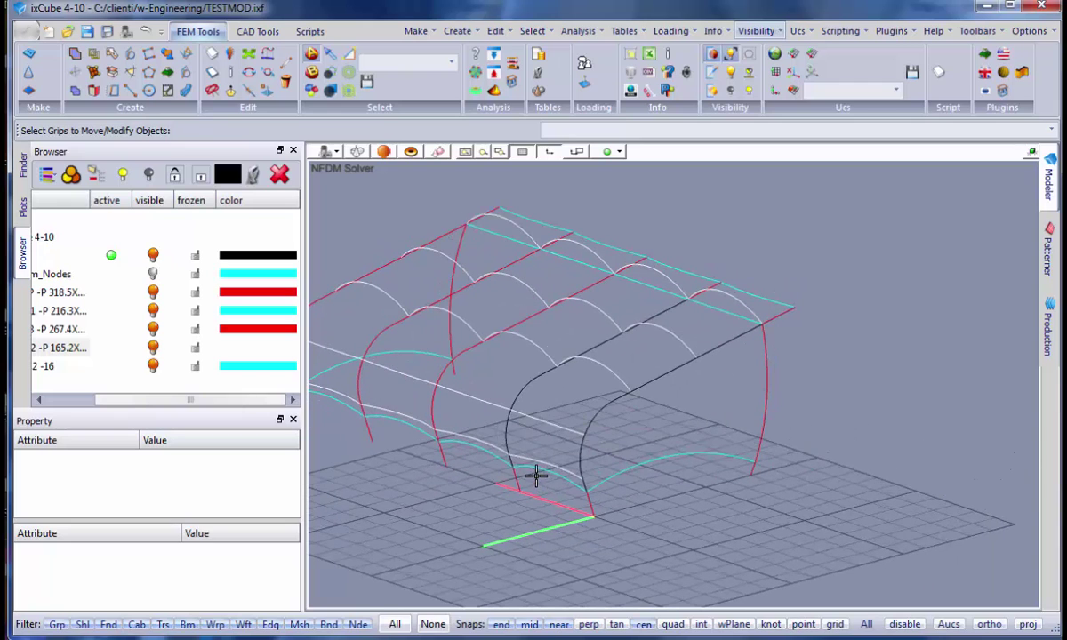
Step: Select the end bay's boundary members, adding the overlapping cyan cable and red edge curves
middle_click_drag(536, 476, 702, 271)
left_click(702, 271)
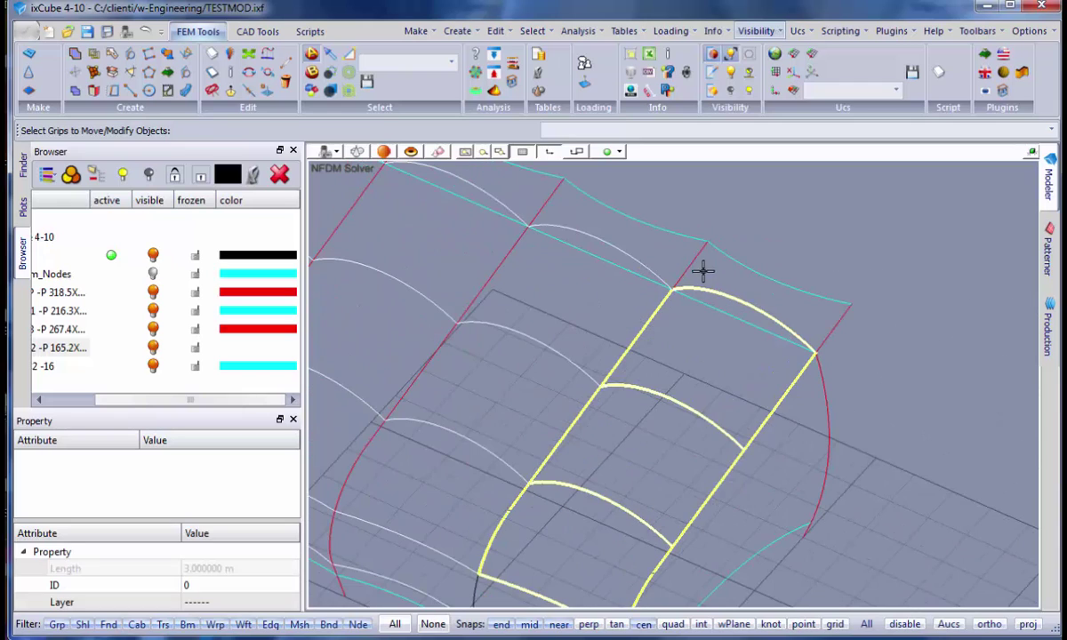
left_click(700, 263)
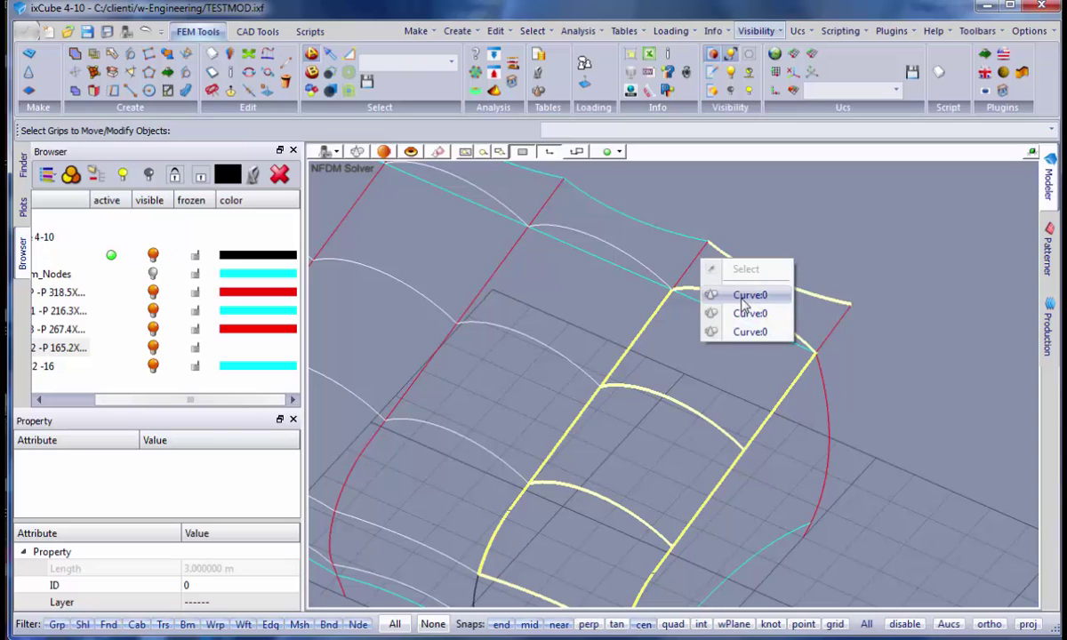
left_click(710, 289)
left_click(693, 257)
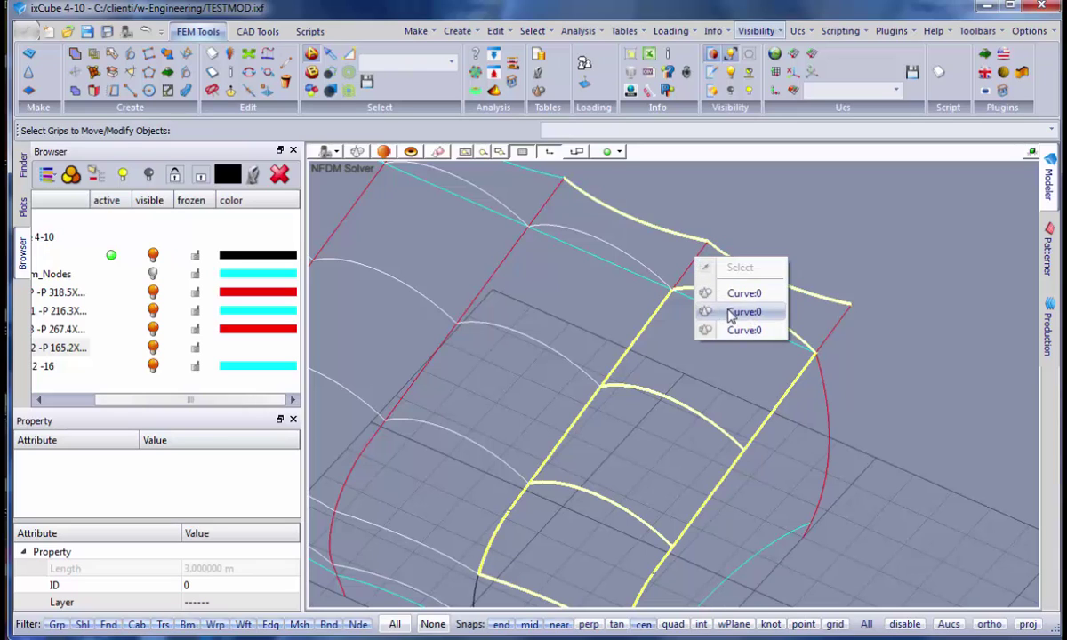
left_click(731, 331)
scroll(833, 334, "down", 4)
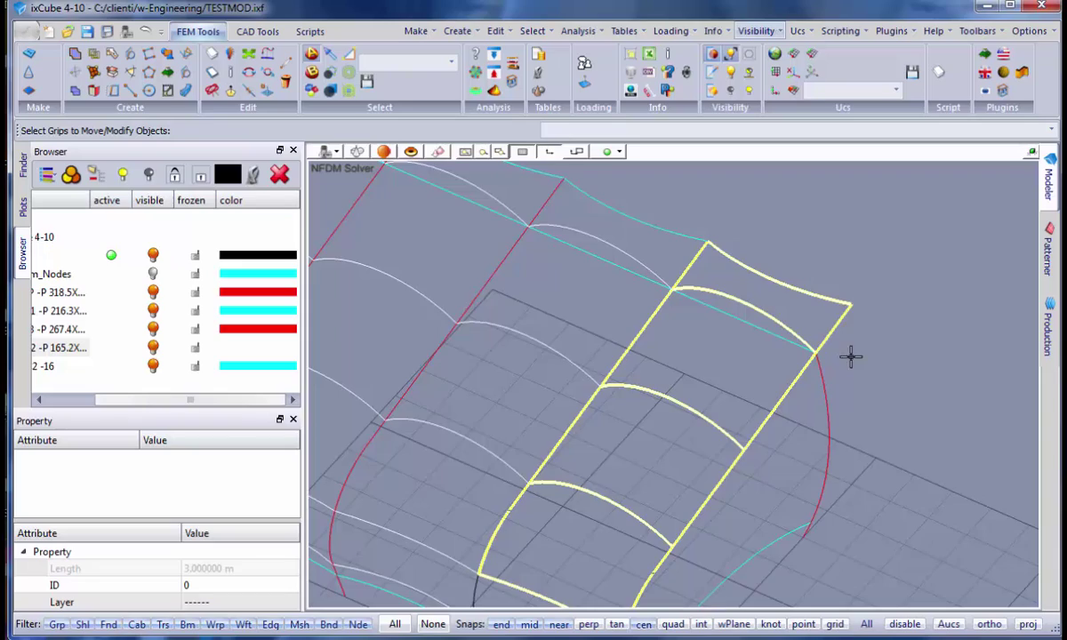
middle_click_drag(862, 364, 716, 381)
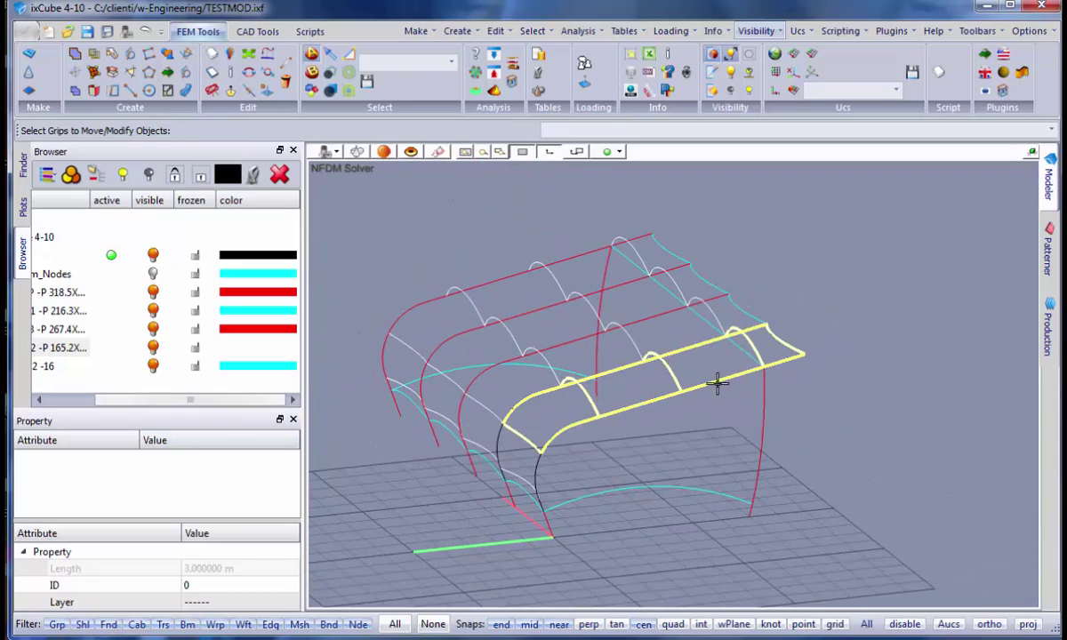
middle_click_drag(541, 413, 666, 441)
Step: Add a 7000.0 mm aligned dimension between the two arch feet
scroll(693, 444, "up", 3)
key("d")
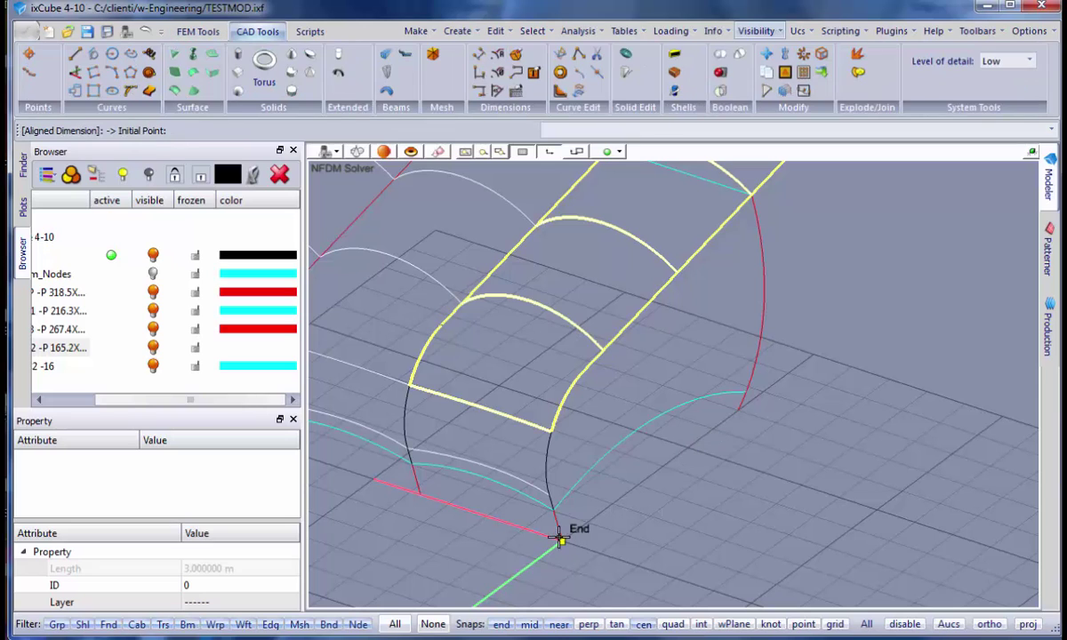
left_click(562, 540)
left_click(743, 410)
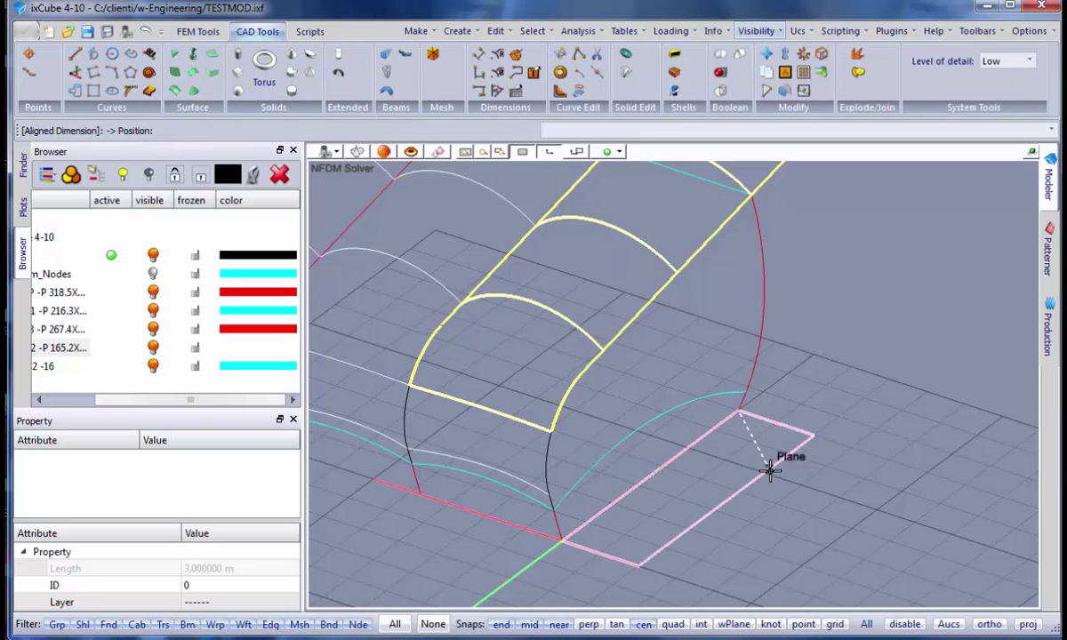
left_click(755, 513)
scroll(728, 507, "up", 5)
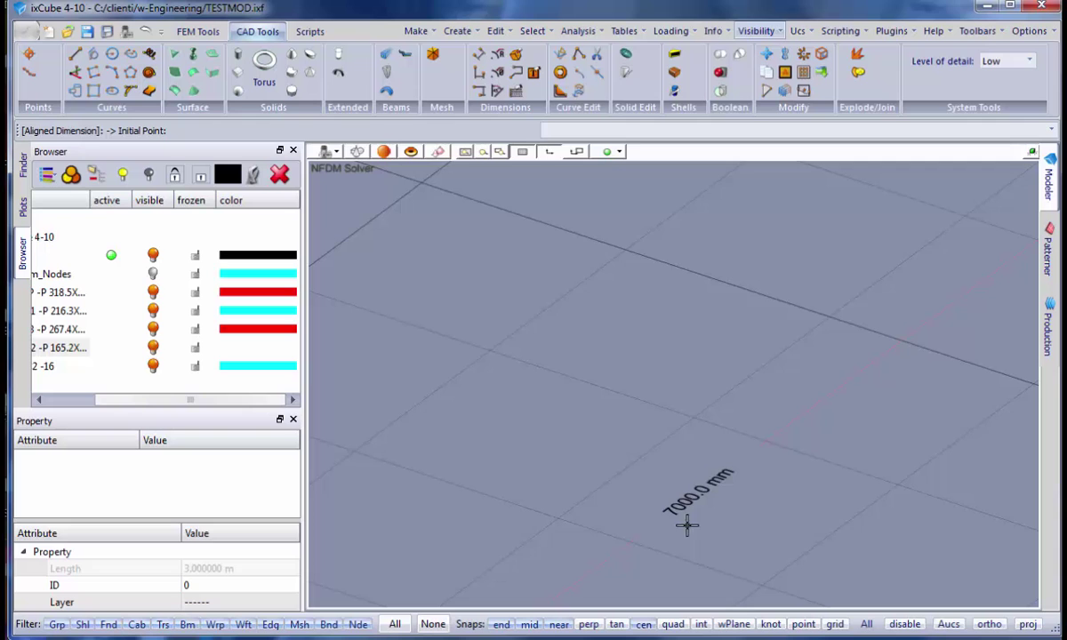
scroll(766, 466, "down", 5)
scroll(769, 468, "down", 3)
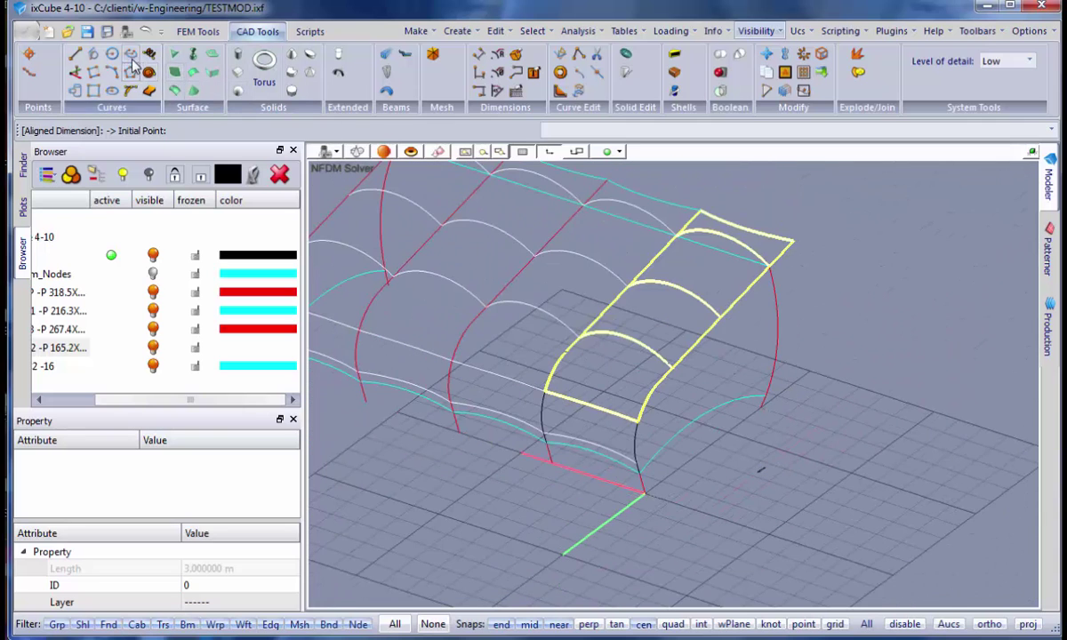
Step: Mesh the end-bay membrane with the Advanced Mesher at 0.25 mesh size
left_click(189, 33)
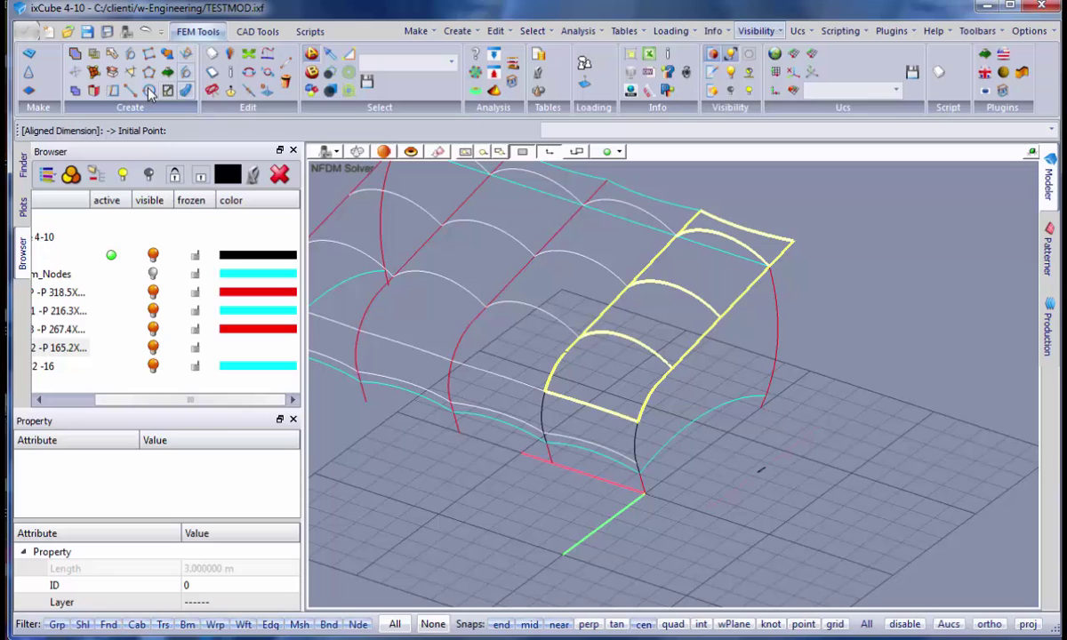
left_click(94, 55)
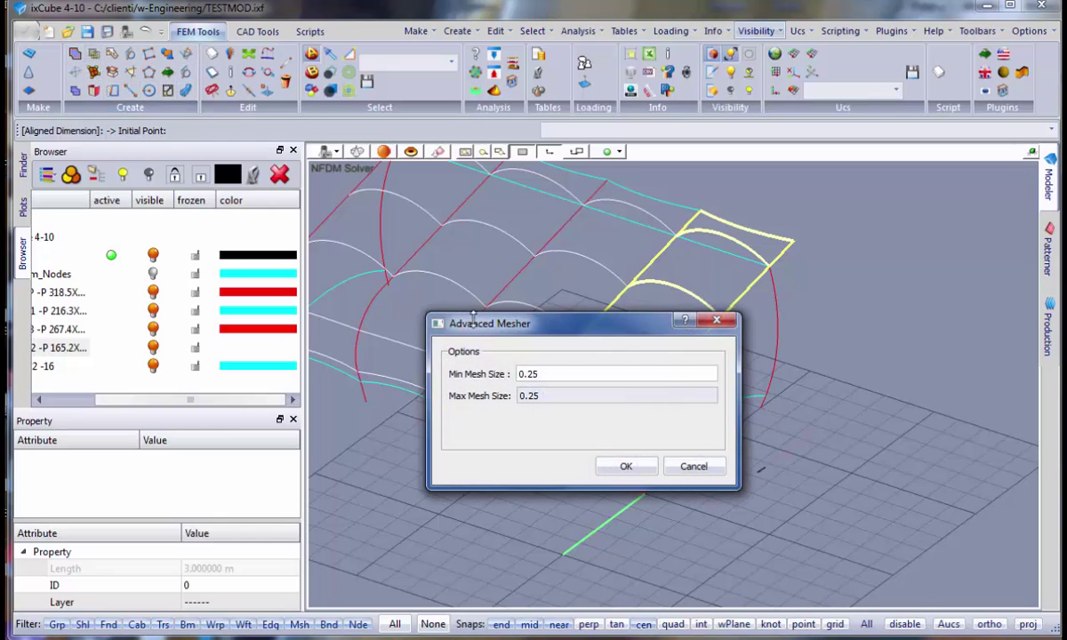
left_click_drag(549, 317, 550, 319)
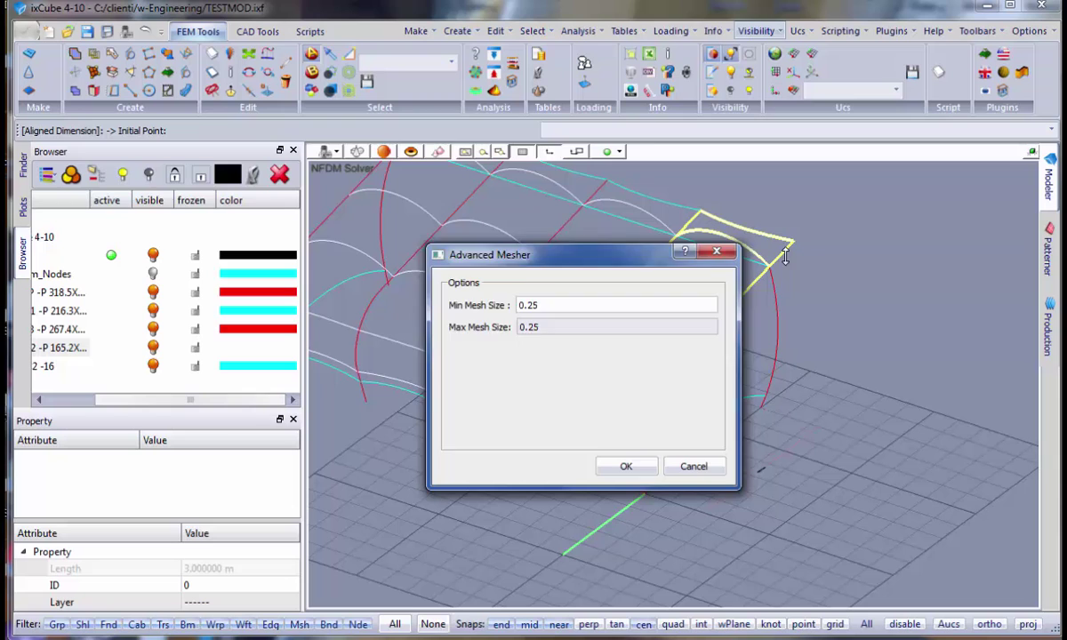
left_click_drag(633, 339, 891, 228)
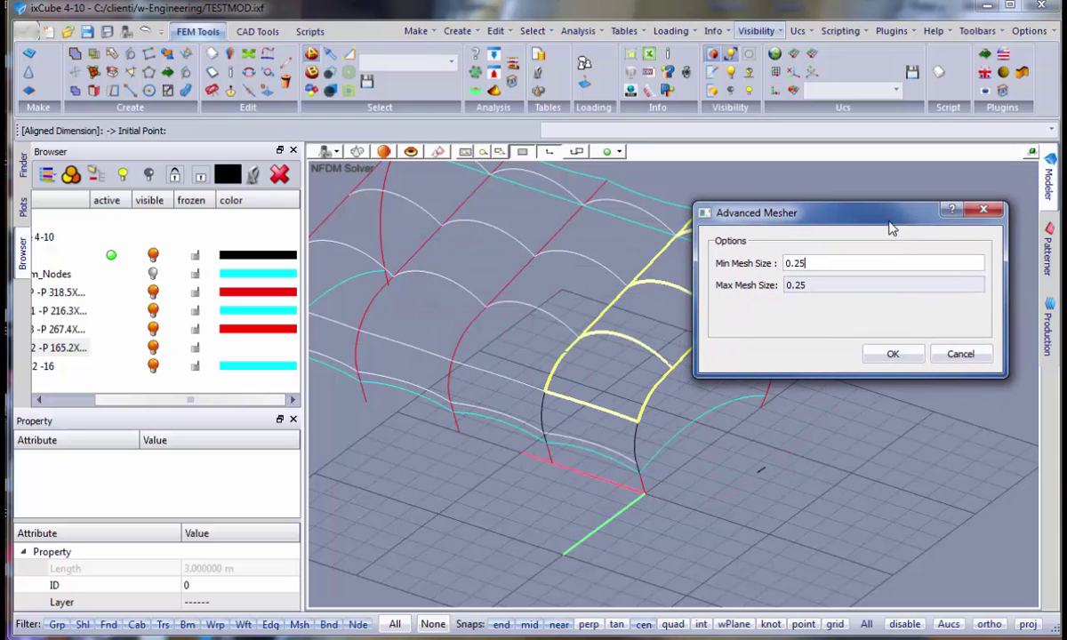
left_click(887, 355)
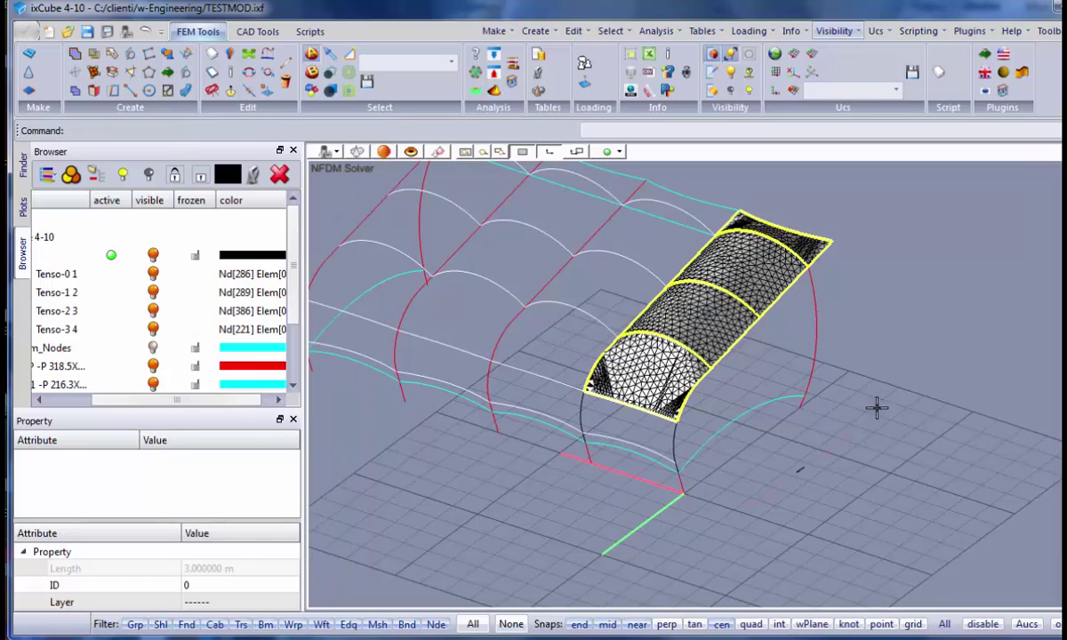
scroll(717, 442, "up", 5)
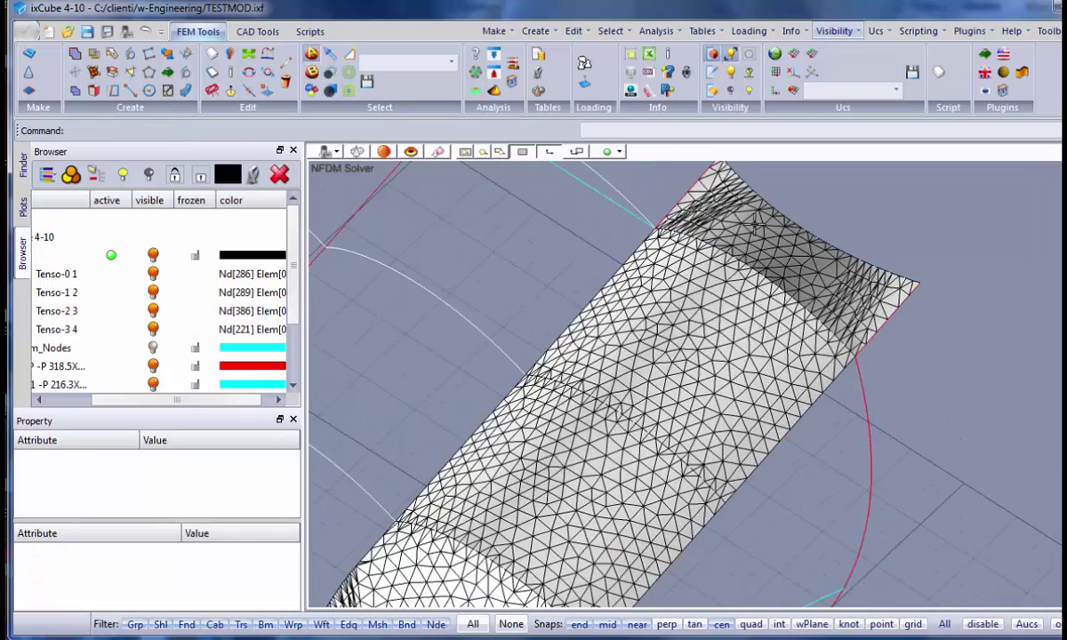
scroll(809, 292, "down", 5)
mouse_move(588, 409)
middle_mouse_down()
mouse_move(621, 405)
mouse_move(591, 394)
middle_mouse_up()
scroll(533, 414, "up", 5)
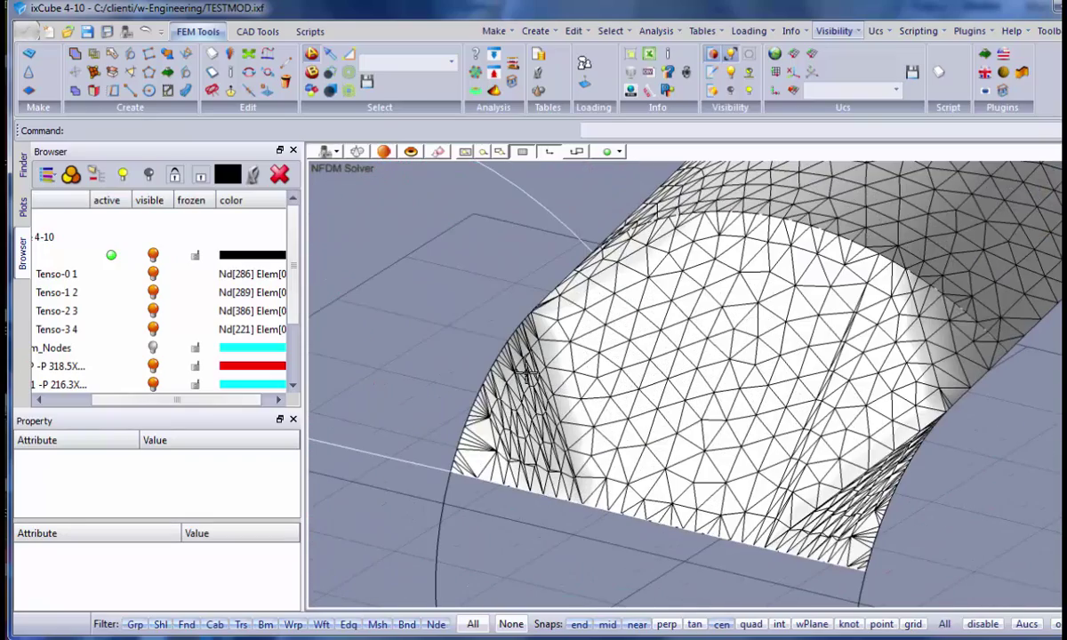
scroll(526, 375, "down", 8)
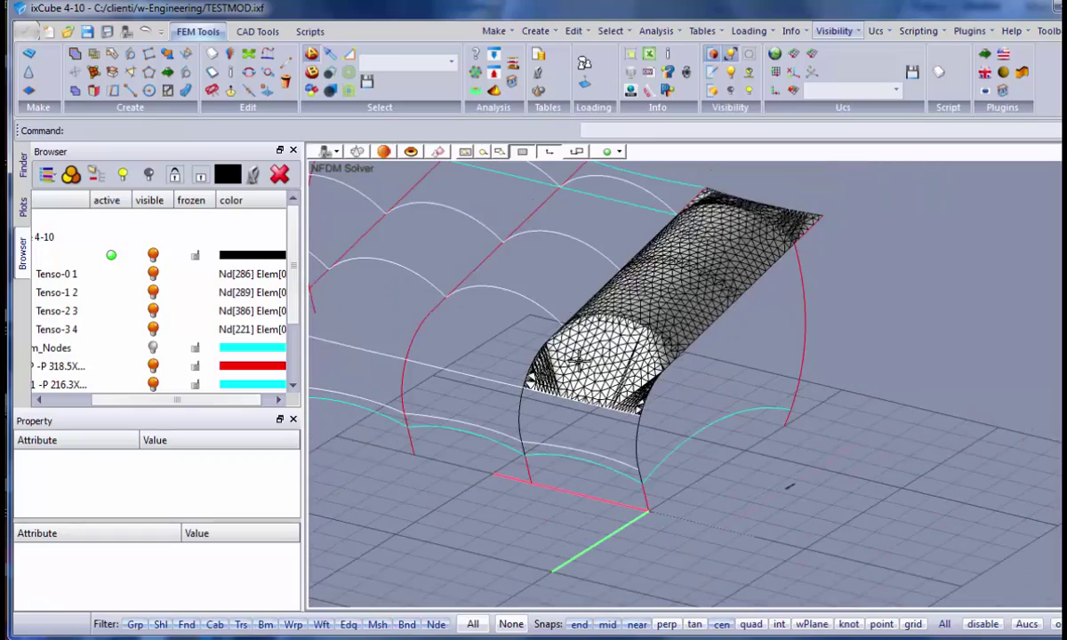
middle_click_drag(576, 360, 605, 369)
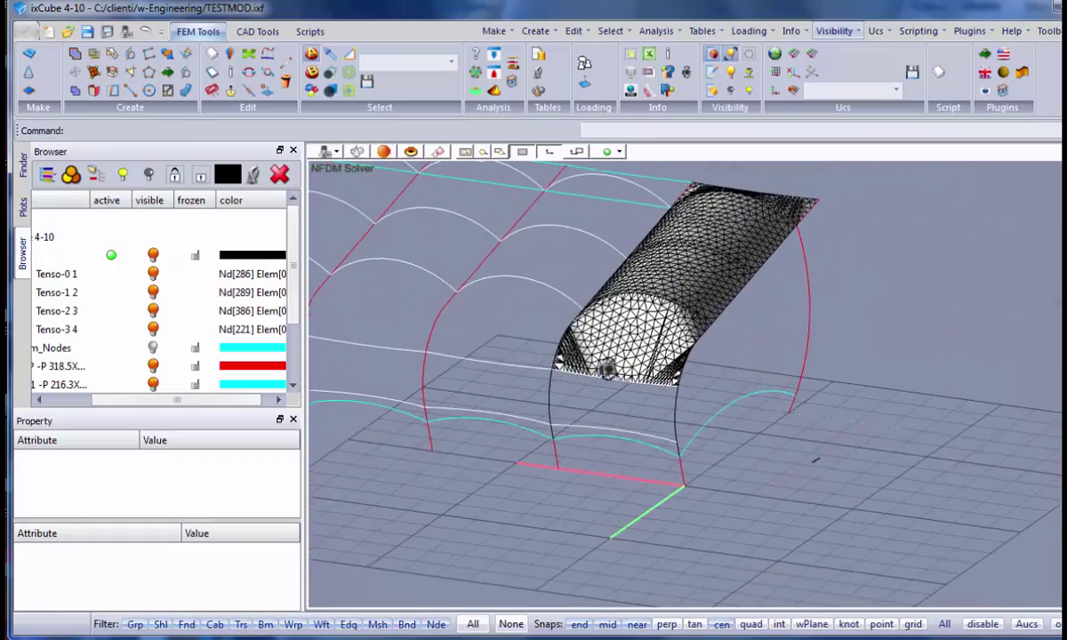
scroll(606, 369, "up", 2)
scroll(590, 396, "up", 3)
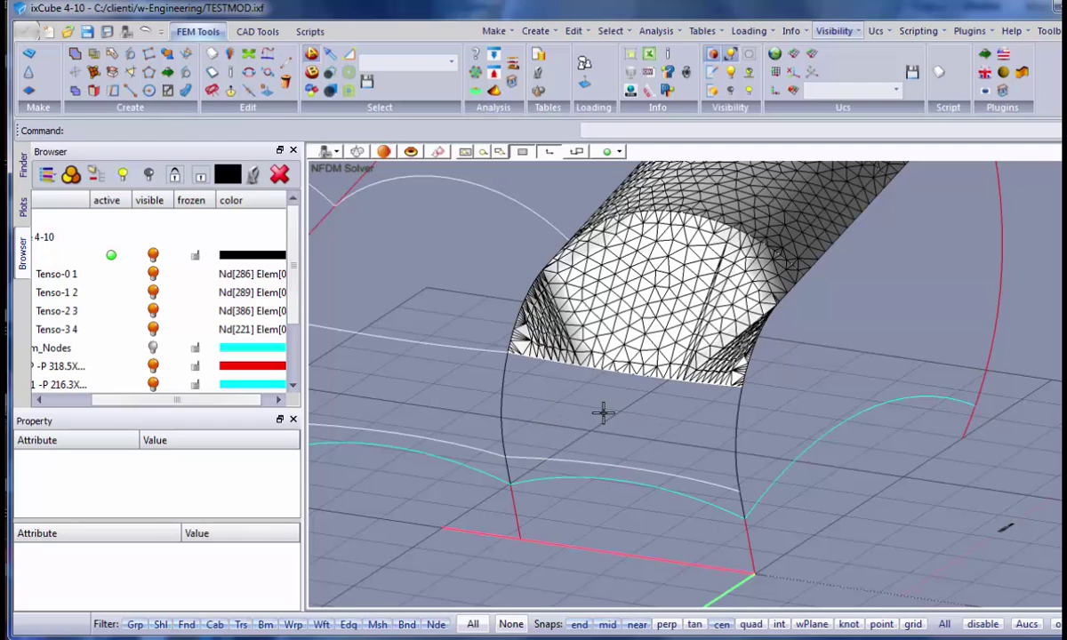
scroll(576, 400, "down", 1)
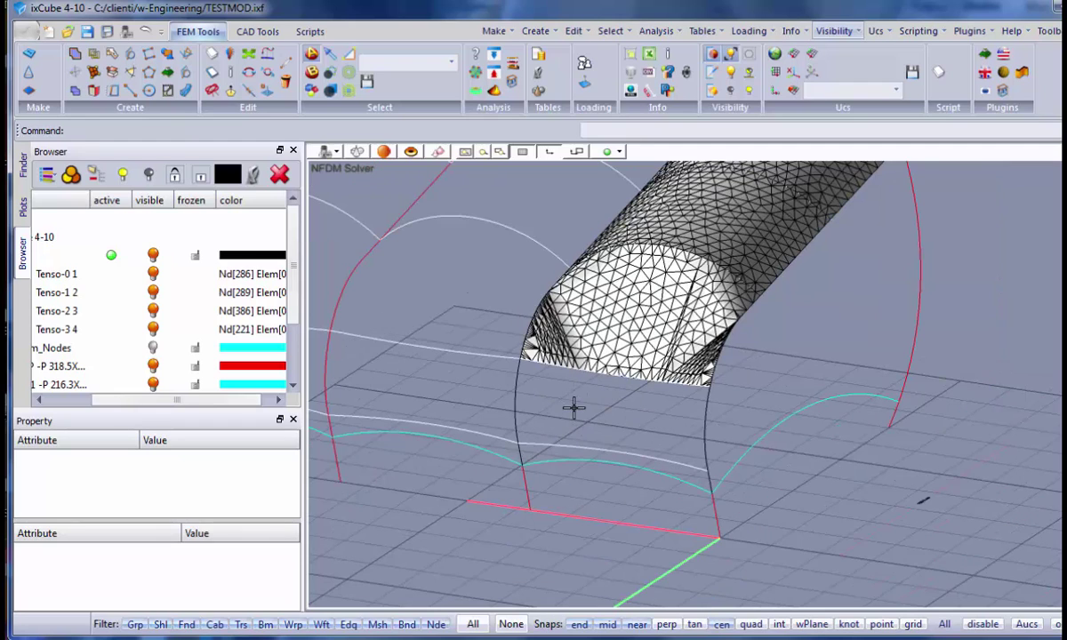
middle_click_drag(573, 407, 614, 405)
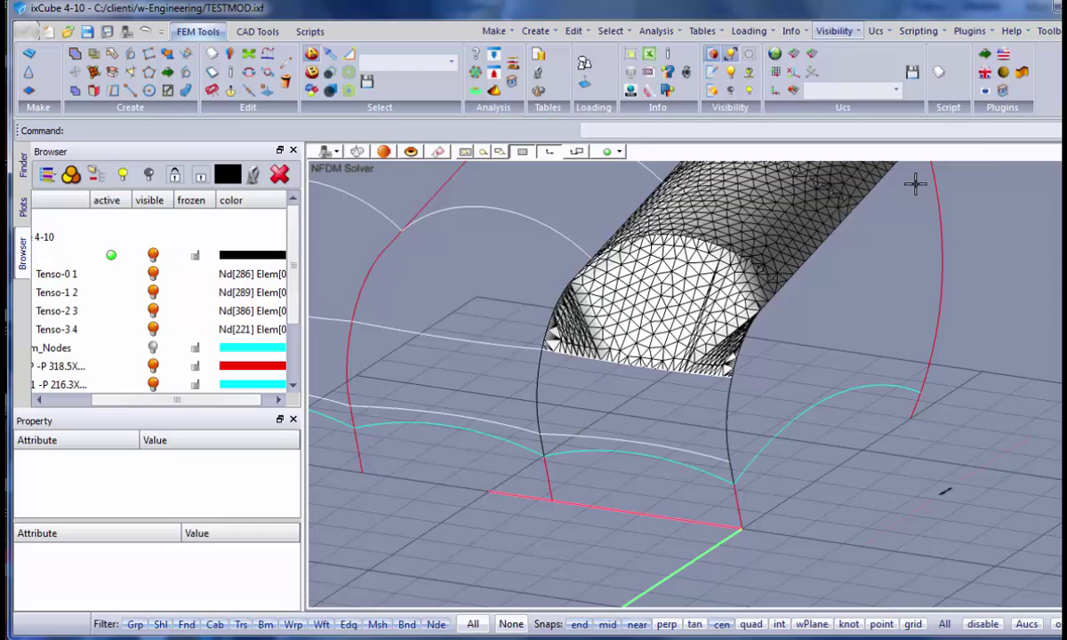
Step: Set a vertical UCS through the two end-arch feet with UCS Vertical 2 Points
left_click(875, 31)
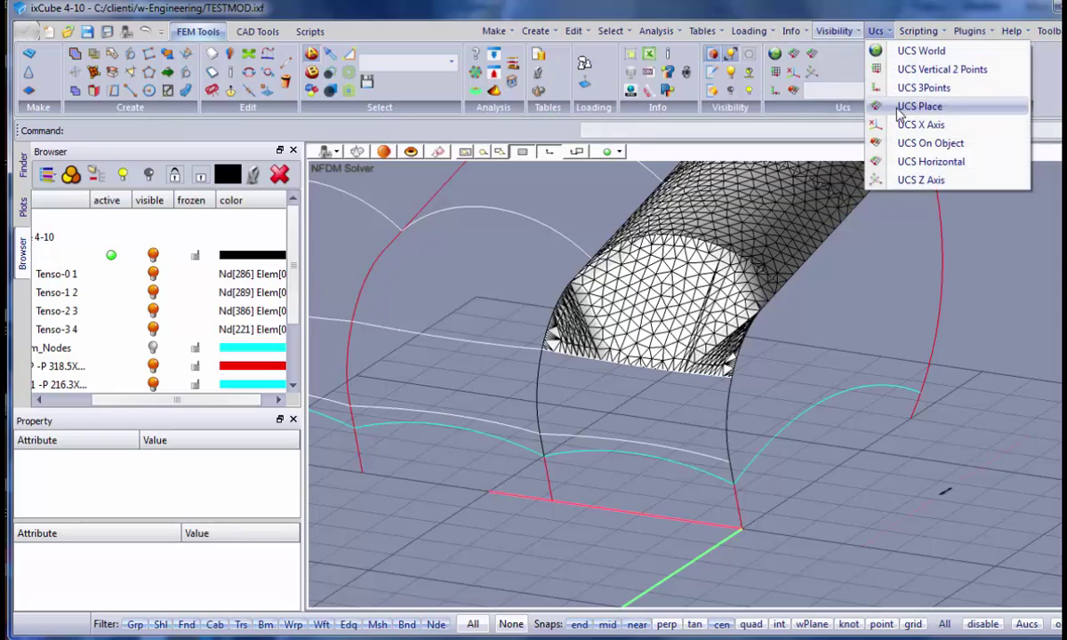
left_click(932, 71)
scroll(561, 471, "up", 2)
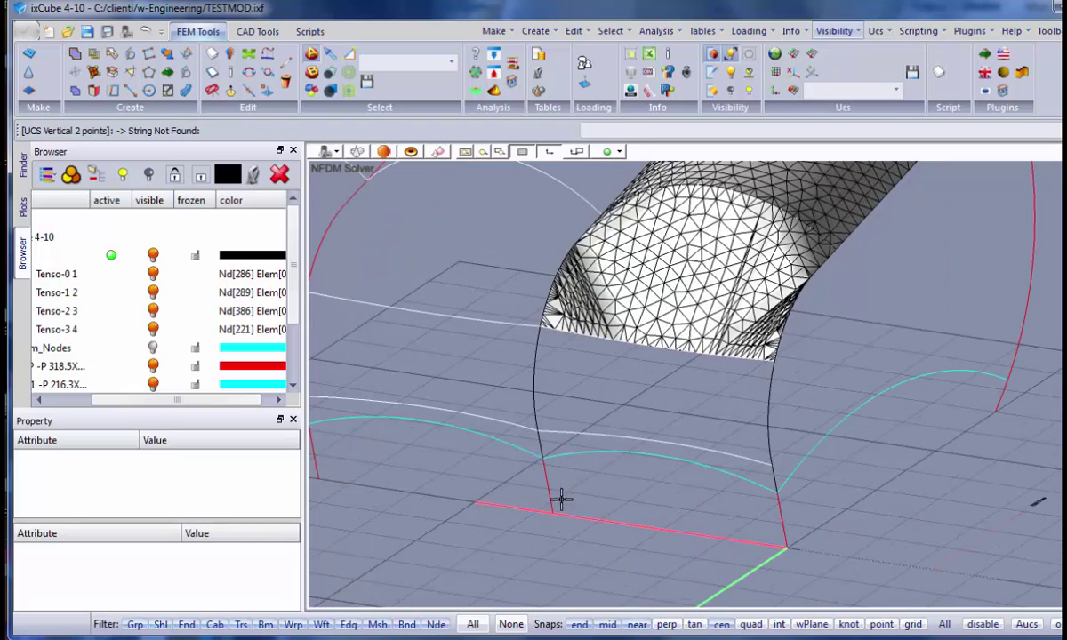
left_click(552, 513)
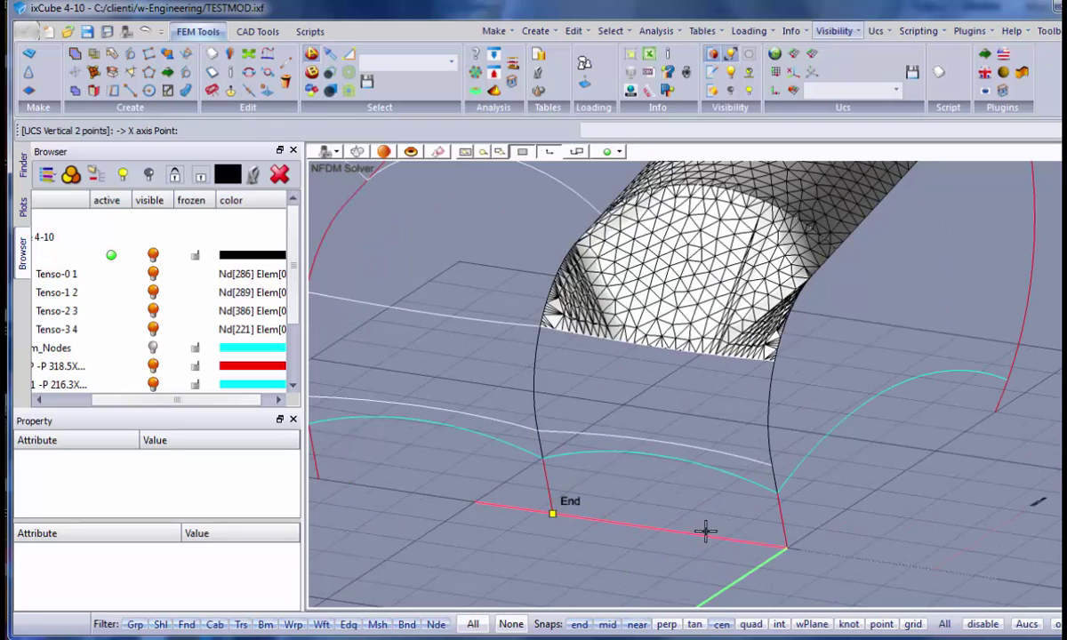
left_click(784, 546)
scroll(784, 547, "down", 3)
middle_click_drag(629, 431, 573, 474)
scroll(582, 436, "up", 3)
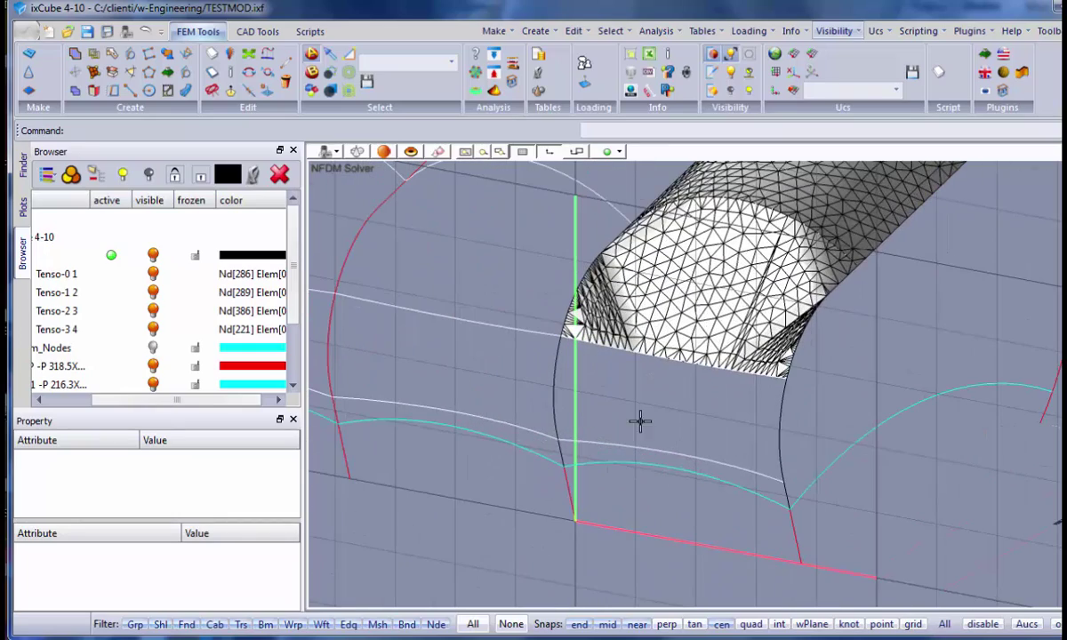
Step: Select the end arc, the white and cyan curves, and the empty panel's boundary curve
left_click(553, 400)
left_click(617, 452, "shift")
scroll(617, 463, "up", 2)
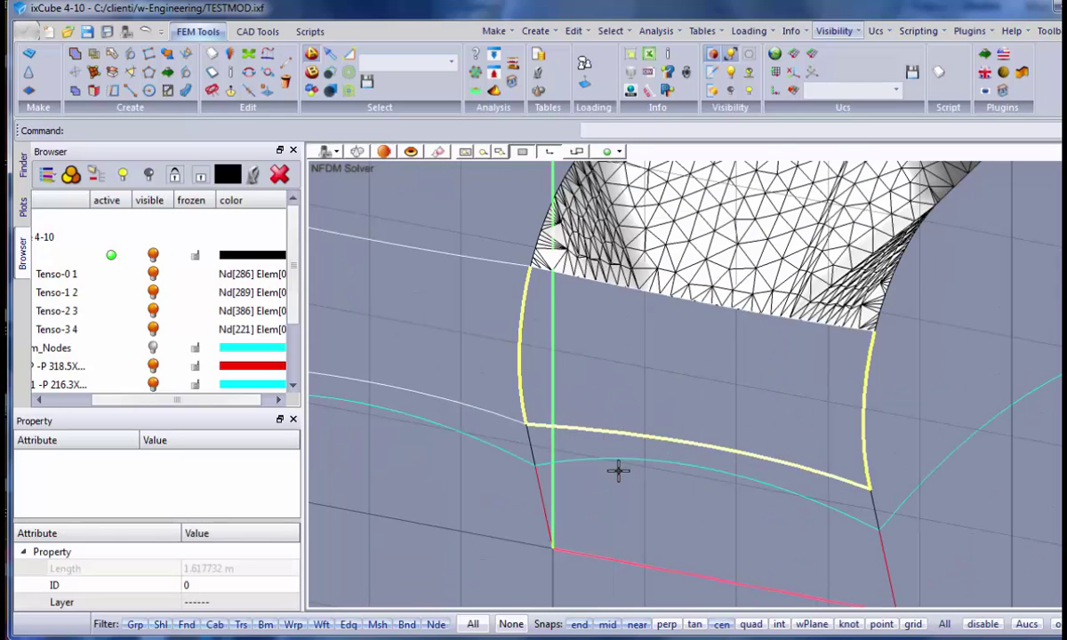
left_click(619, 460, "shift")
left_click(528, 439)
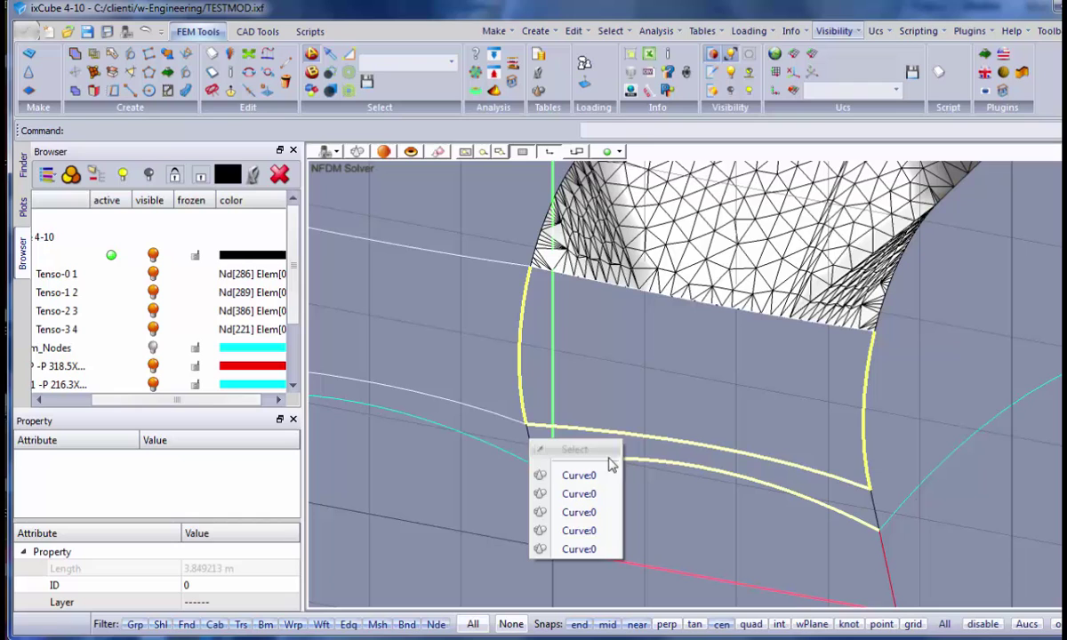
left_click(582, 530)
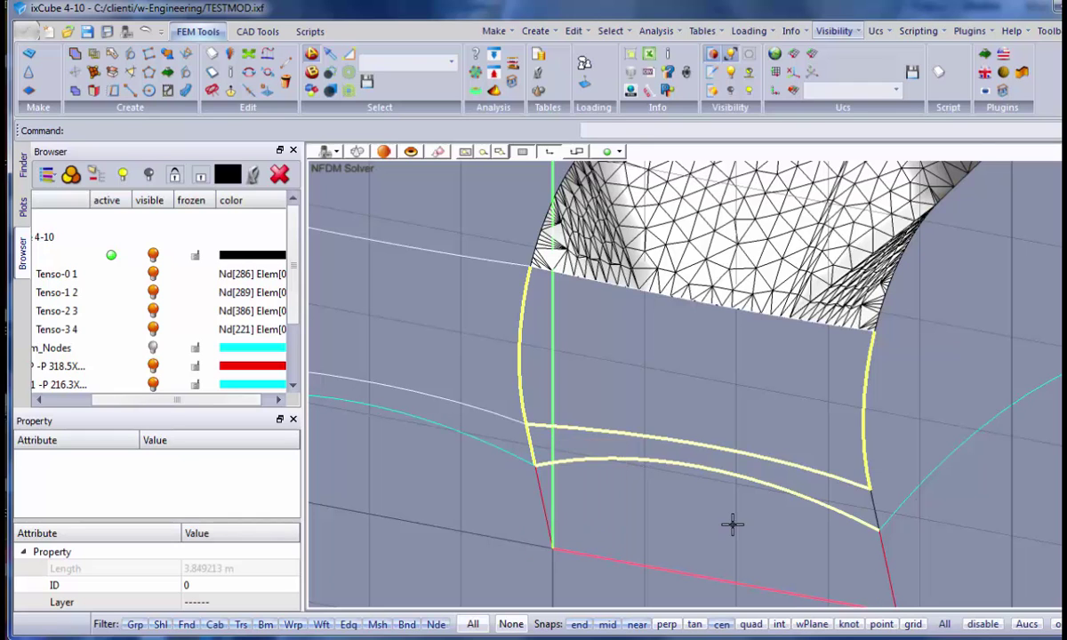
scroll(881, 511, "up", 3)
scroll(827, 362, "down", 5)
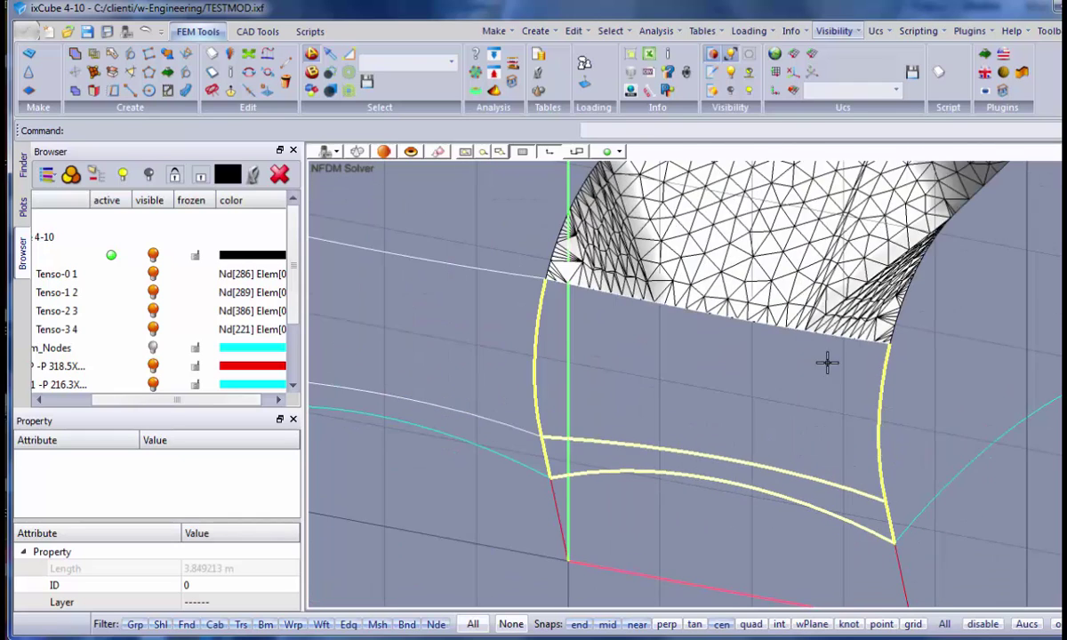
scroll(774, 326, "up", 2)
Step: Add the panel's Curve0 edge and mesh the panel at 0.25 with the Advanced Mesher
left_click(780, 328)
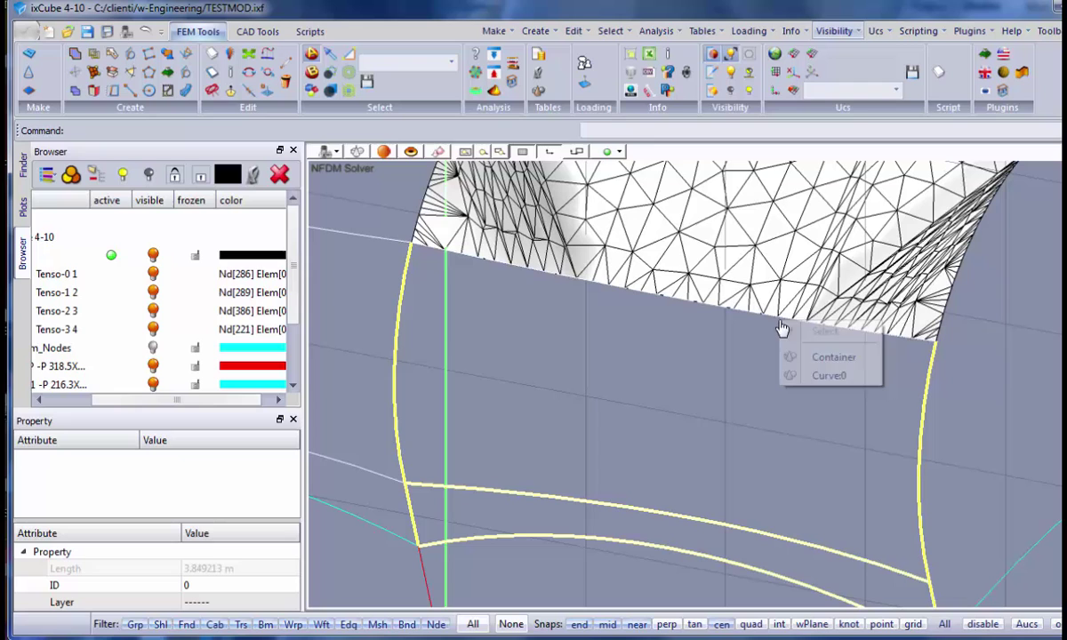
left_click(823, 375)
scroll(676, 380, "down", 2)
scroll(711, 366, "up", 3)
scroll(743, 364, "down", 3)
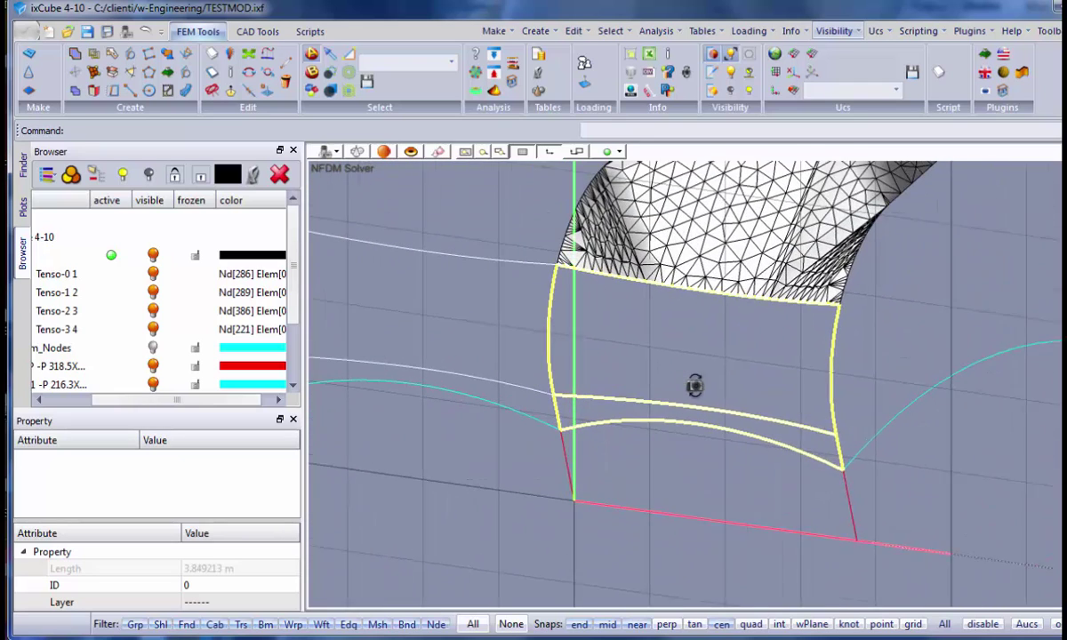
left_click(94, 55)
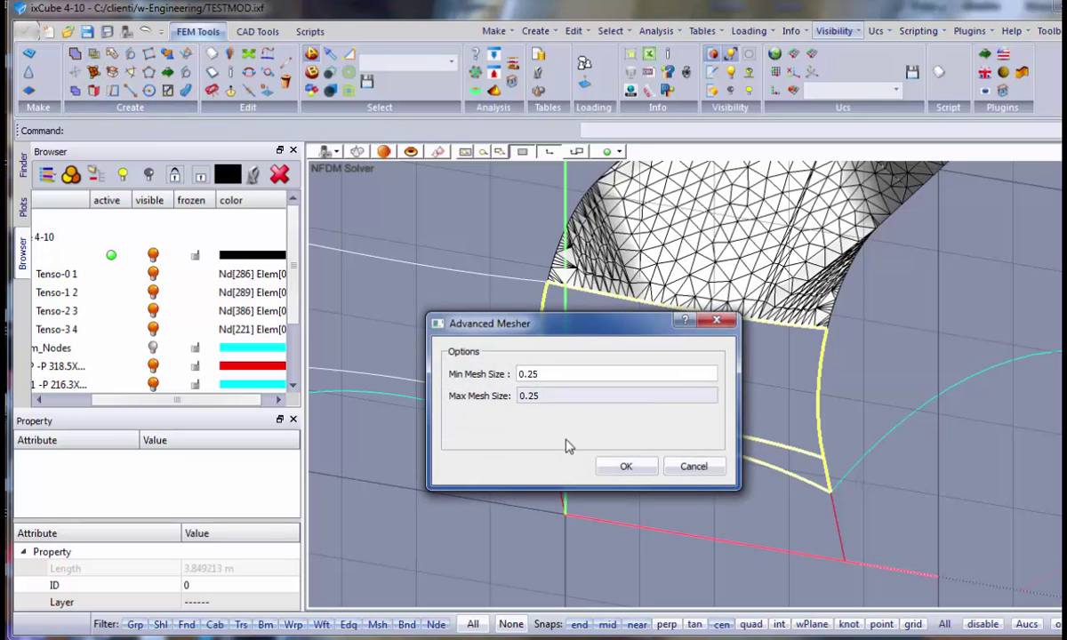
left_click(625, 466)
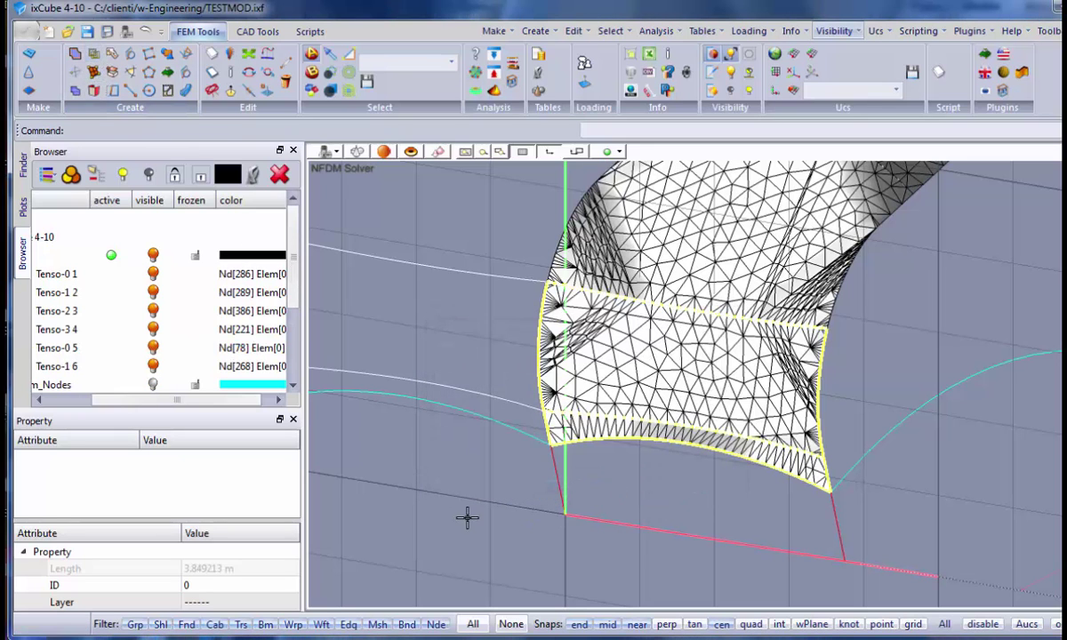
Step: Orbit to an oblique overview of the whole meshed strip and its support curves
middle_click_drag(467, 517, 731, 454)
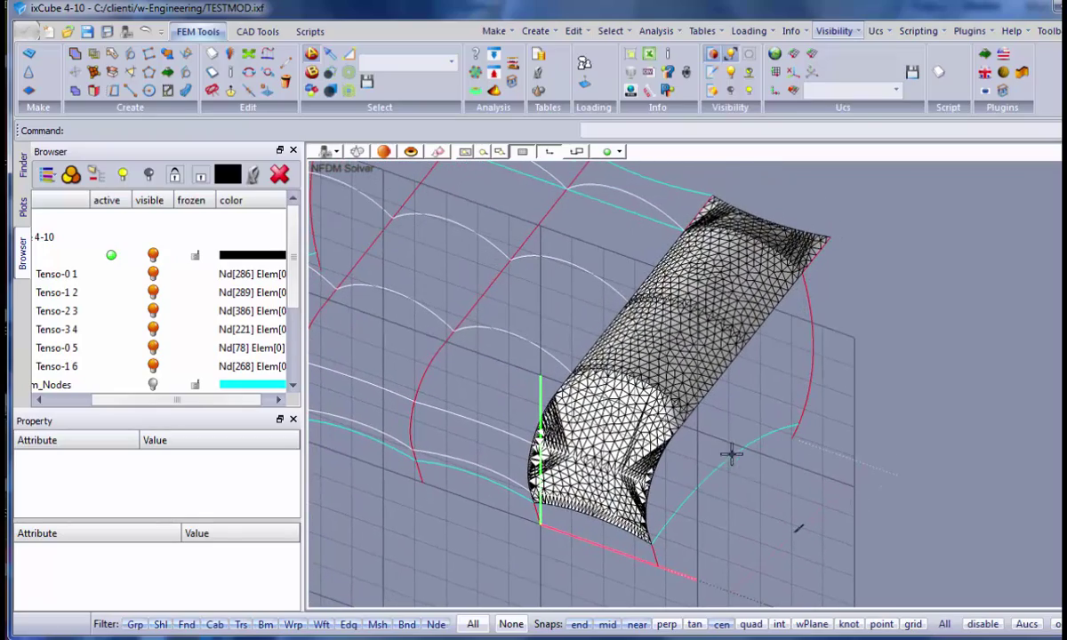
Step: Create All Mesh Boundary edge elements with 30° maximum deviation, giving 450 nodes
left_click(78, 79)
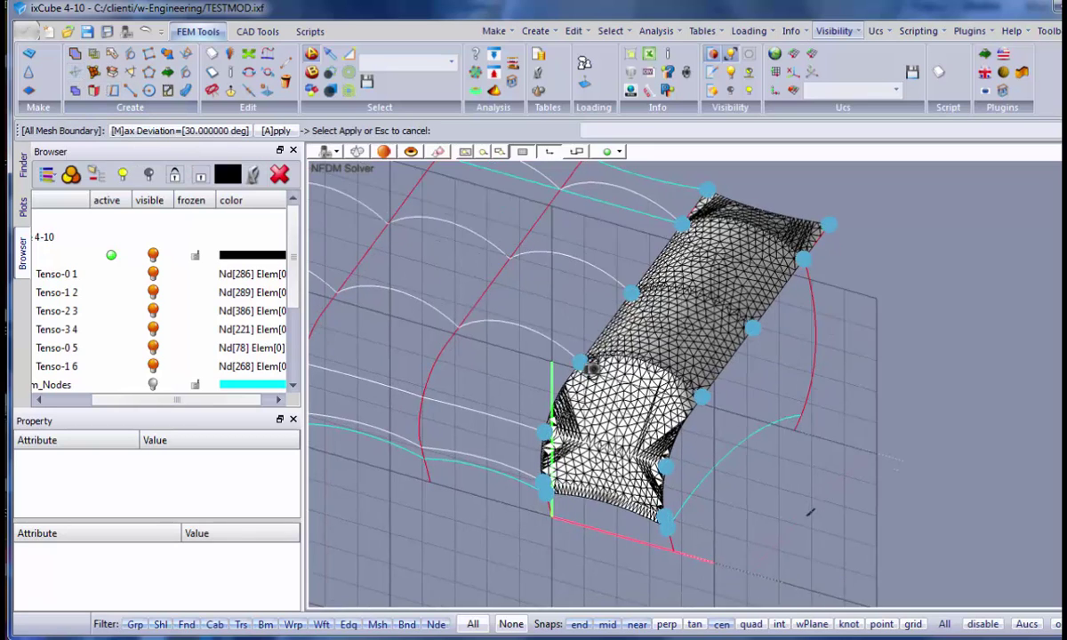
middle_click_drag(591, 367, 565, 369)
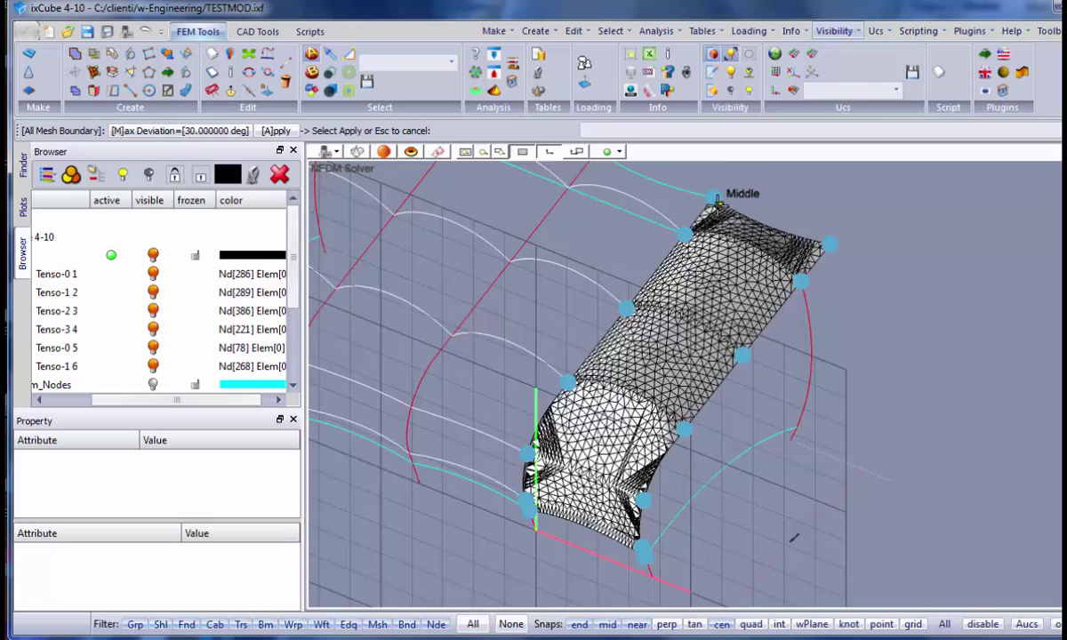
scroll(709, 191, "up", 3)
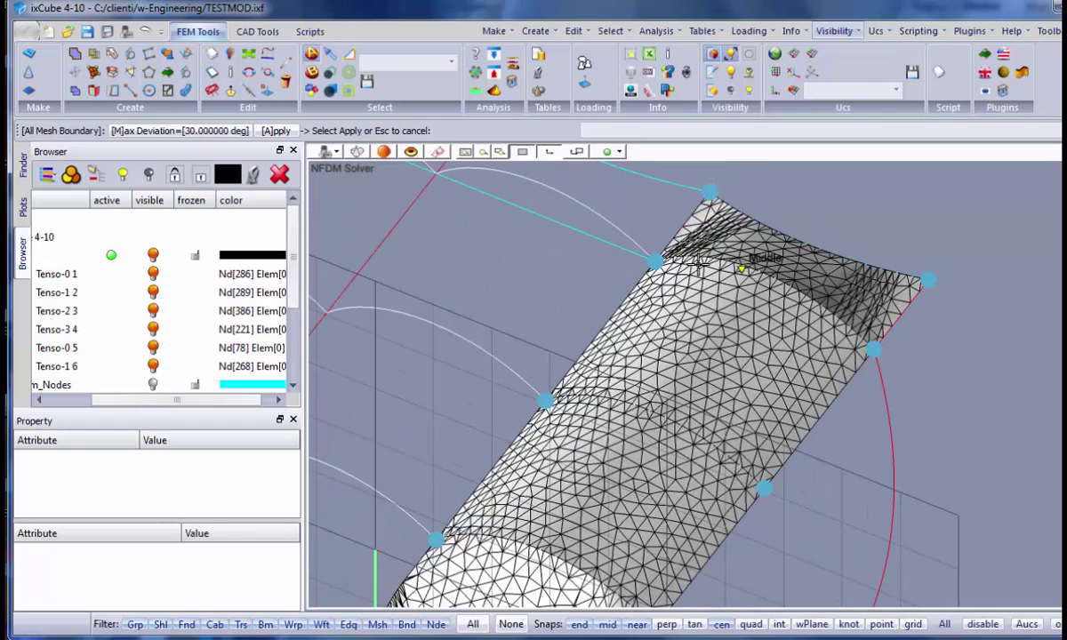
scroll(662, 253, "down", 1)
scroll(768, 435, "down", 2)
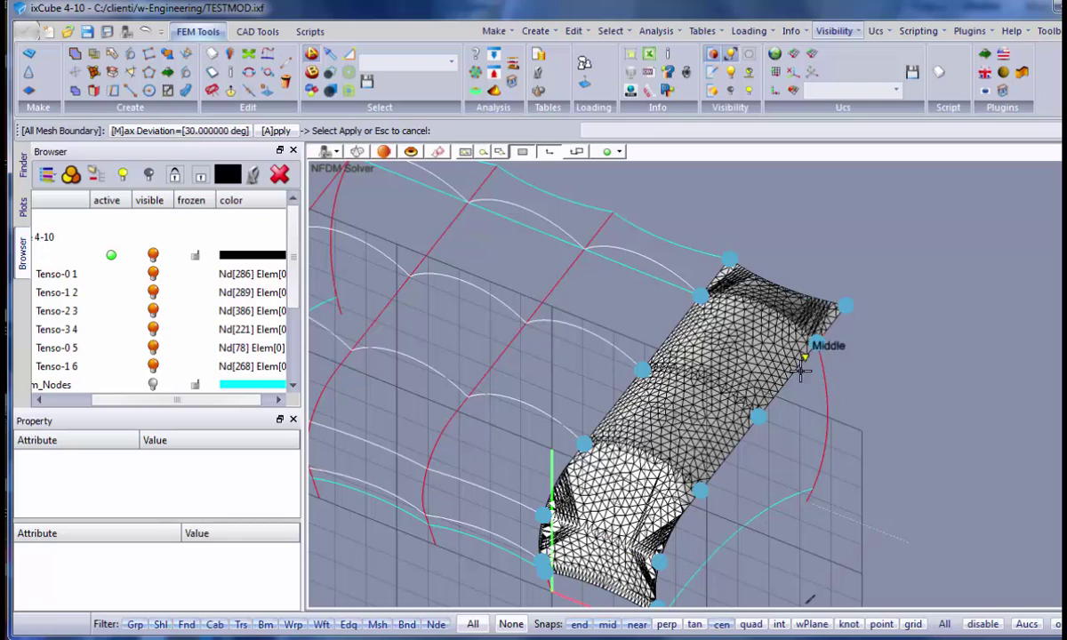
scroll(758, 409, "down", 1)
scroll(445, 242, "up", 1)
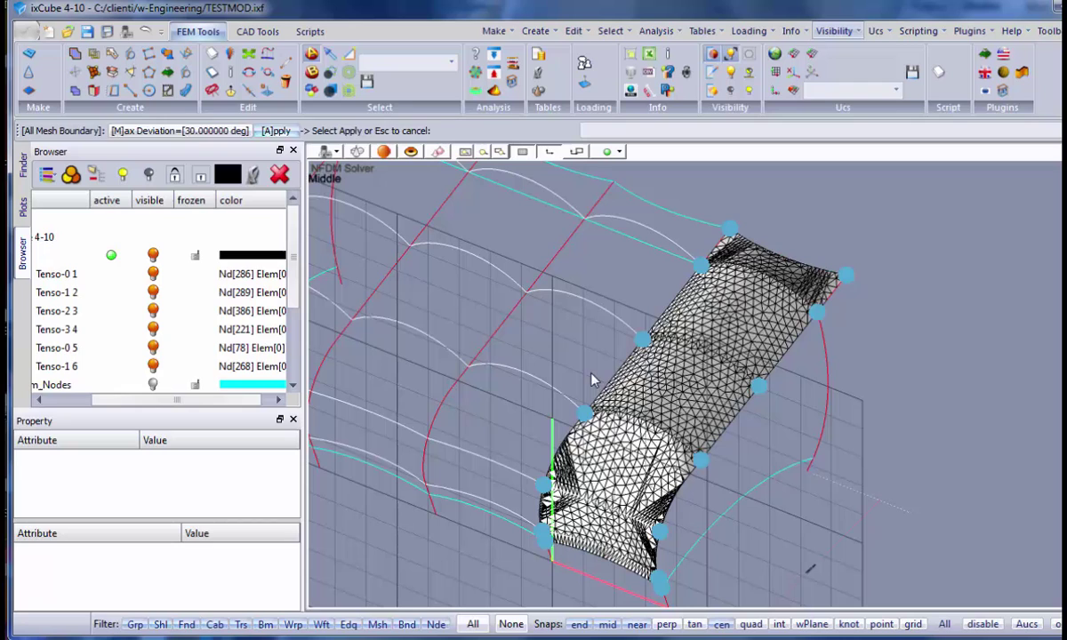
Step: Apply the boundary element creation and select the new Mesh-Ed group in the Browser
key("a")
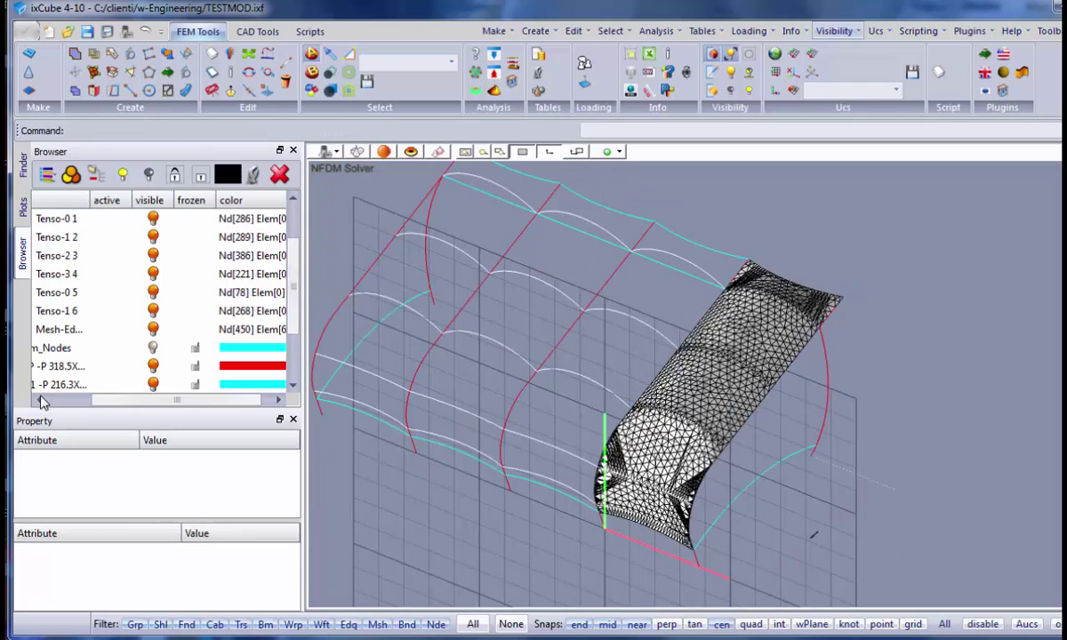
left_click(40, 402)
scroll(120, 313, "down", 1)
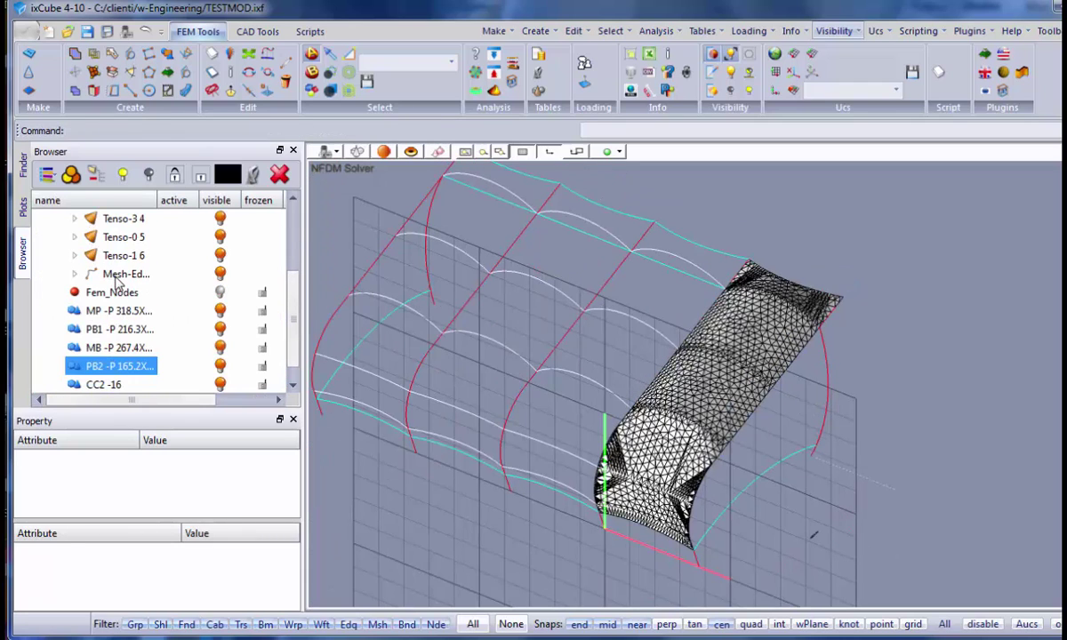
double_click(120, 274)
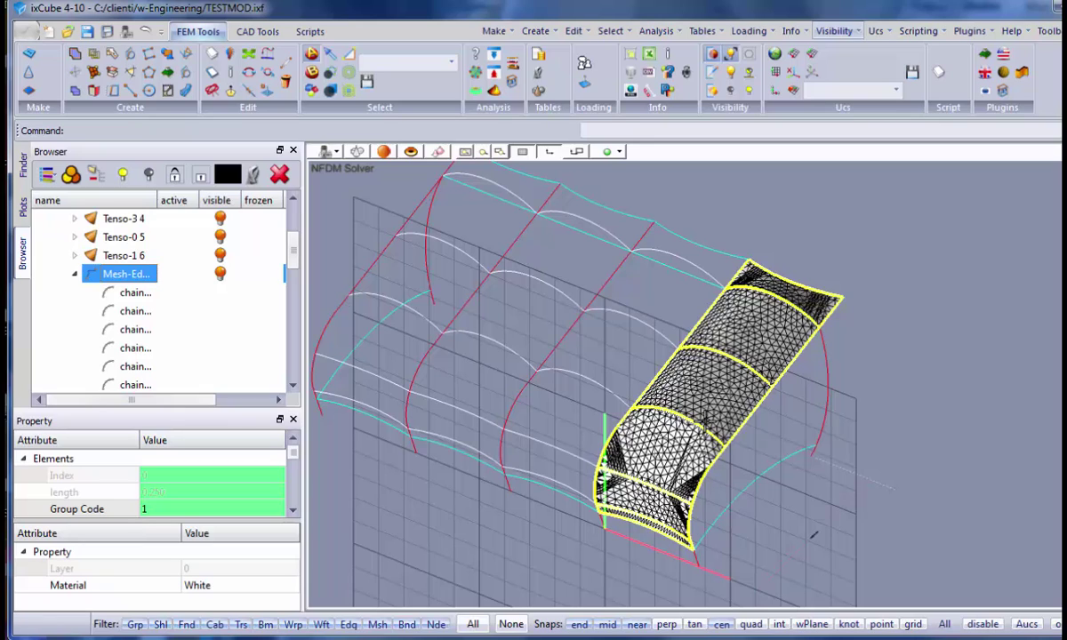
Step: Set the Mesh-Ed elements to Beam type, Fixed deformability, with seed section CHS_88.9x4.8
left_click_drag(212, 408, 217, 285)
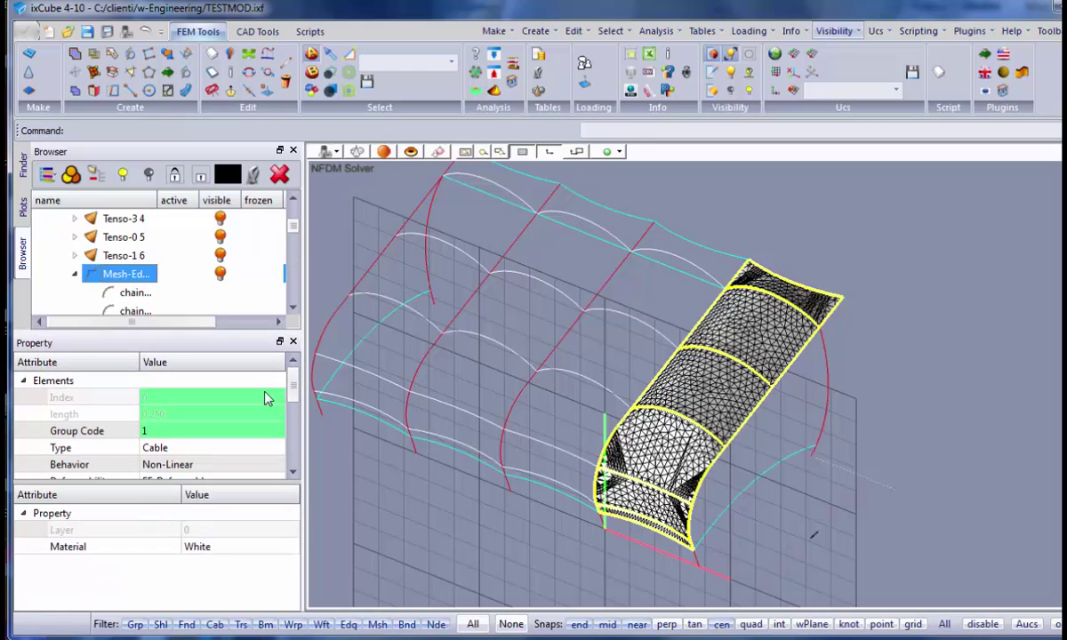
scroll(280, 378, "down", 1)
left_click(178, 399)
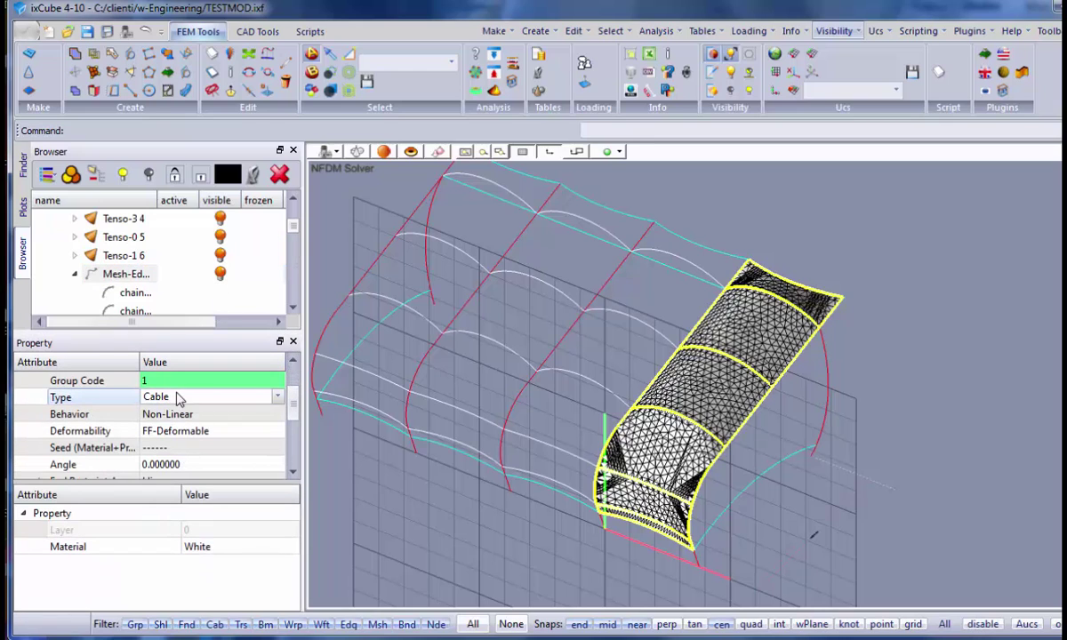
left_click(178, 398)
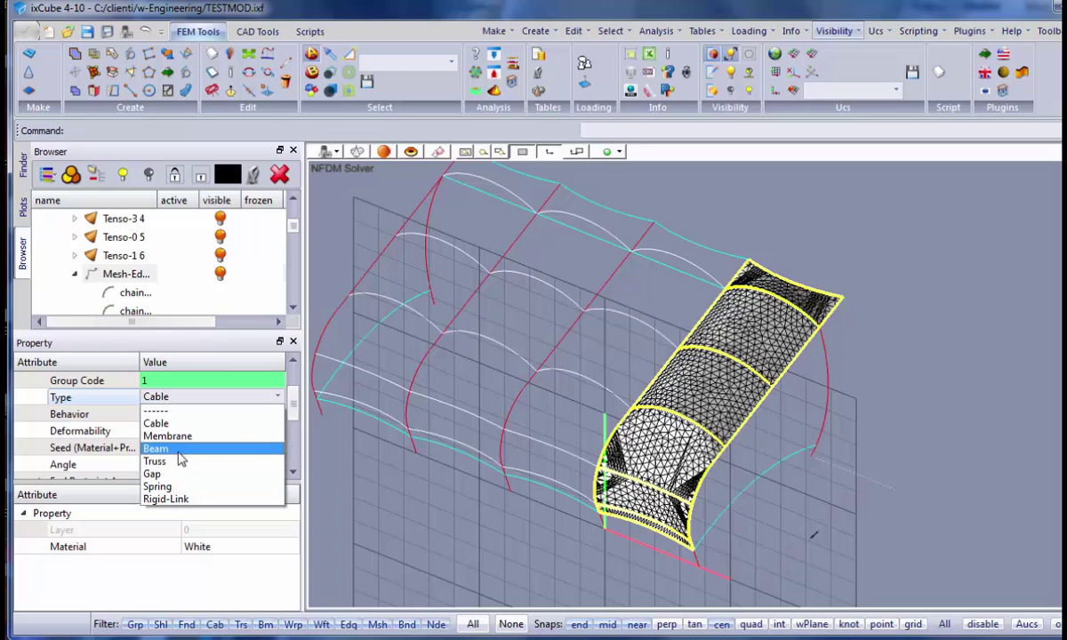
left_click(179, 450)
left_click(173, 432)
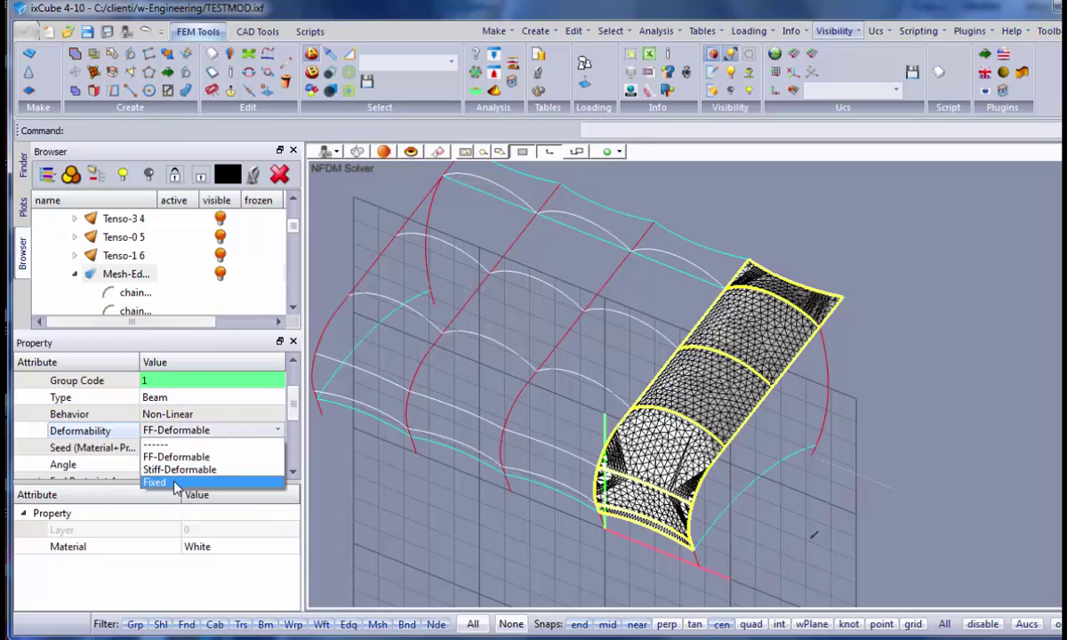
left_click(174, 473)
left_click(175, 449)
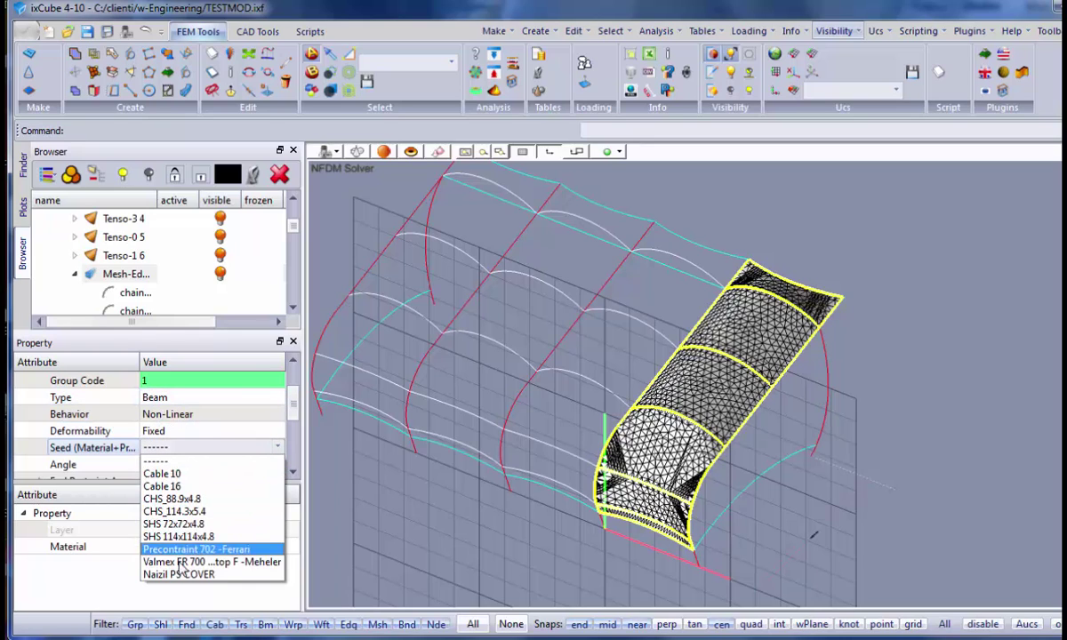
left_click(173, 487)
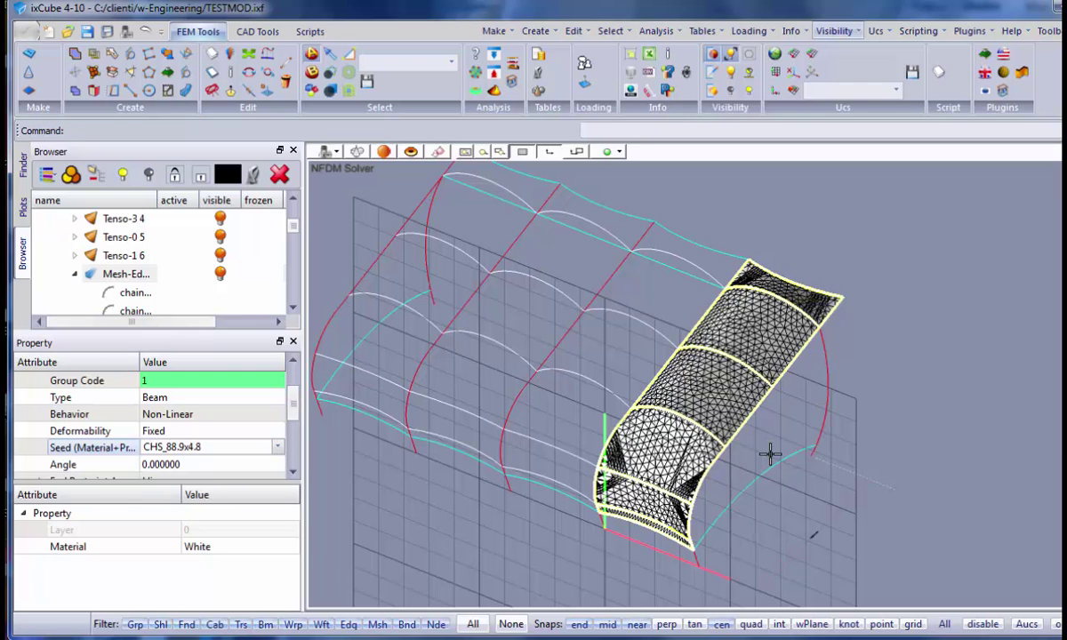
Step: Zoom and pan to inspect the CHS_88.9x4.8 edge beams, then deselect everything
scroll(766, 267, "up", 5)
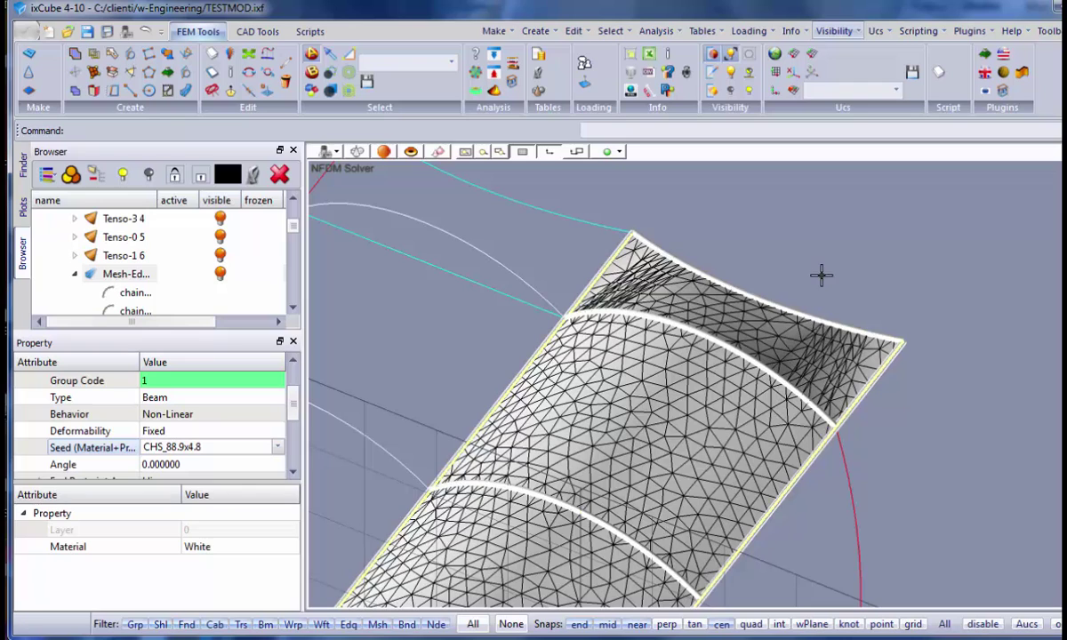
scroll(821, 274, "down", 5)
scroll(760, 336, "down", 2)
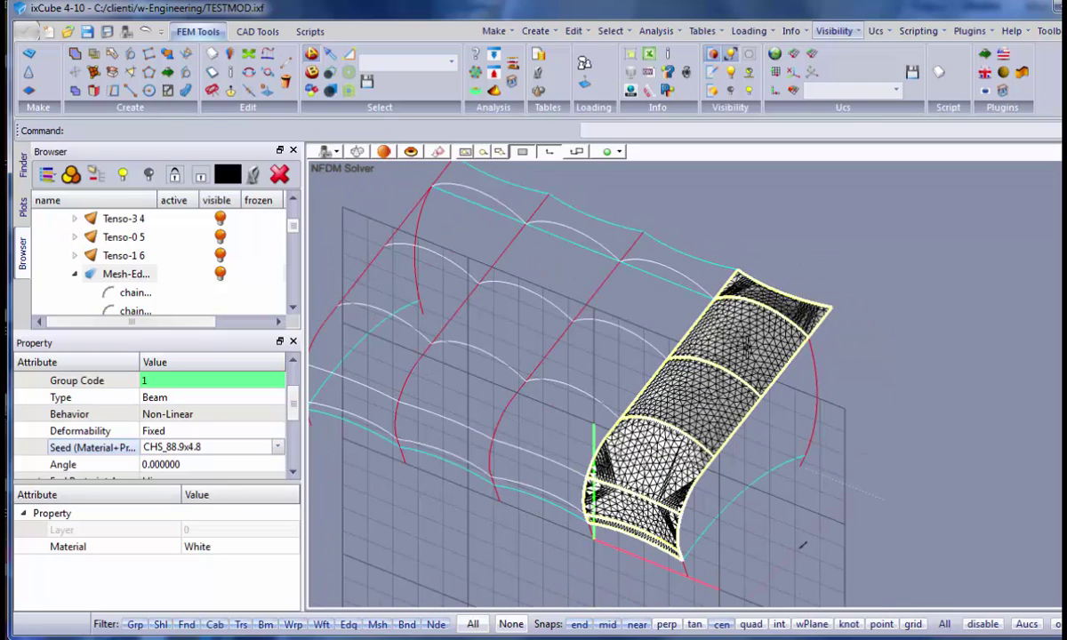
middle_click_drag(709, 383, 659, 335)
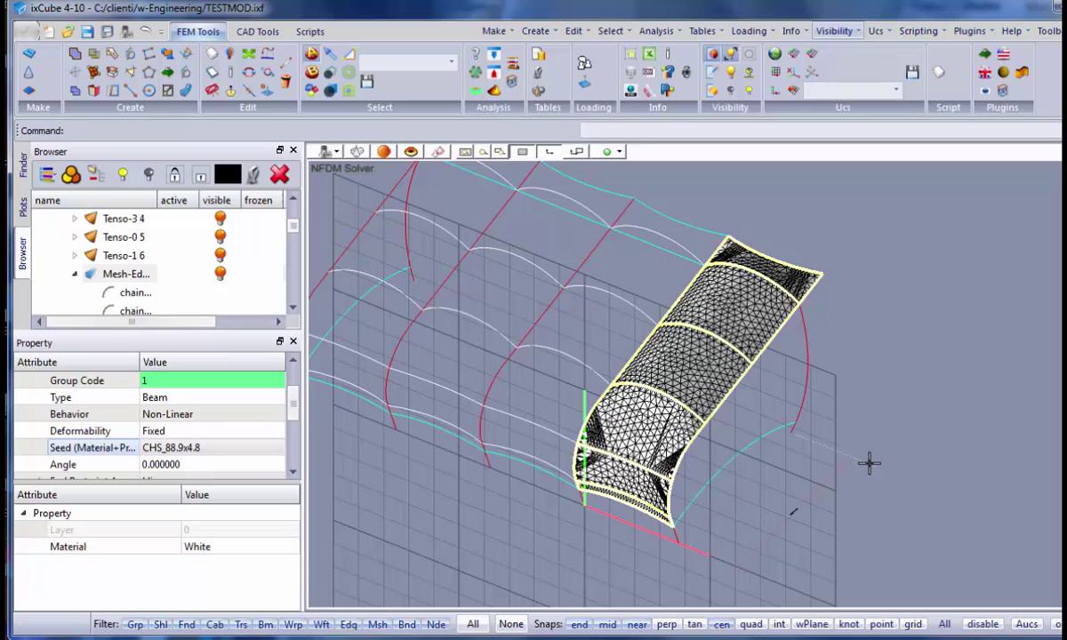
left_click(835, 487)
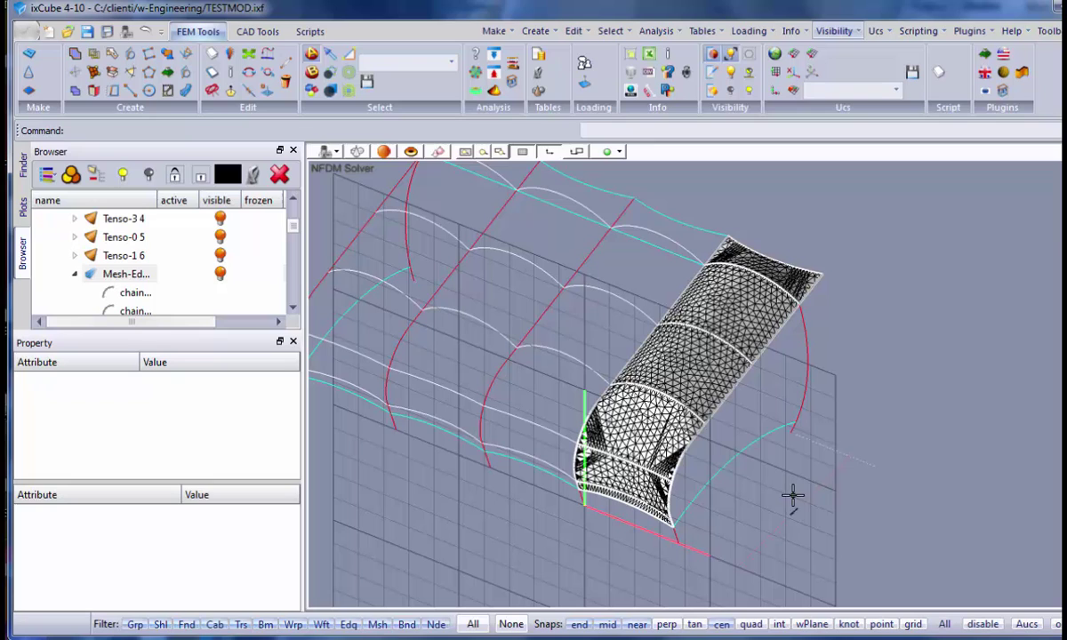
left_click(28, 35)
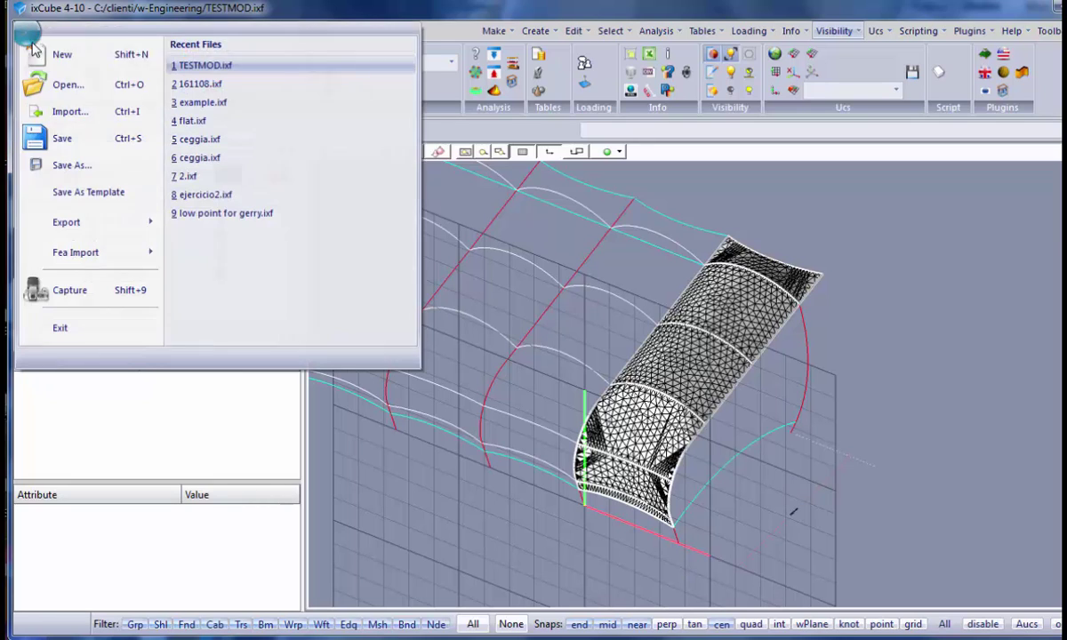
left_click(62, 138)
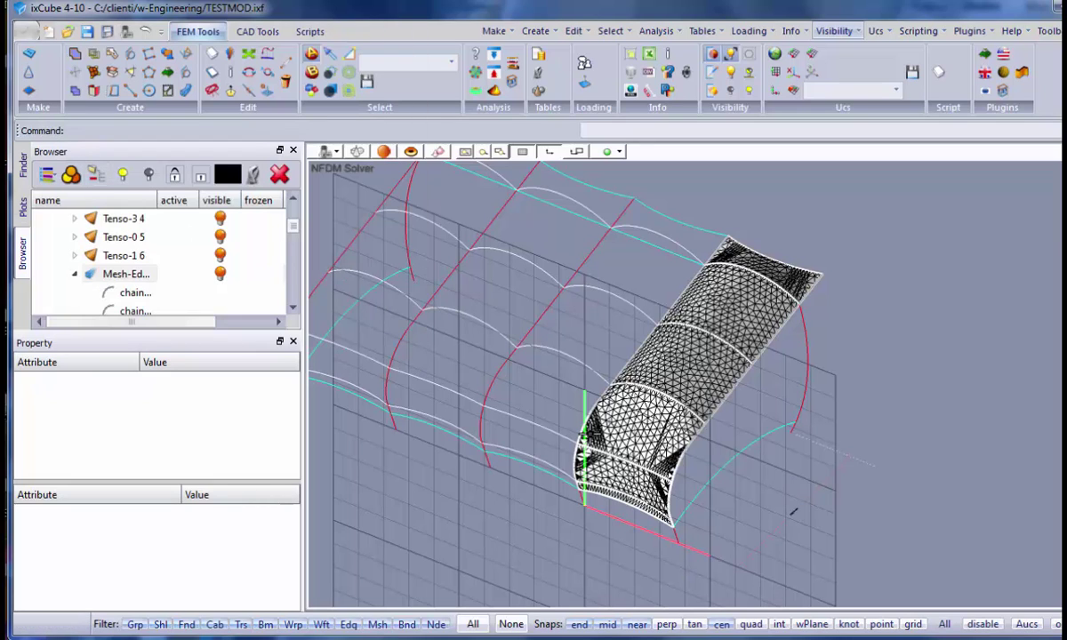
mouse_move(529, 453)
middle_mouse_down()
mouse_move(595, 418)
mouse_move(534, 459)
middle_mouse_up()
scroll(559, 462, "up", 5)
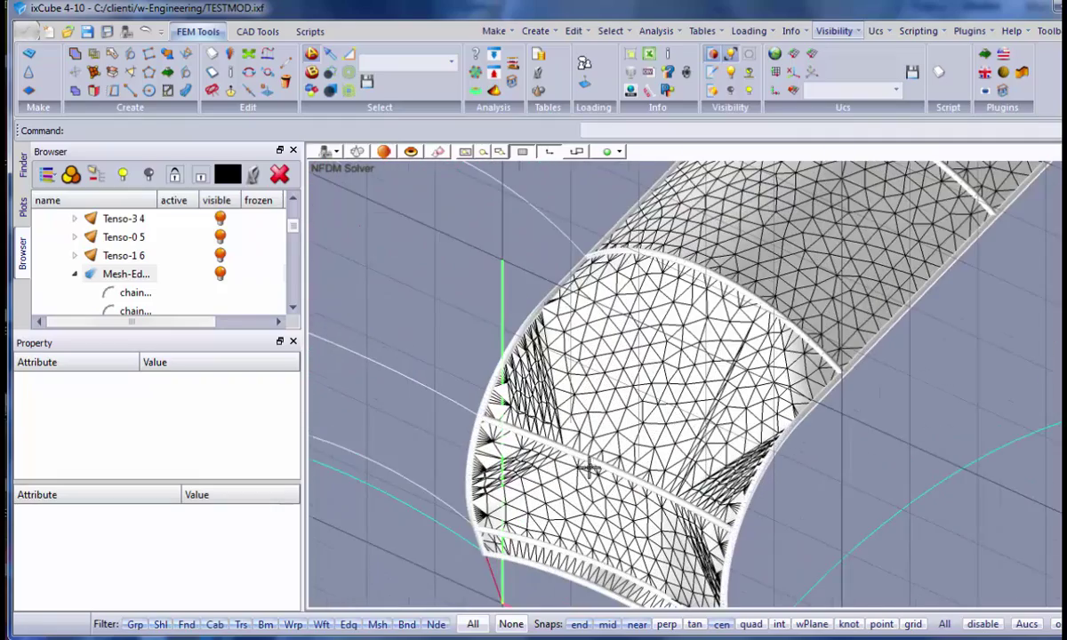
scroll(588, 465, "down", 6)
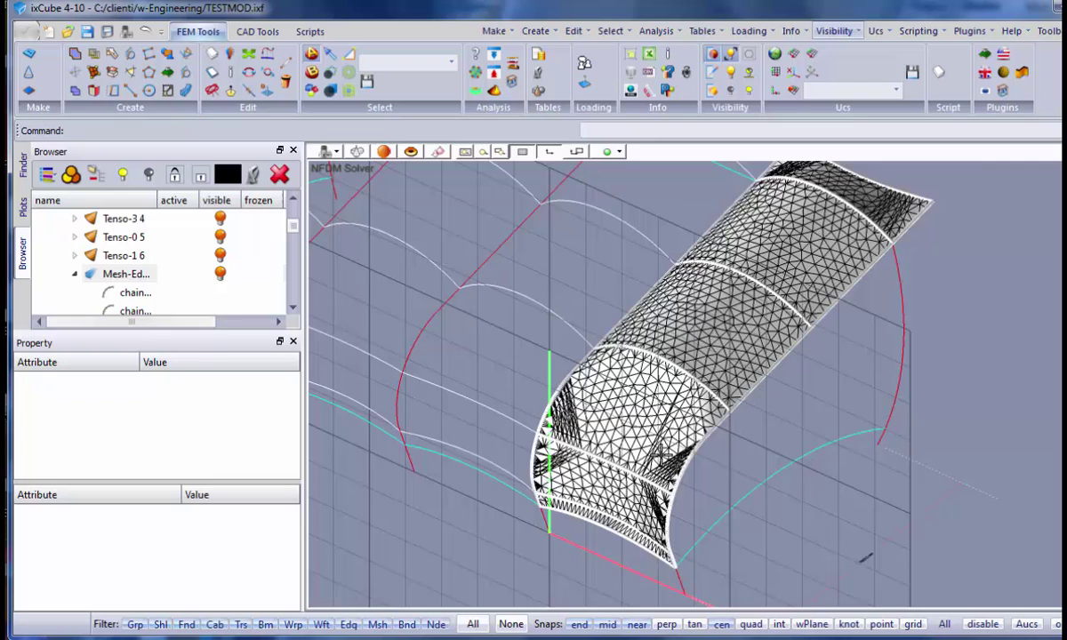
scroll(705, 269, "up", 1)
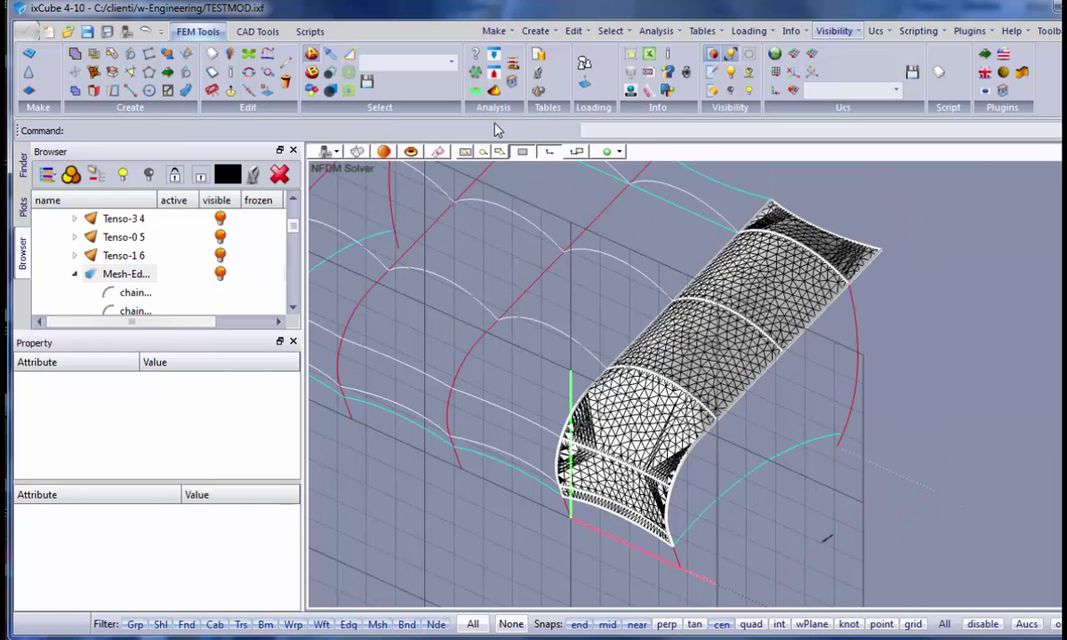
Step: Run NFDM form-finding with 1 outer loop and precision 0.000001
left_click(474, 78)
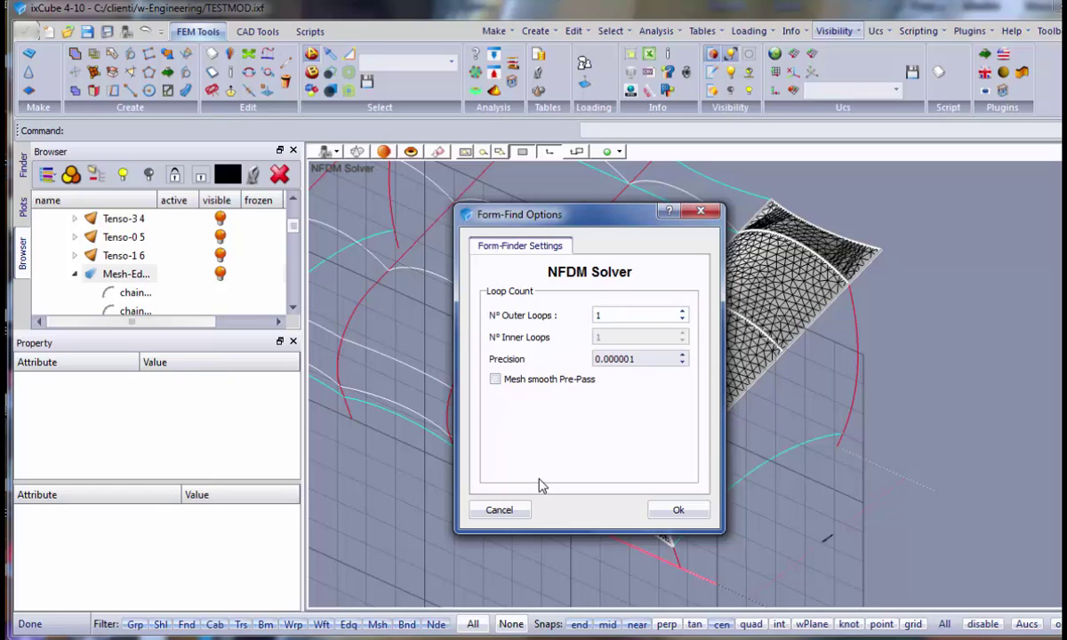
left_click_drag(593, 222, 371, 207)
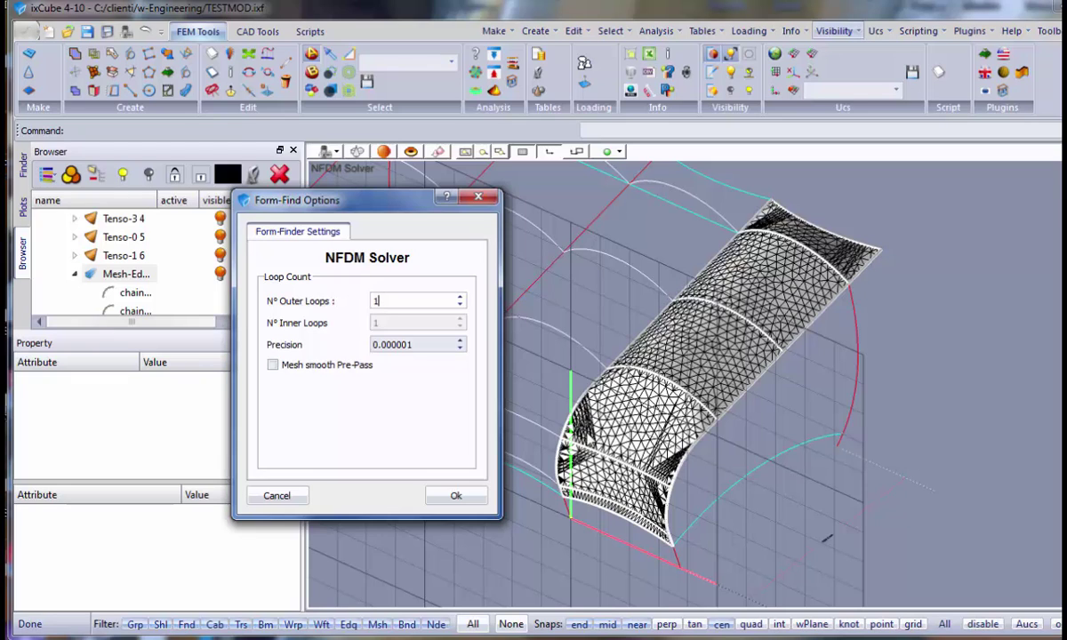
left_click(455, 495)
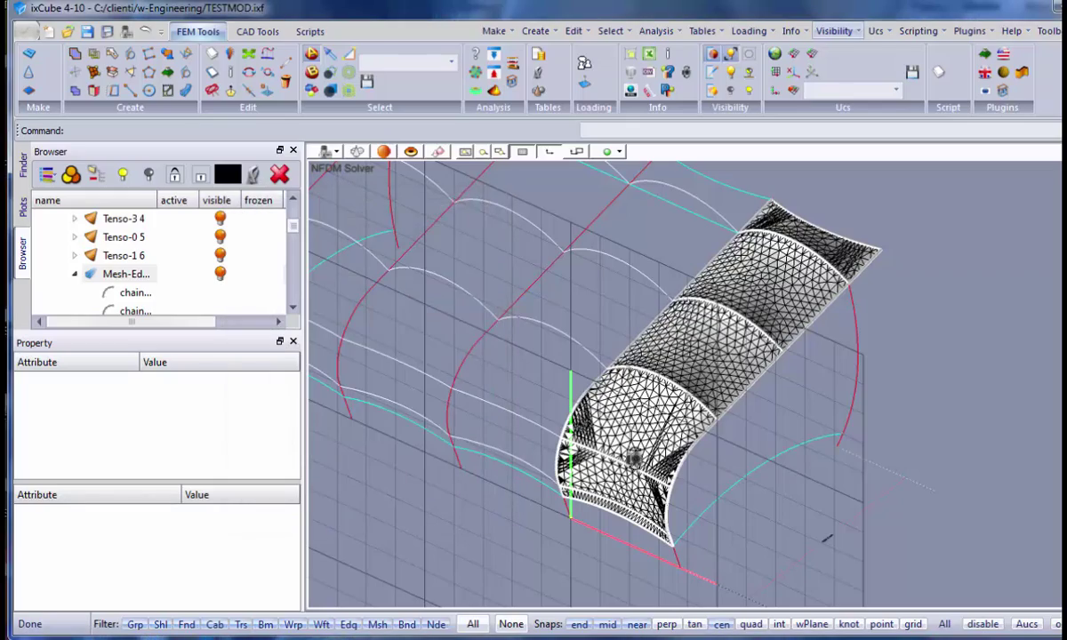
Step: Orbit and zoom around the form-found membrane to inspect the mesh
middle_click_drag(593, 423, 583, 434)
scroll(756, 271, "up", 5)
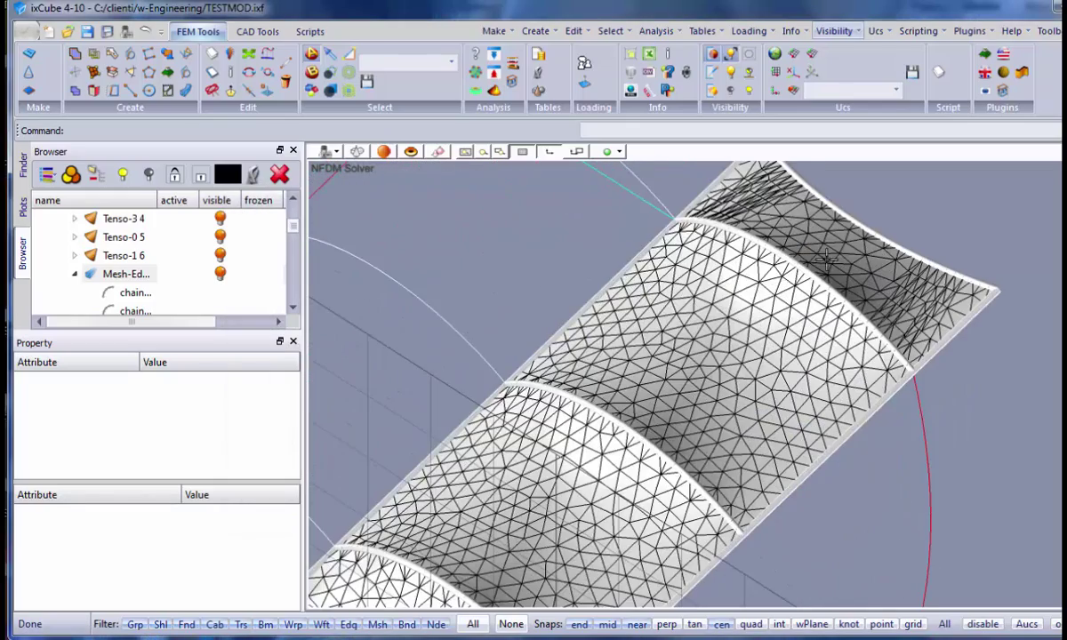
scroll(775, 266, "down", 5)
middle_click_drag(755, 497, 513, 463)
scroll(513, 464, "up", 5)
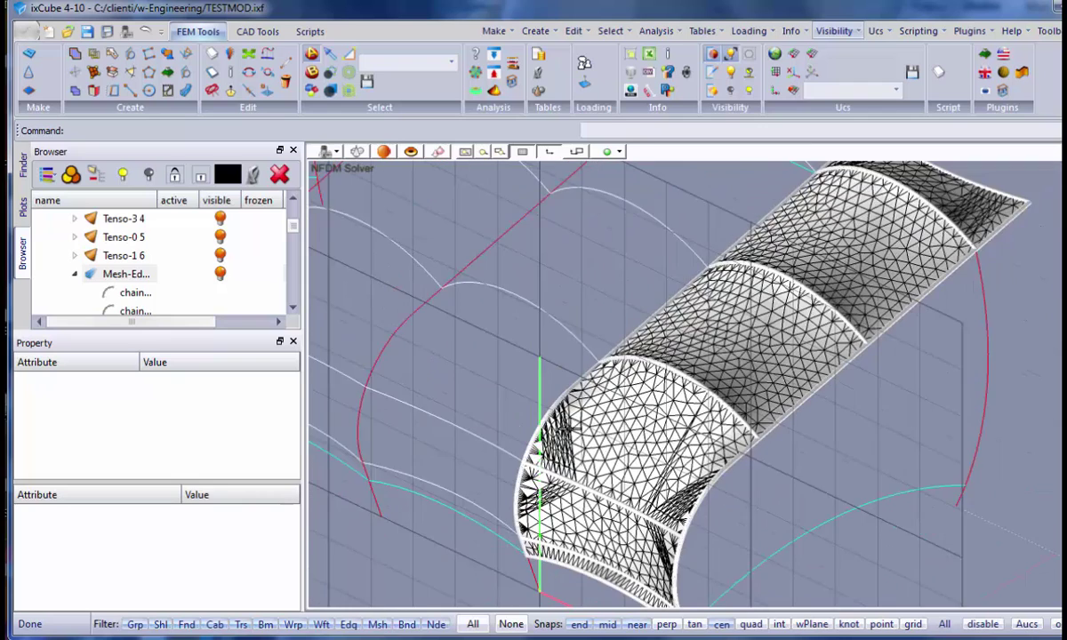
scroll(513, 435, "down", 5)
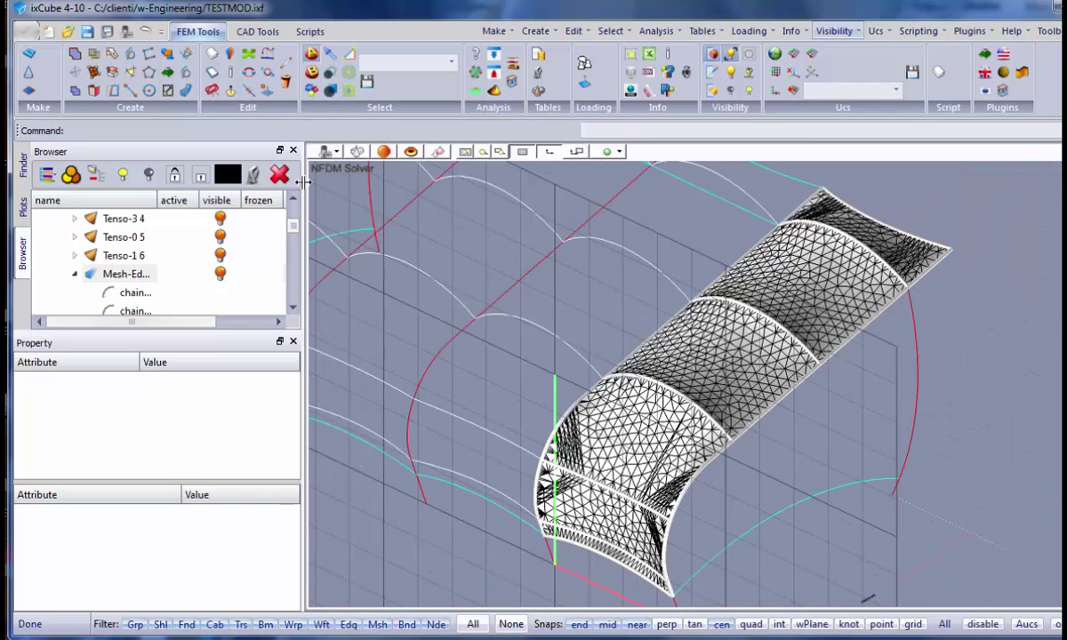
Step: Re-mesh the membrane, accepting load loss, with minimum and maximum mesh size 0.25
left_click(93, 72)
left_click(606, 379)
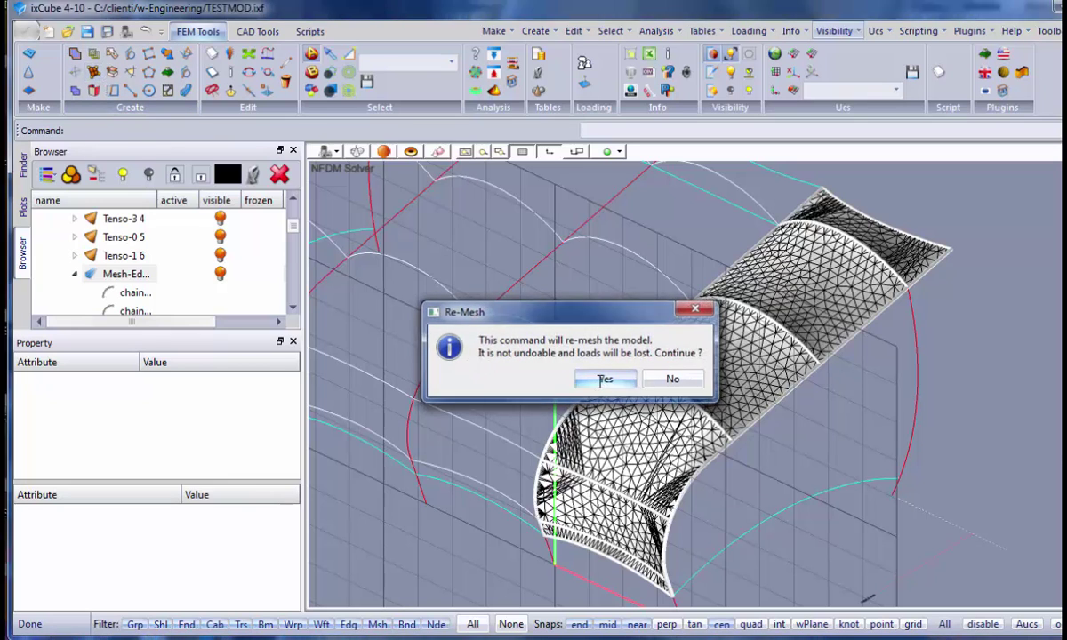
left_click_drag(565, 333, 379, 212)
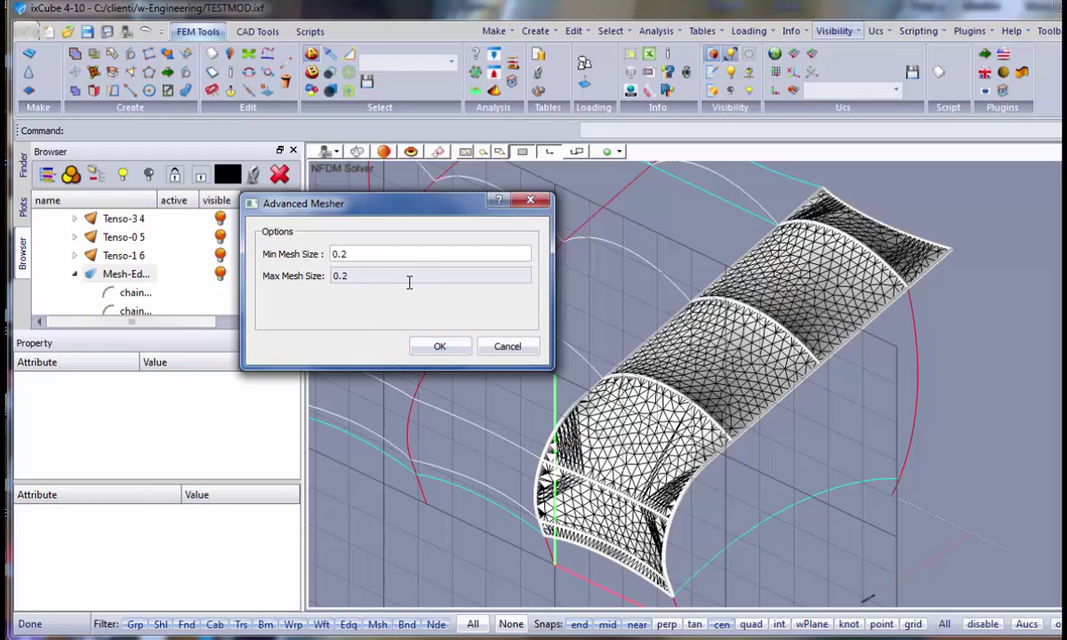
type("5")
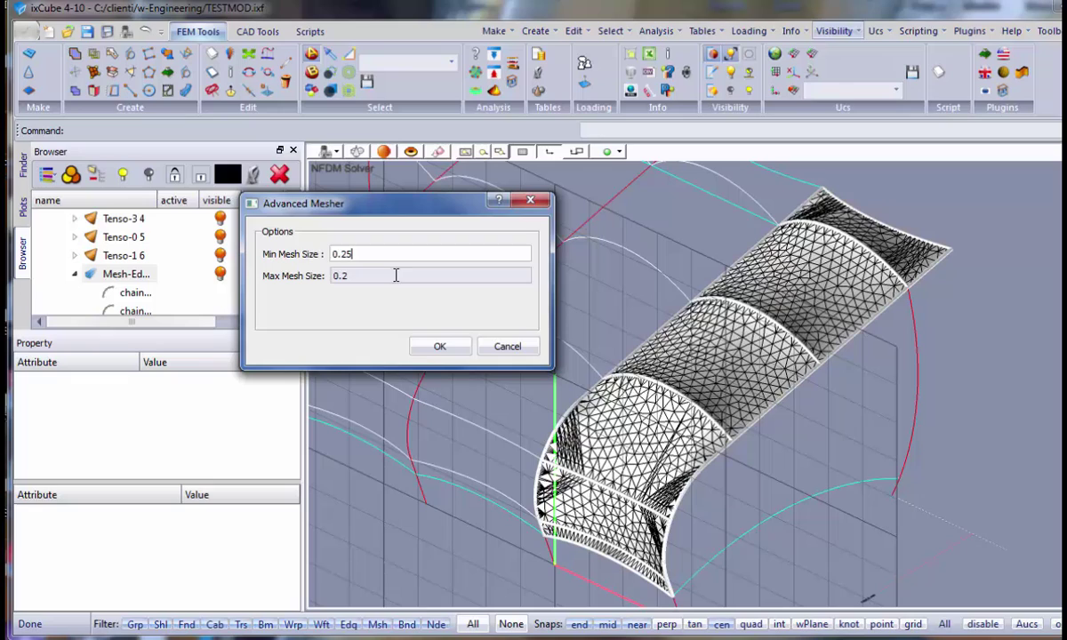
left_click(386, 275)
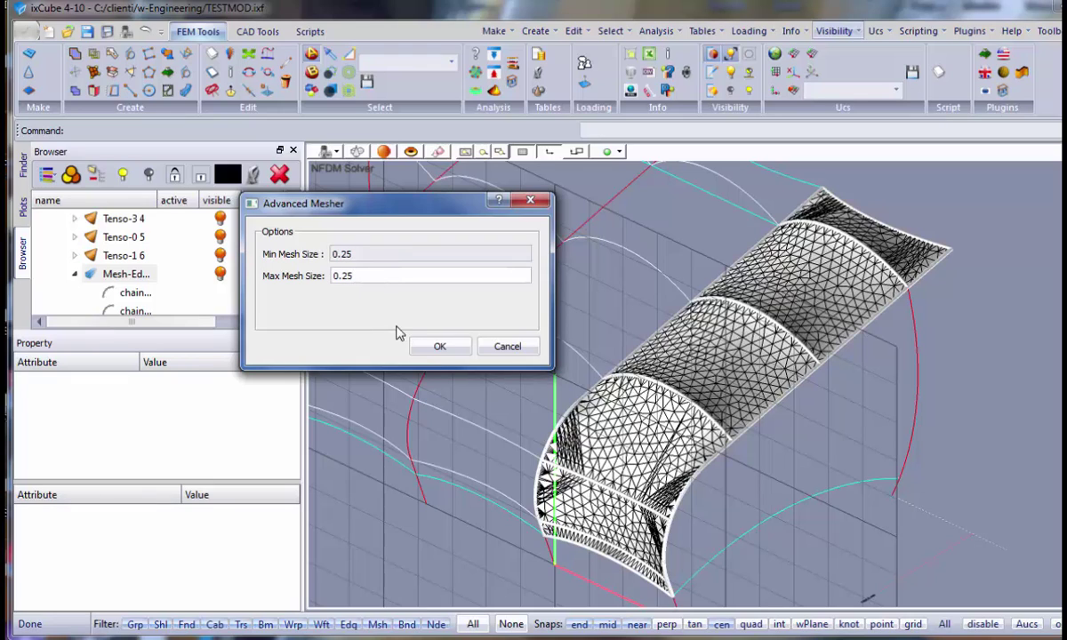
left_click(434, 346)
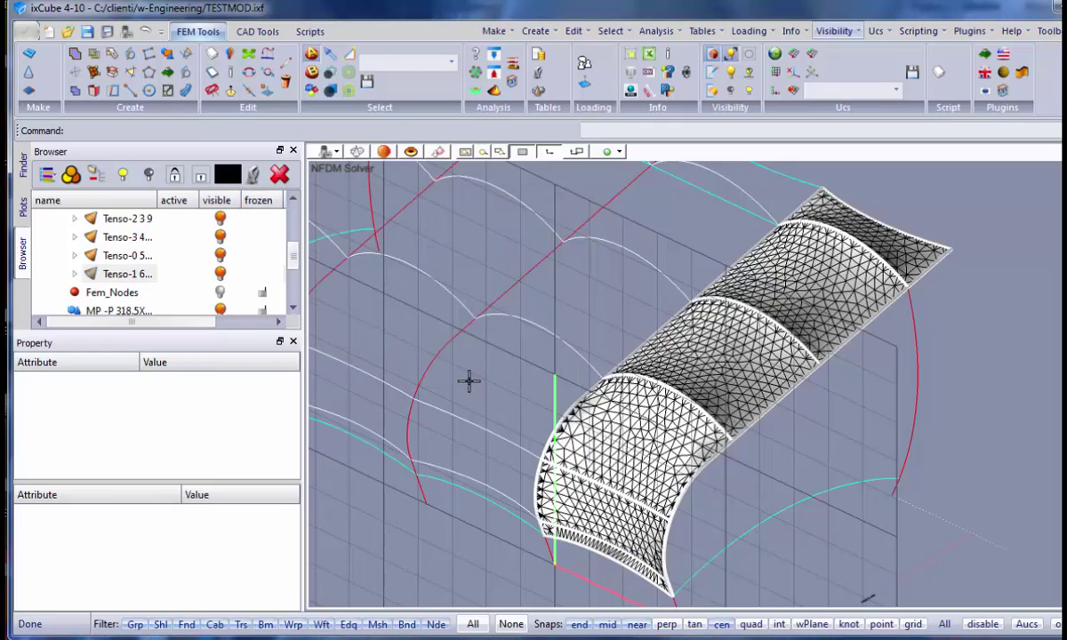
middle_click_drag(594, 449, 566, 417)
scroll(565, 382, "up", 3)
scroll(702, 391, "down", 3)
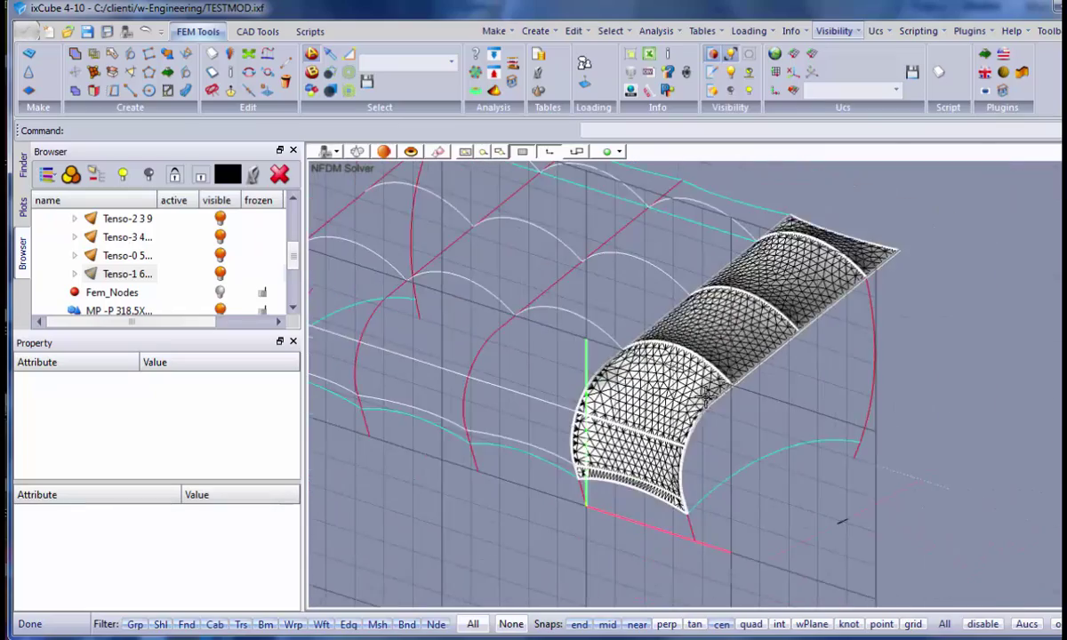
middle_click_drag(706, 393, 664, 389)
scroll(771, 417, "up", 3)
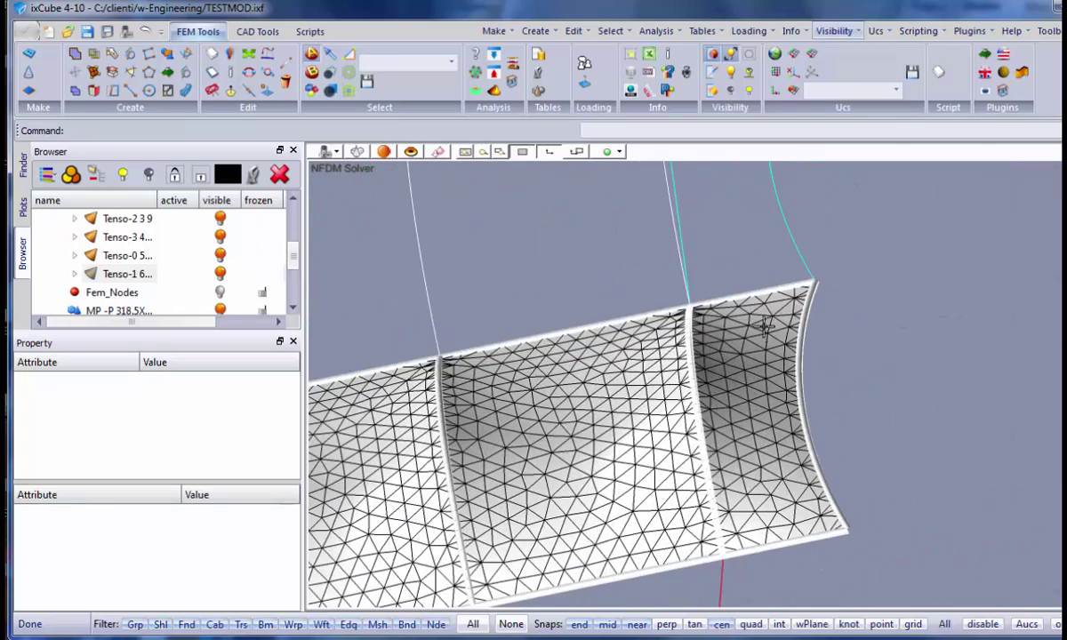
scroll(763, 325, "down", 2)
middle_click_drag(762, 325, 781, 351)
scroll(627, 418, "up", 5)
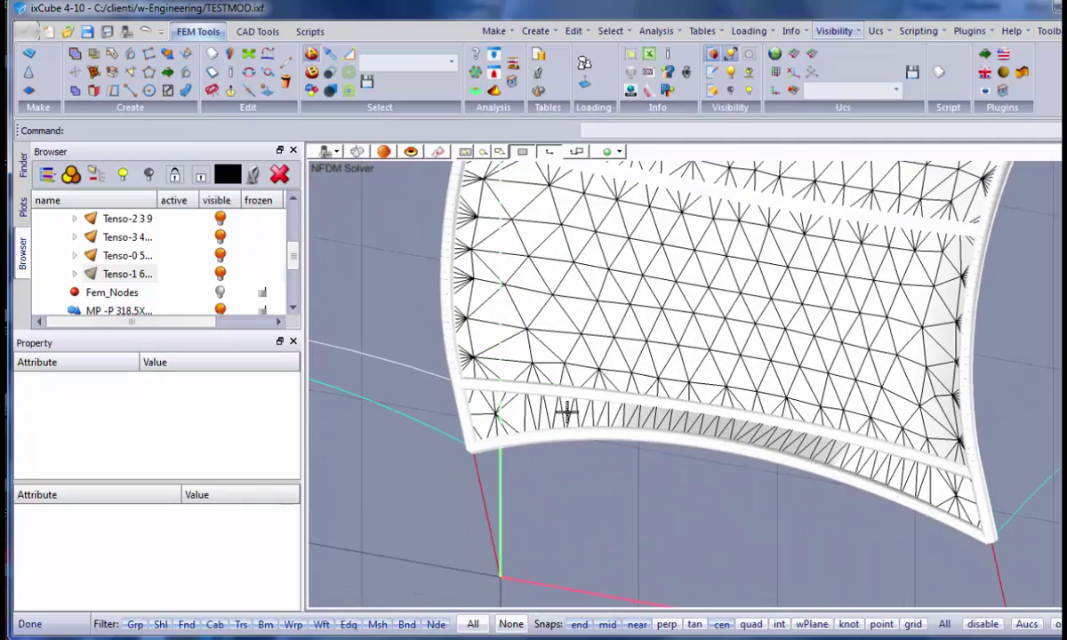
scroll(605, 439, "down", 4)
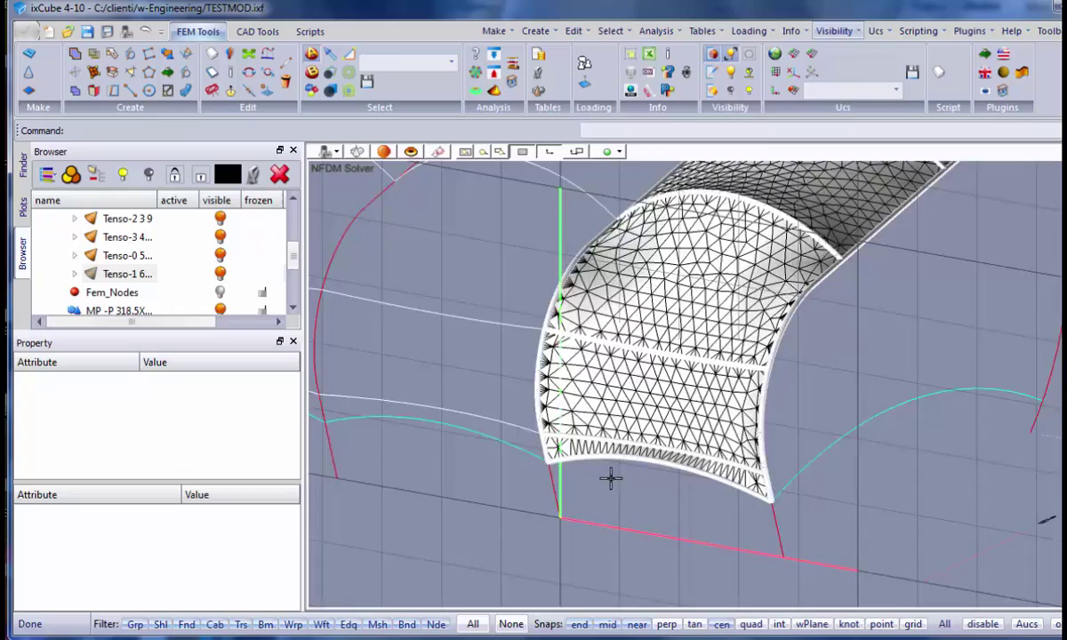
middle_click_drag(609, 479, 793, 578)
middle_click_drag(606, 437, 502, 341)
middle_click_drag(512, 276, 779, 216)
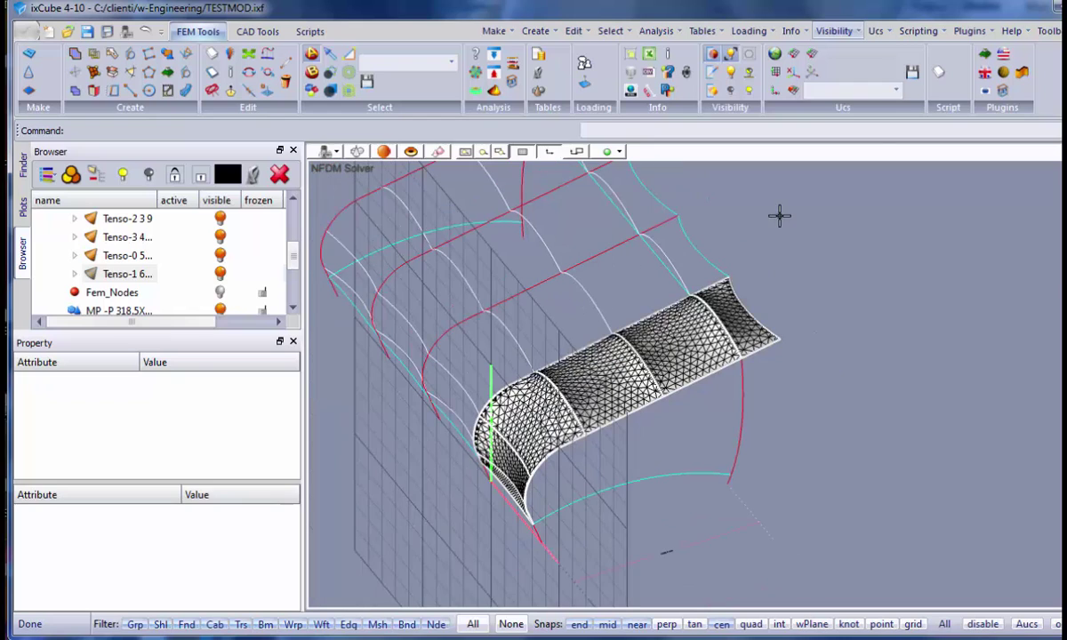
Step: Reset to the World UCS and view the model from the Top
left_click(875, 31)
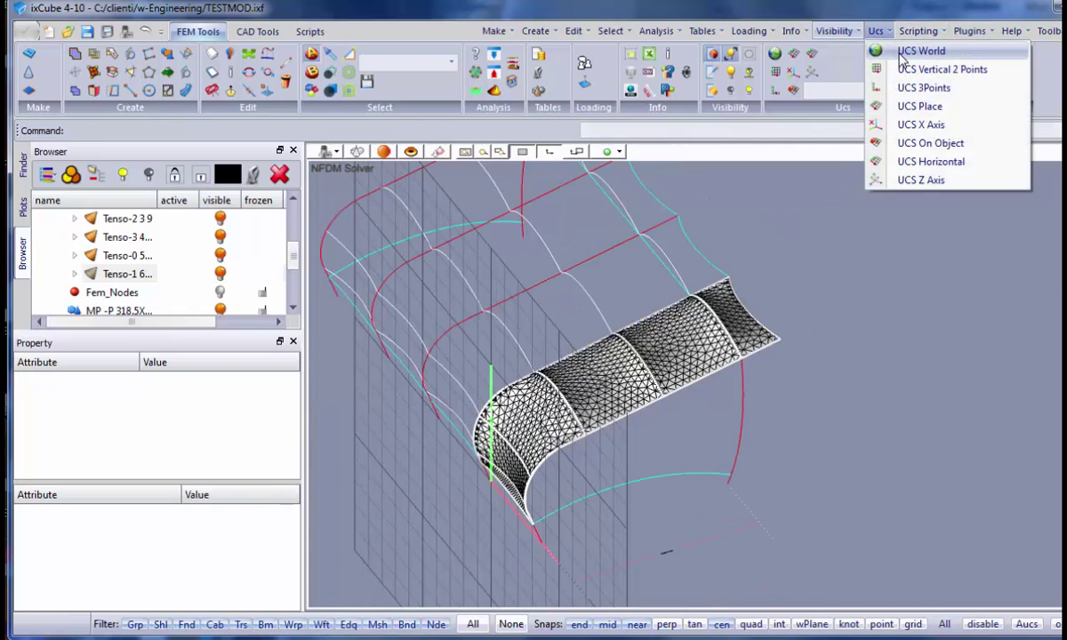
left_click(916, 50)
left_click(331, 152)
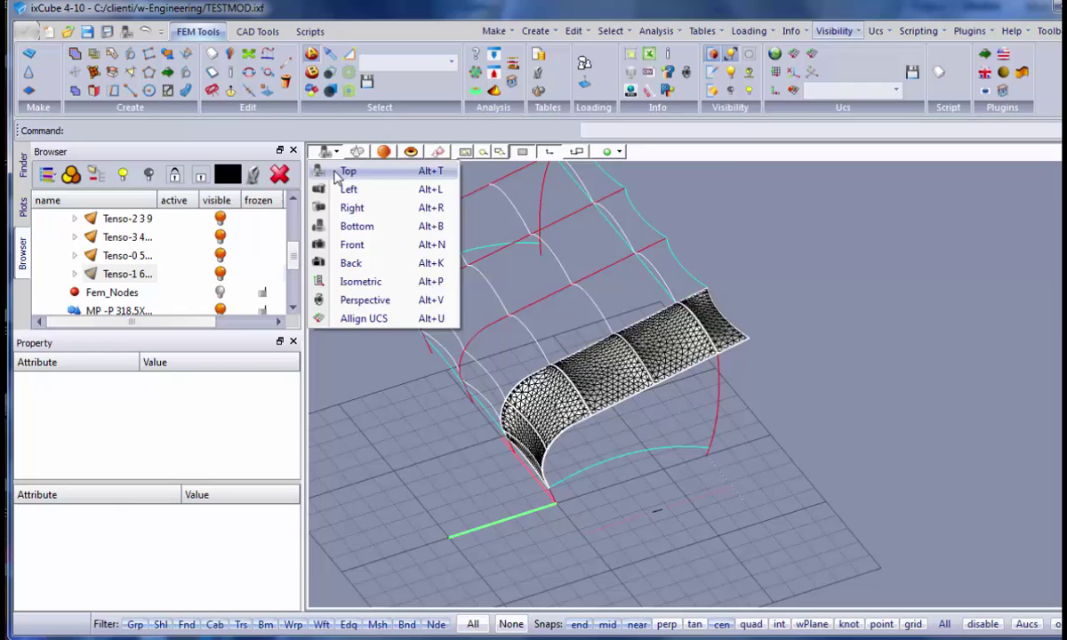
left_click(352, 171)
Step: Enlarge the Browser pane and expand Tenso-0 1 7 to show its Tri-Mesh
scroll(483, 356, "up", 3)
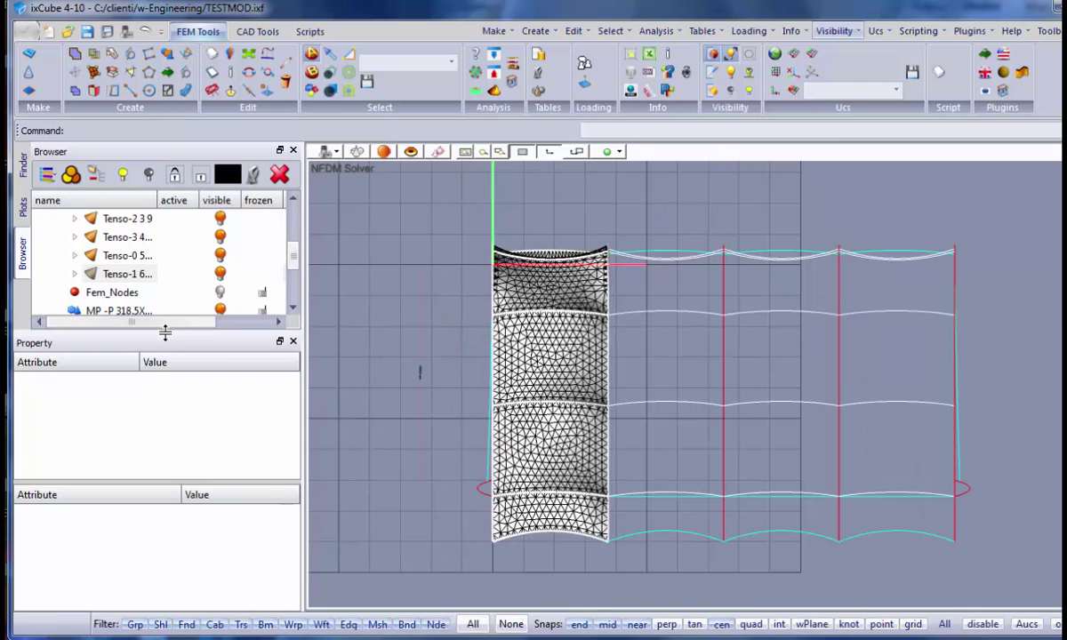
left_click_drag(165, 331, 163, 425)
scroll(164, 357, "up", 2)
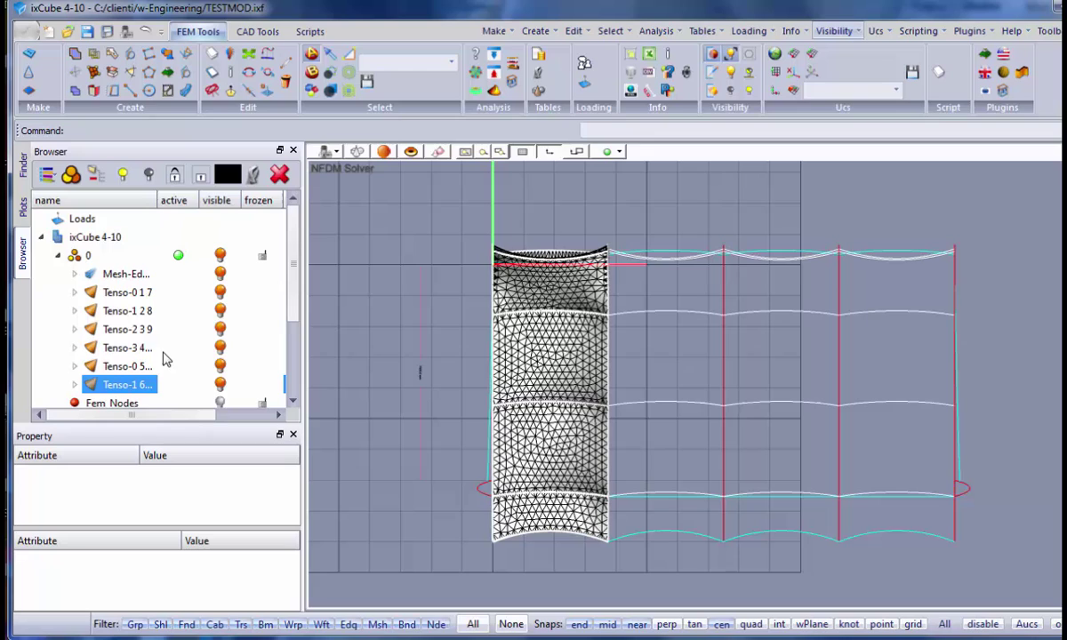
left_click(75, 293)
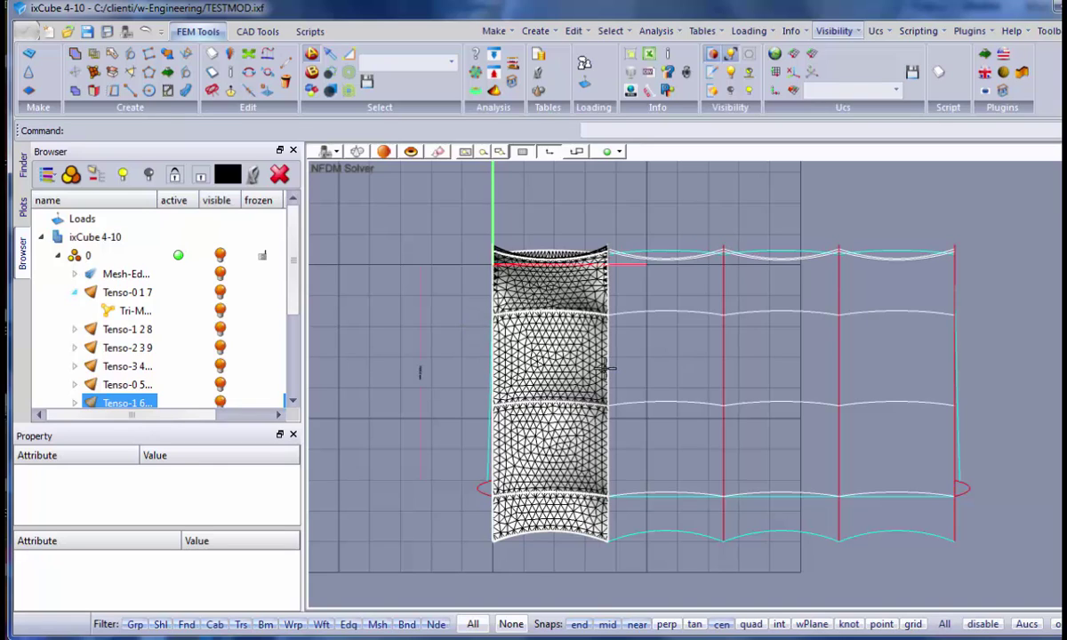
Step: Set X-Z warp-plane warp-weft orientation on the Tenso-0 1 7 and Tenso-1 2 8 Tri-Meshes
left_click(133, 311)
right_click(135, 311)
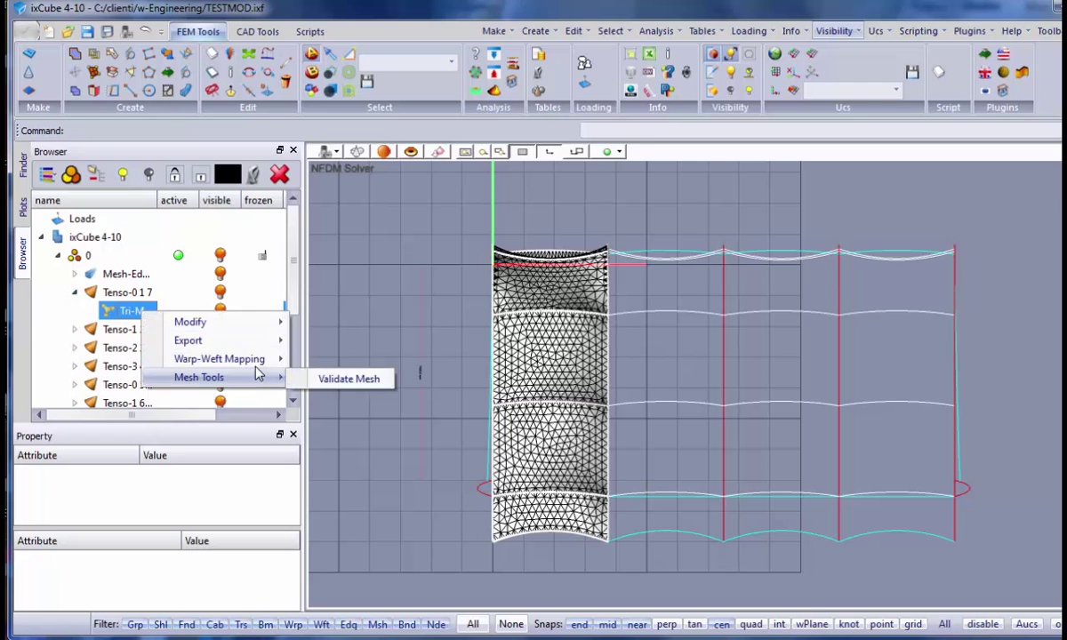
mouse_move(267, 359)
left_click(335, 361)
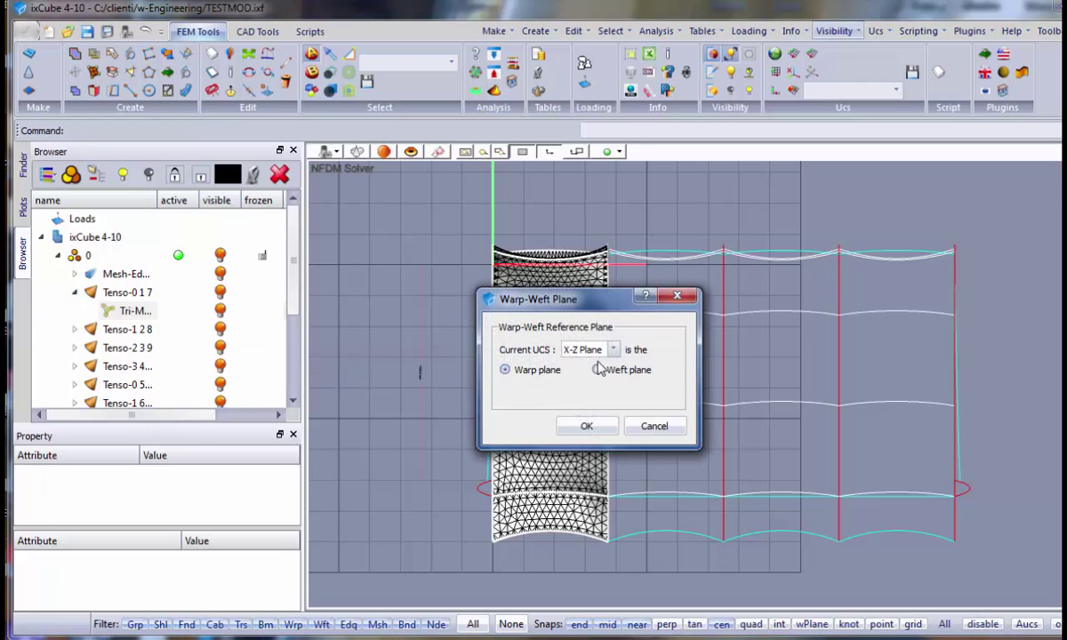
left_click(583, 425)
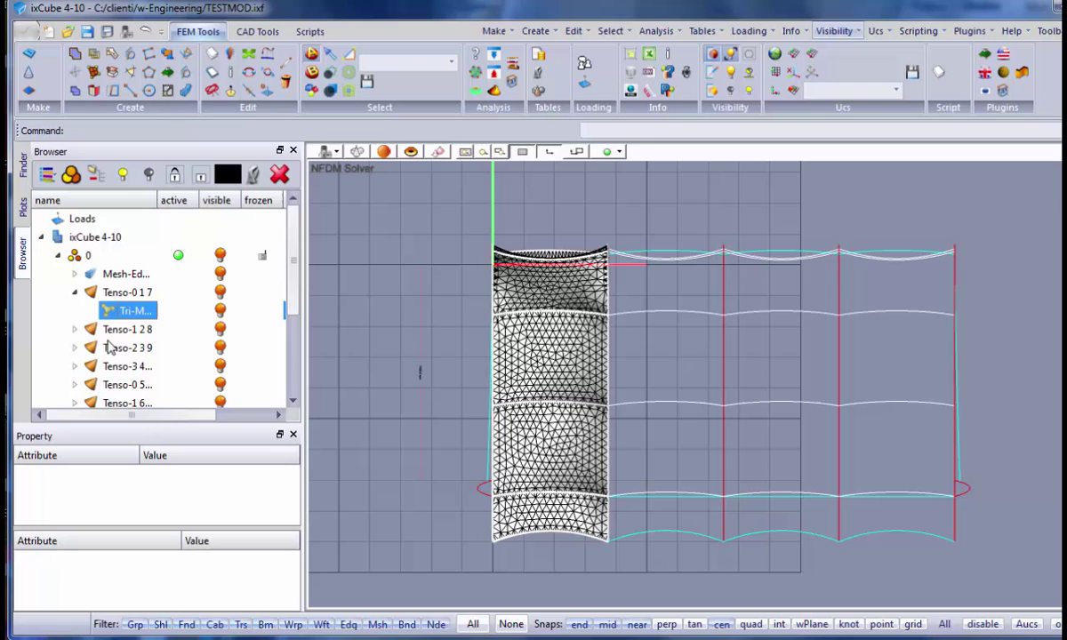
left_click(75, 329)
left_click(131, 348)
right_click(132, 347)
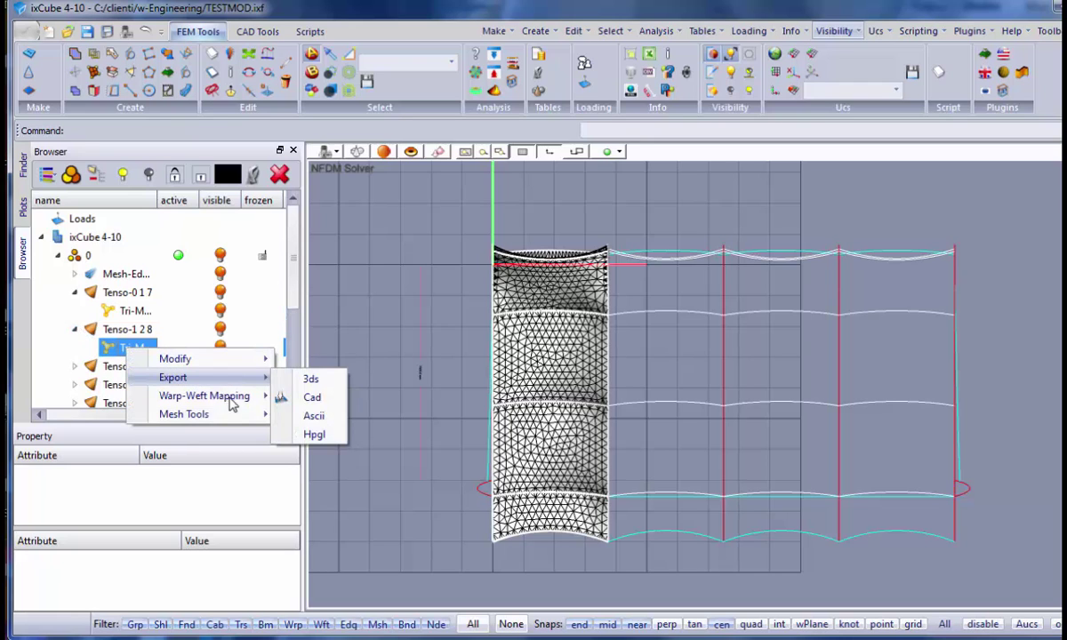
mouse_move(259, 401)
left_click(333, 397)
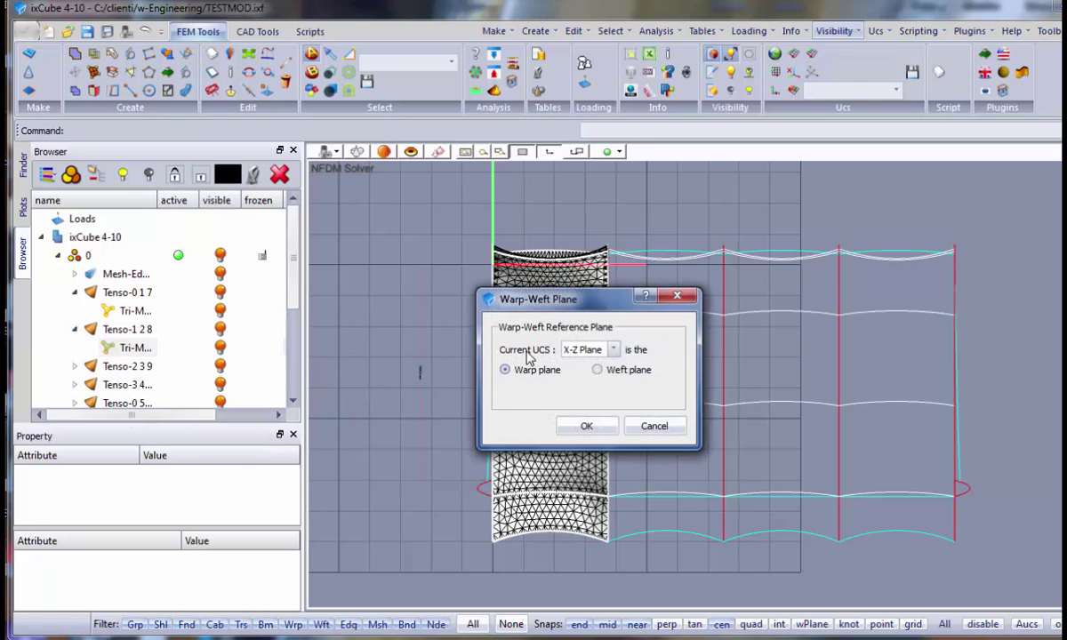
left_click(583, 424)
Step: Apply the same X-Z warp-weft orientation to the Tenso-2 3 9 and Tenso-3 4 meshes
left_click(75, 365)
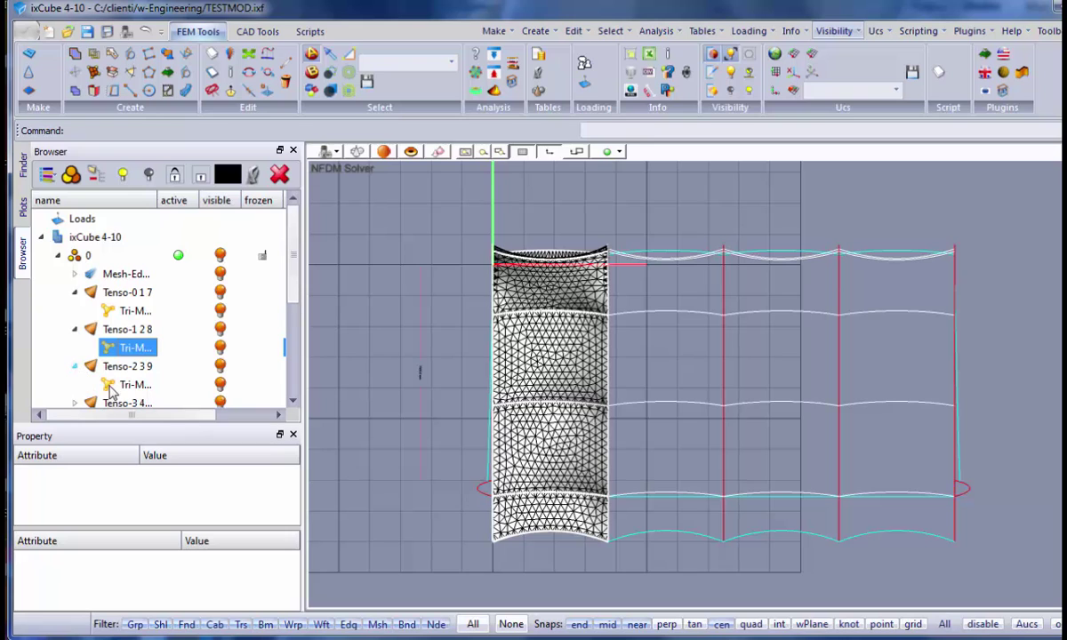
left_click(129, 384)
right_click(129, 384)
mouse_move(267, 433)
left_click(351, 434)
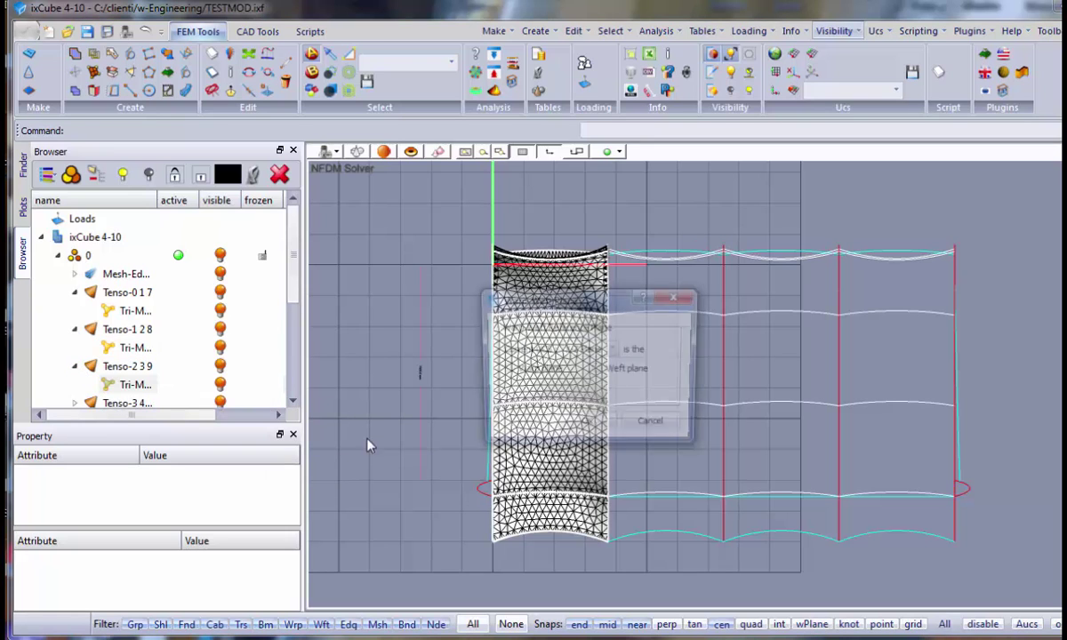
left_click(596, 431)
scroll(134, 364, "down", 2)
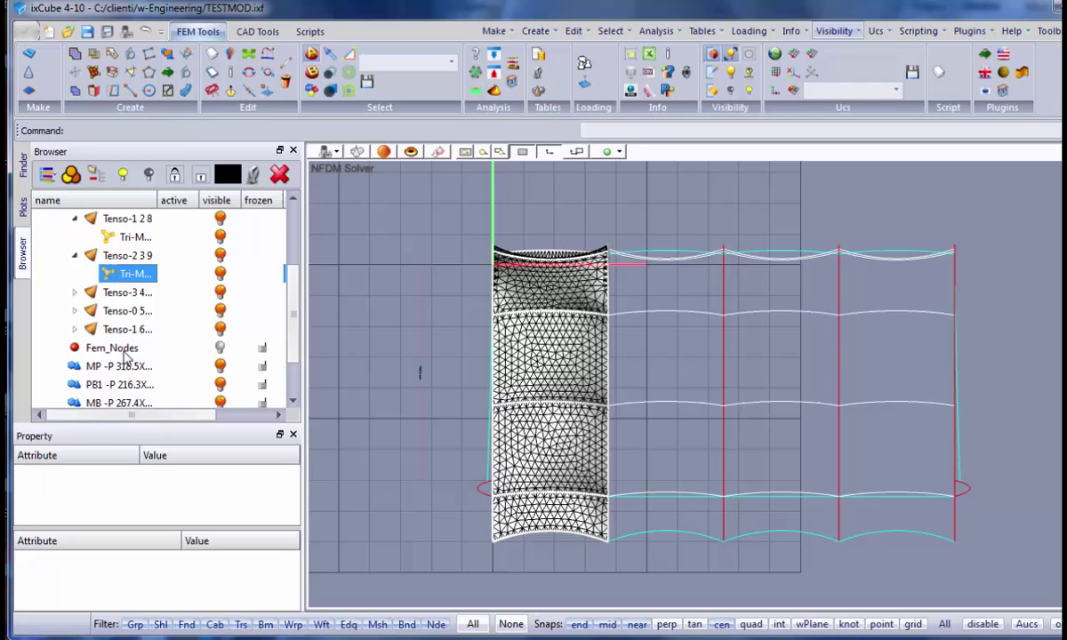
left_click(75, 293)
left_click(128, 311)
right_click(134, 310)
mouse_move(222, 358)
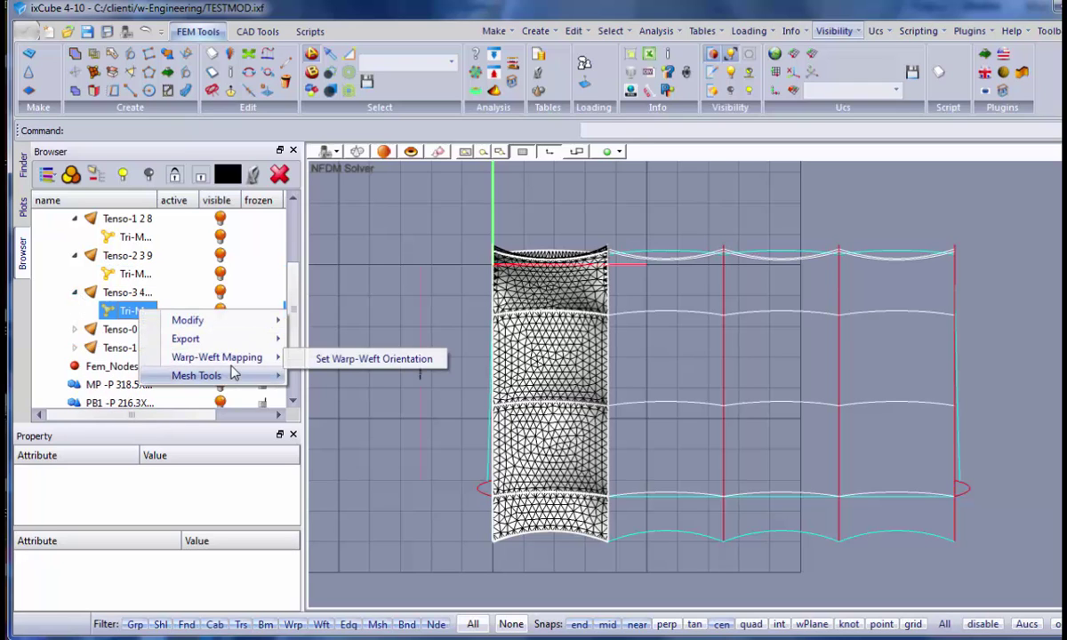
left_click(338, 359)
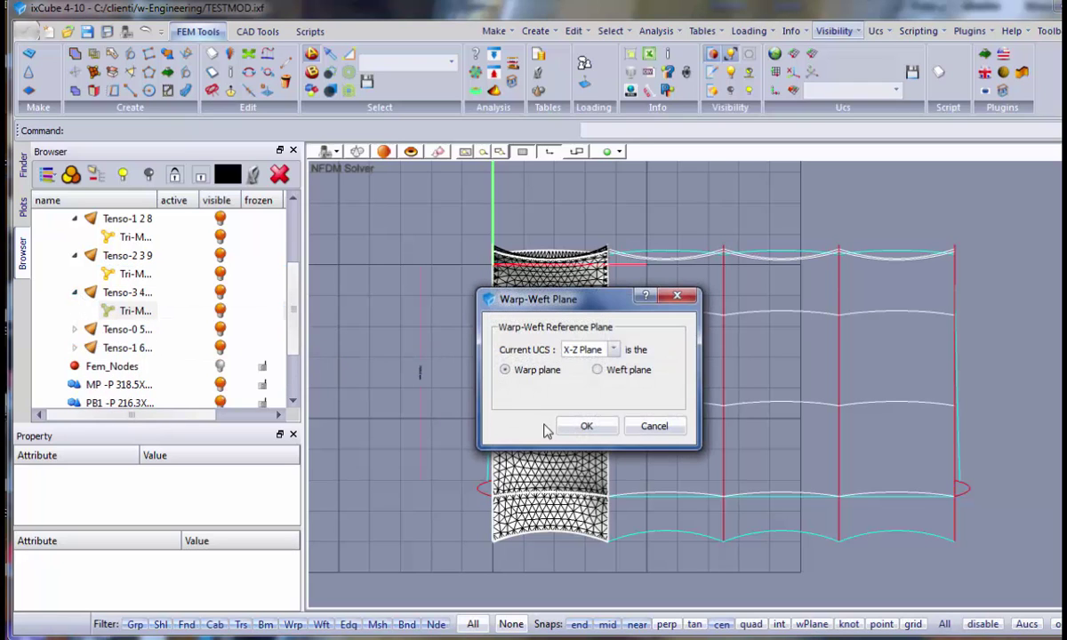
key("Return")
Step: Set X-Z warp-weft orientation on the Tenso-0 5 and Tenso-1 6 meshes
left_click(75, 329)
left_click(149, 350)
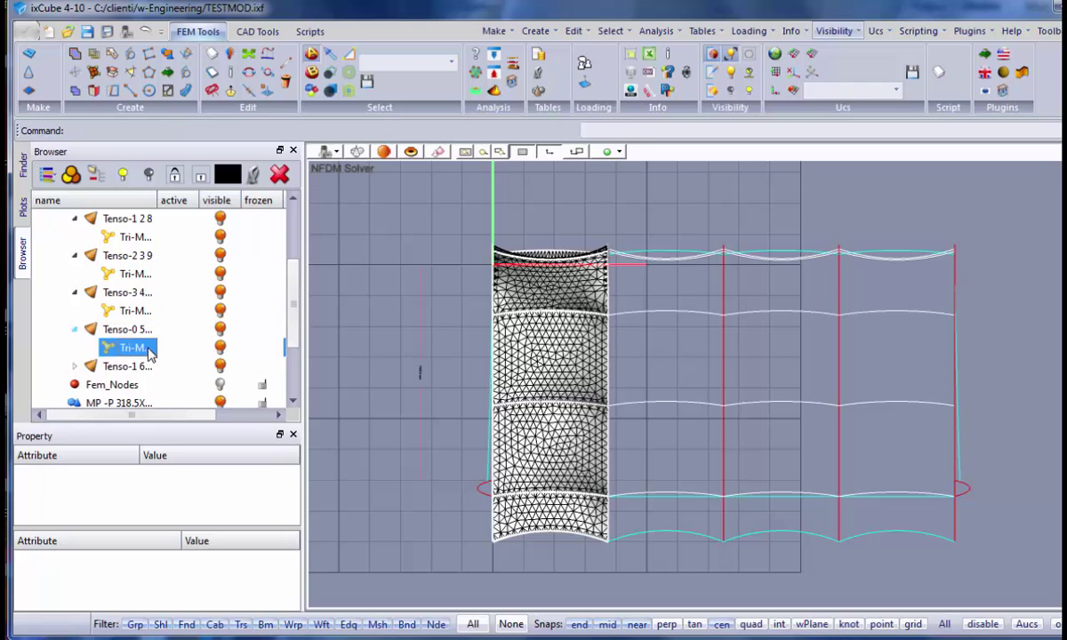
right_click(149, 353)
mouse_move(231, 395)
left_click(356, 395)
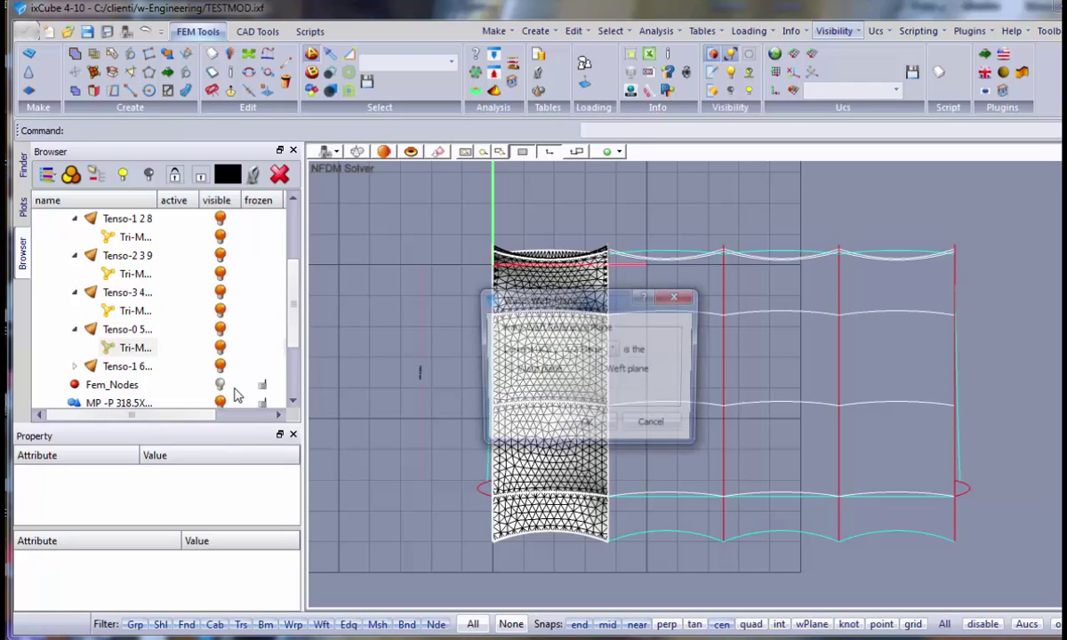
left_click(613, 426)
left_click(75, 366)
right_click(124, 384)
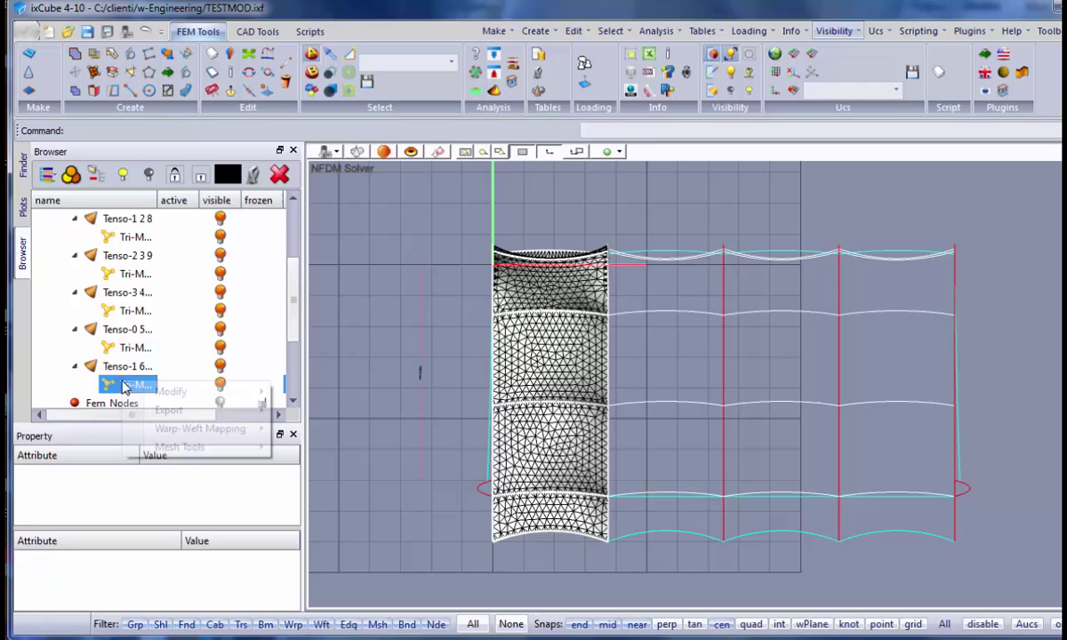
mouse_move(222, 430)
left_click(347, 430)
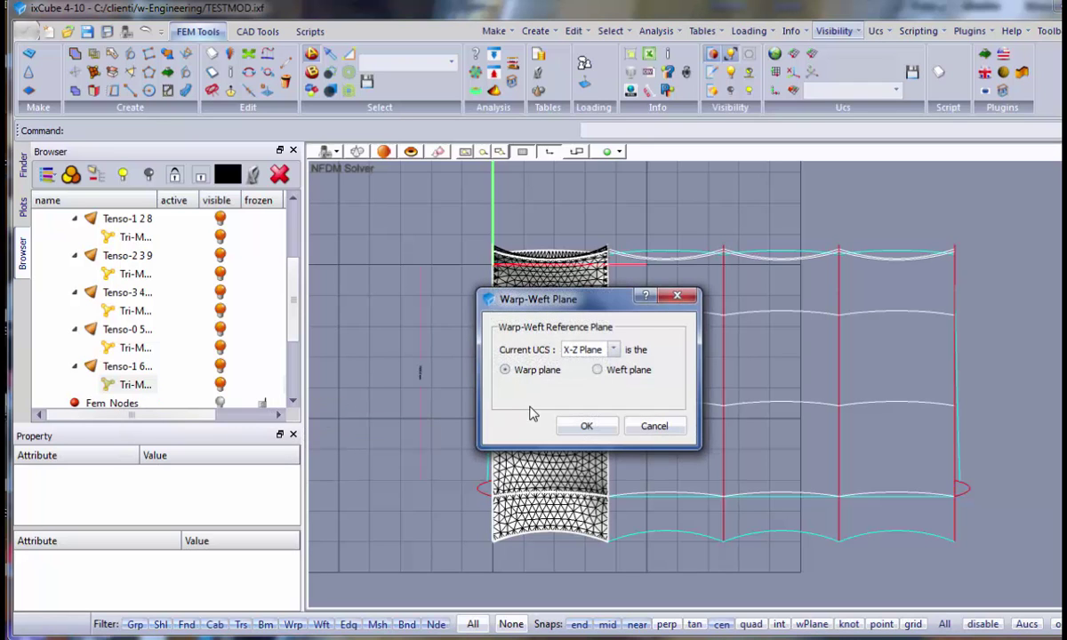
left_click(584, 426)
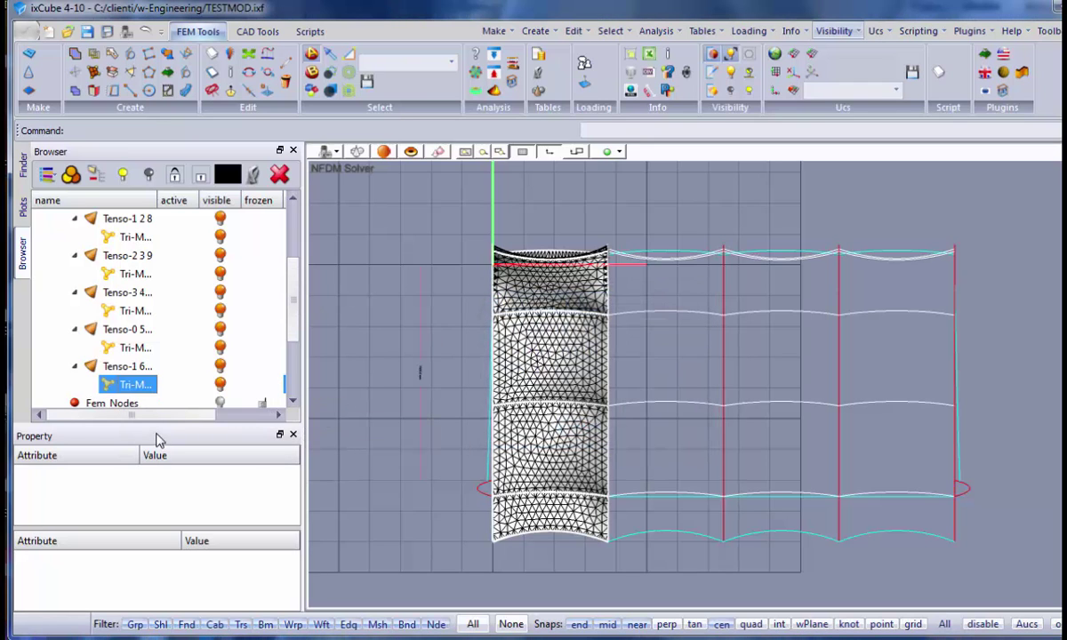
Step: Multi-select all six Tri-Meshes, from Tenso-0 1 7 through Tenso-1 6, in the Browser
scroll(174, 316, "up", 2)
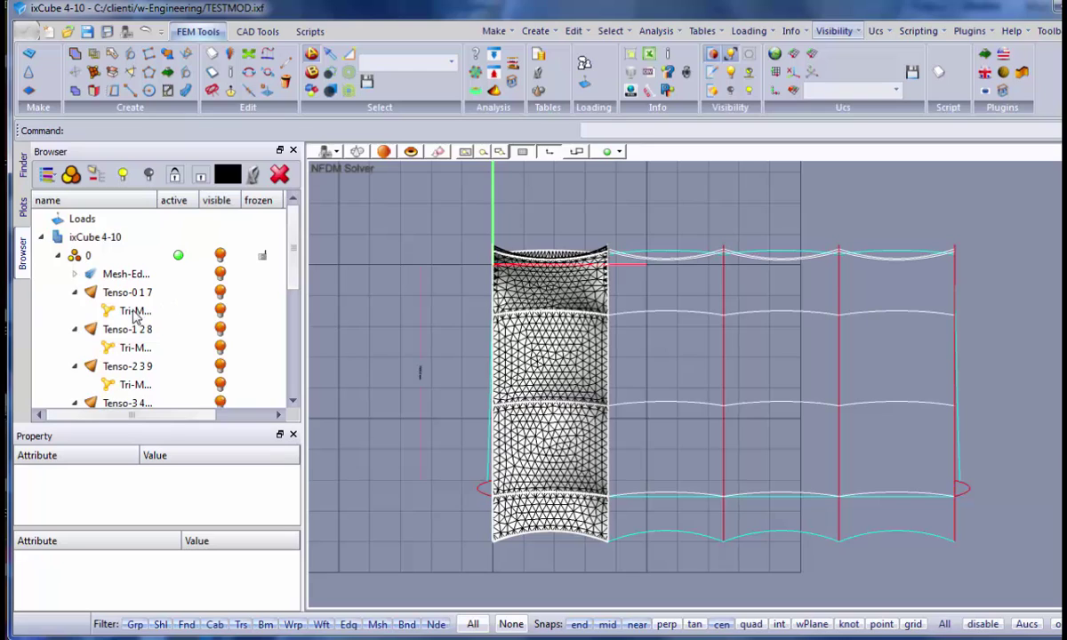
left_click(135, 312)
scroll(169, 306, "down", 1)
left_click(381, 302)
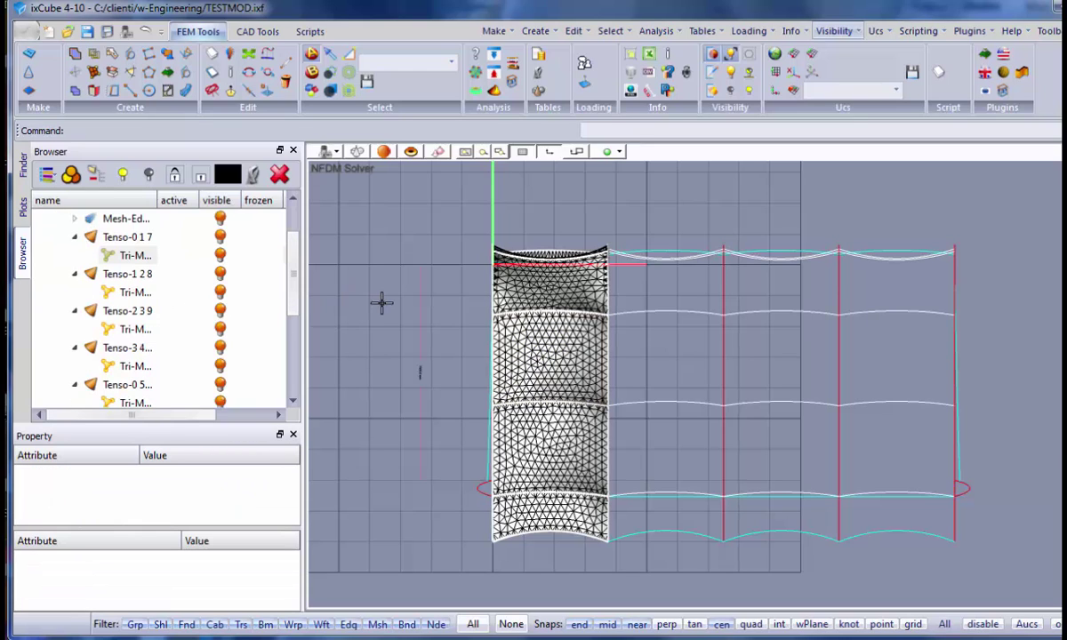
left_click(132, 256)
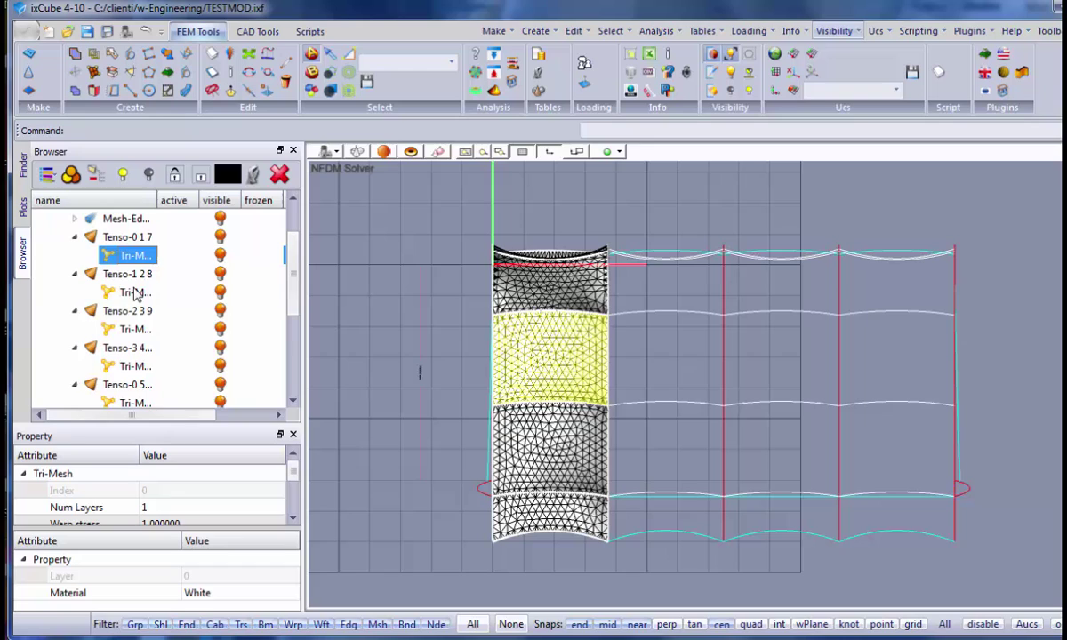
left_click(135, 293, "ctrl")
left_click(135, 329, "ctrl")
left_click(142, 365, "ctrl")
scroll(165, 354, "down", 2)
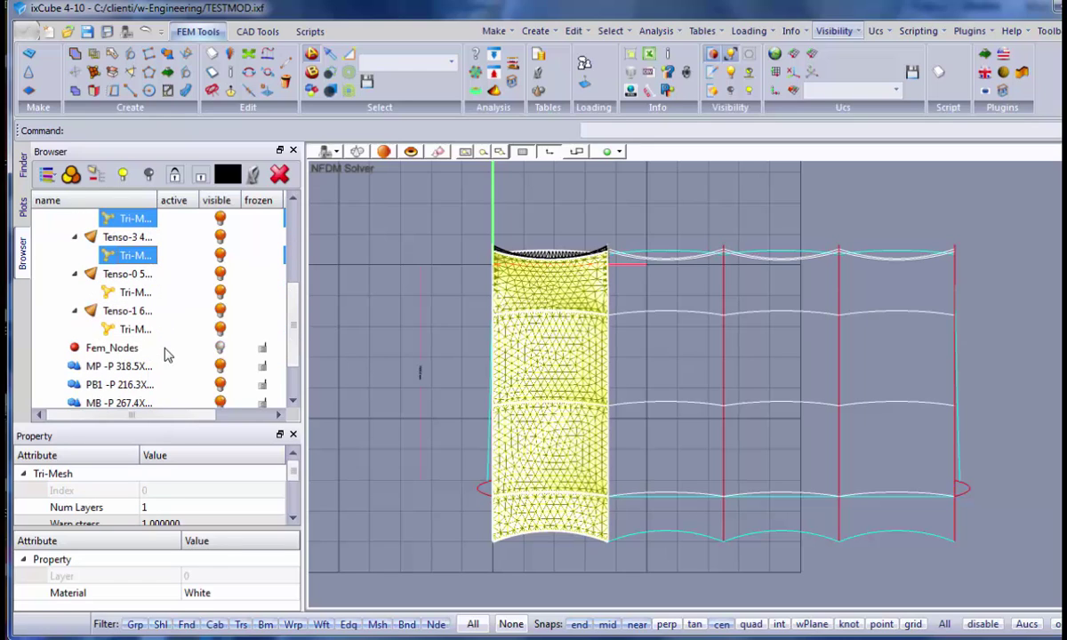
left_click(135, 291, "ctrl")
left_click(136, 329, "ctrl")
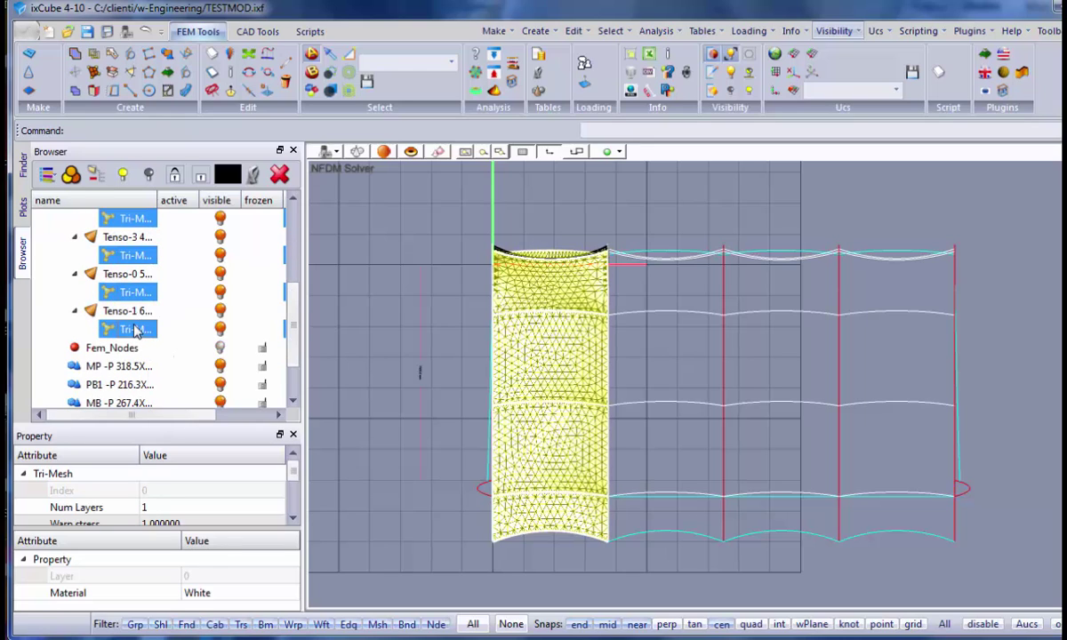
Step: Set their seed material to Precontraint 702 -Ferrari, then clear the selection
left_click_drag(202, 423, 205, 329)
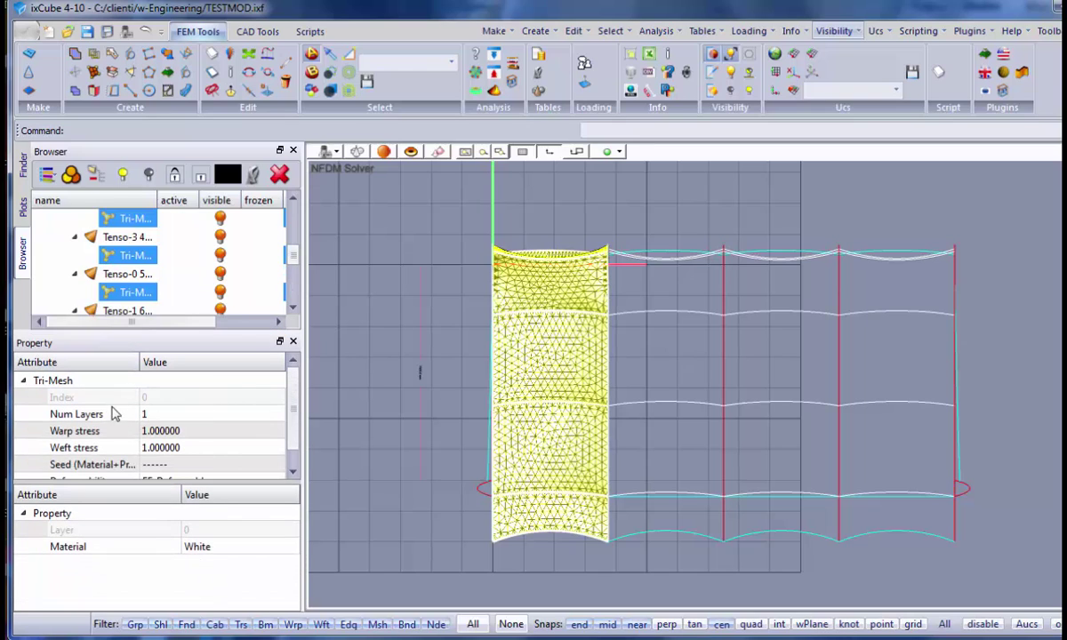
left_click(173, 468)
left_click(222, 472)
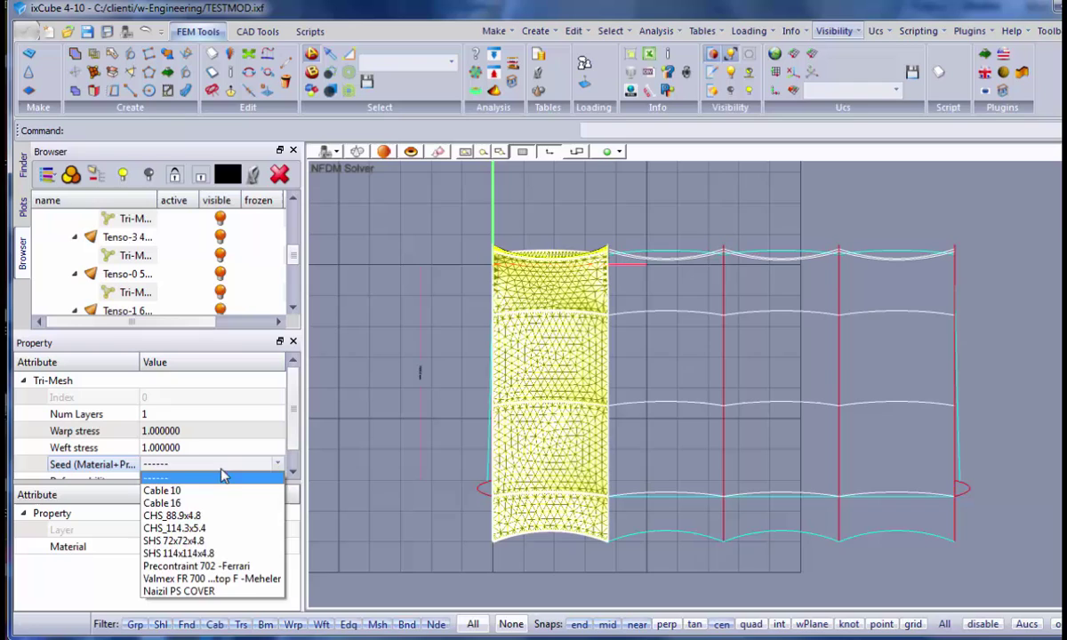
left_click(196, 484)
left_click(202, 473)
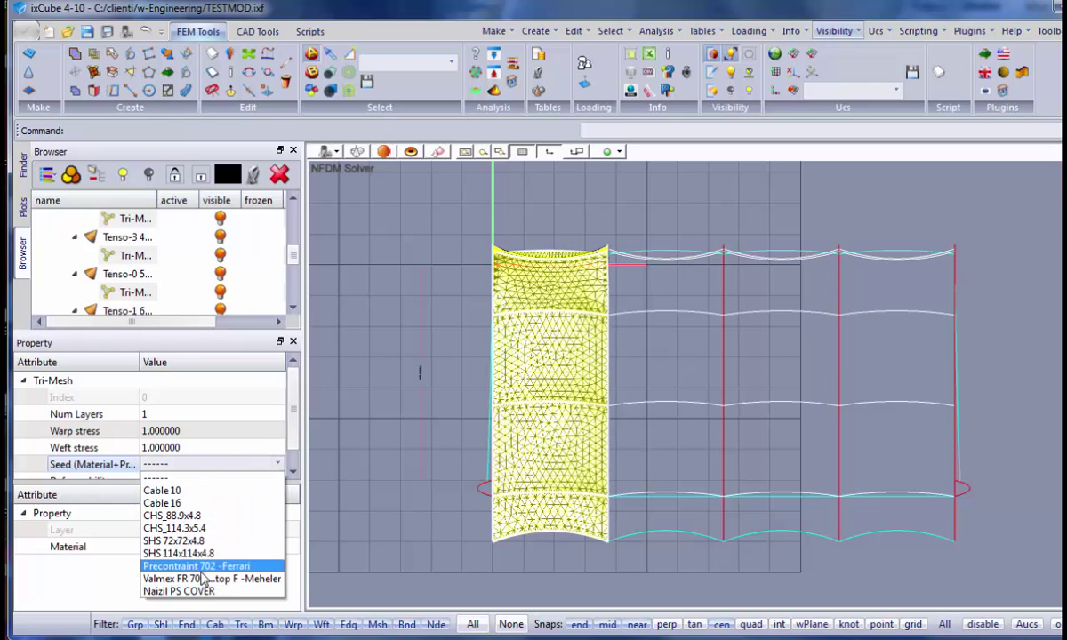
left_click(206, 574)
left_click(387, 428)
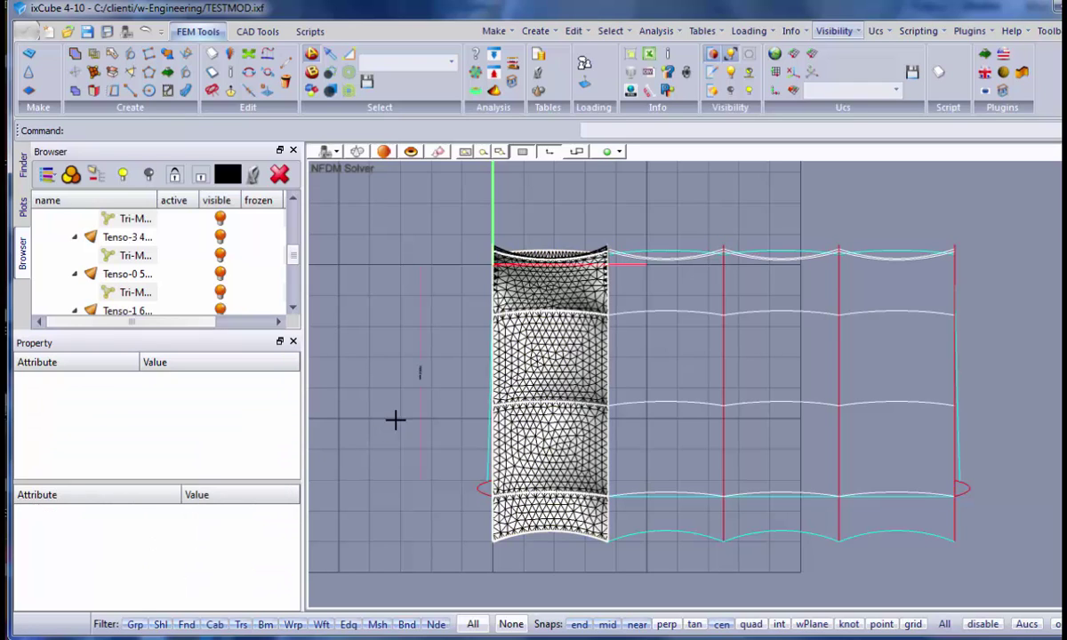
middle_click_drag(396, 422, 388, 447)
Step: Switch to an isometric view and run the NFDM form-find solve with its default options
left_click(327, 151)
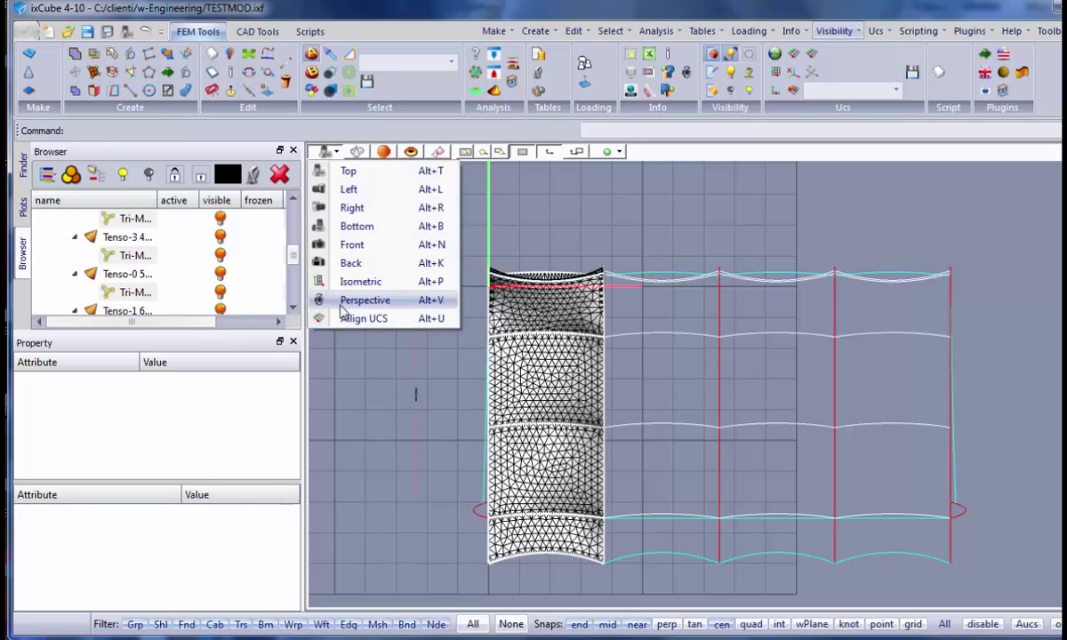
left_click(333, 279)
middle_click_drag(472, 423, 645, 435)
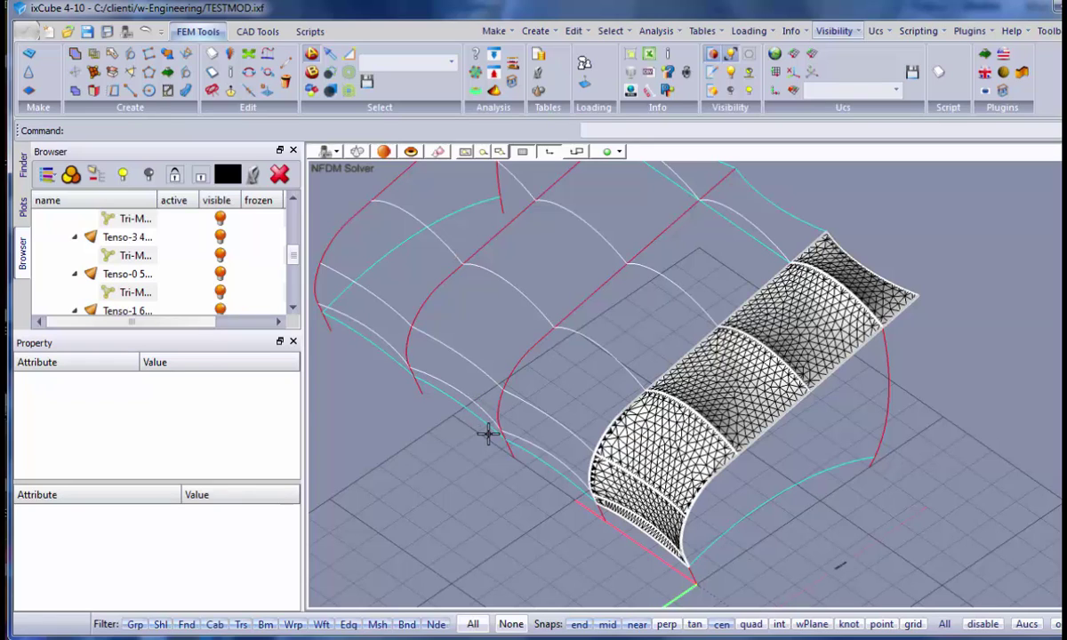
left_click(476, 71)
left_click(645, 484)
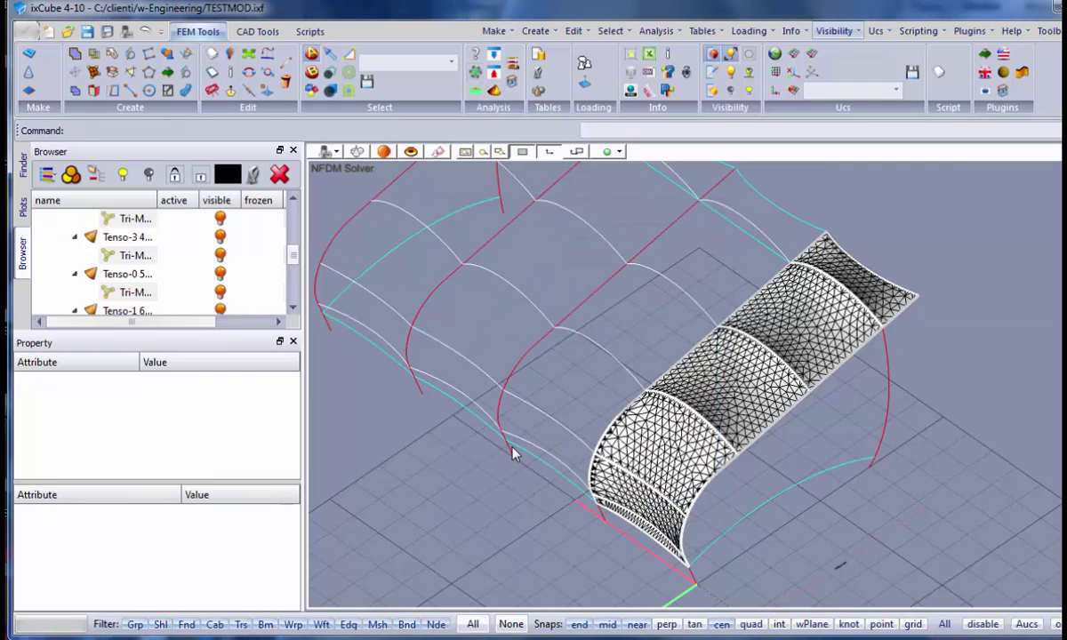
Step: Plot the Form-Find results with the membrane coloured by warp stress and orbit to inspect
left_click(24, 207)
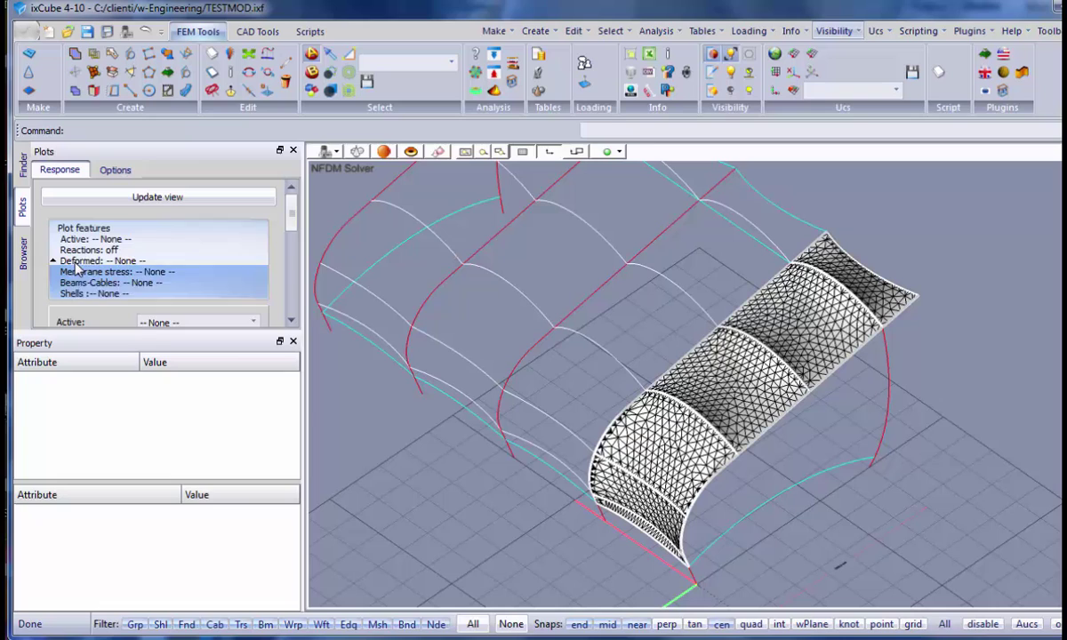
left_click_drag(157, 331, 157, 451)
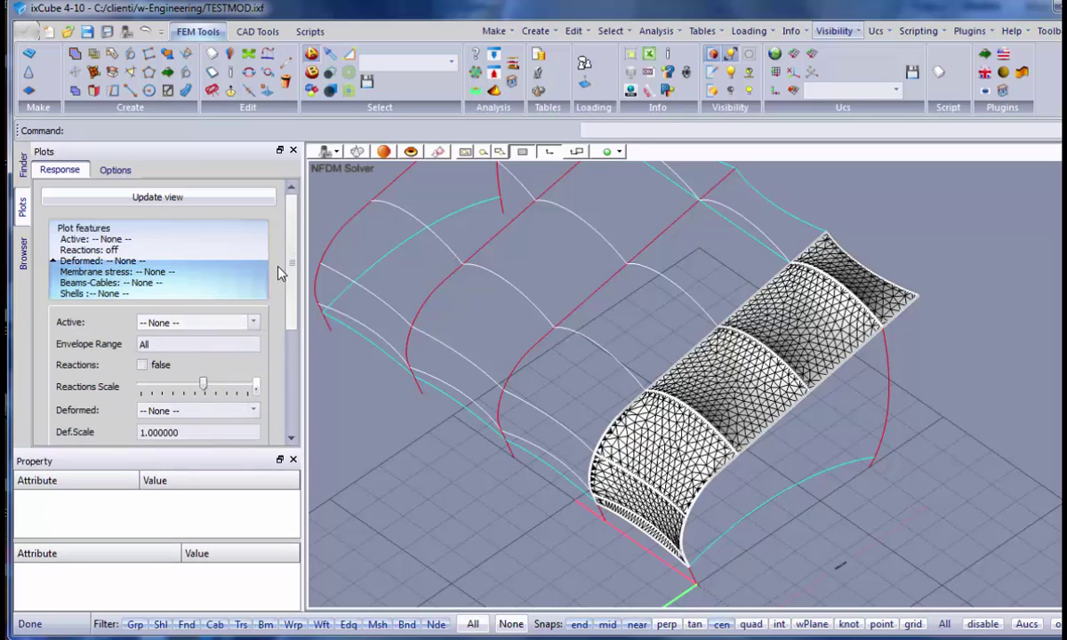
scroll(261, 283, "down", 3)
left_click(197, 249)
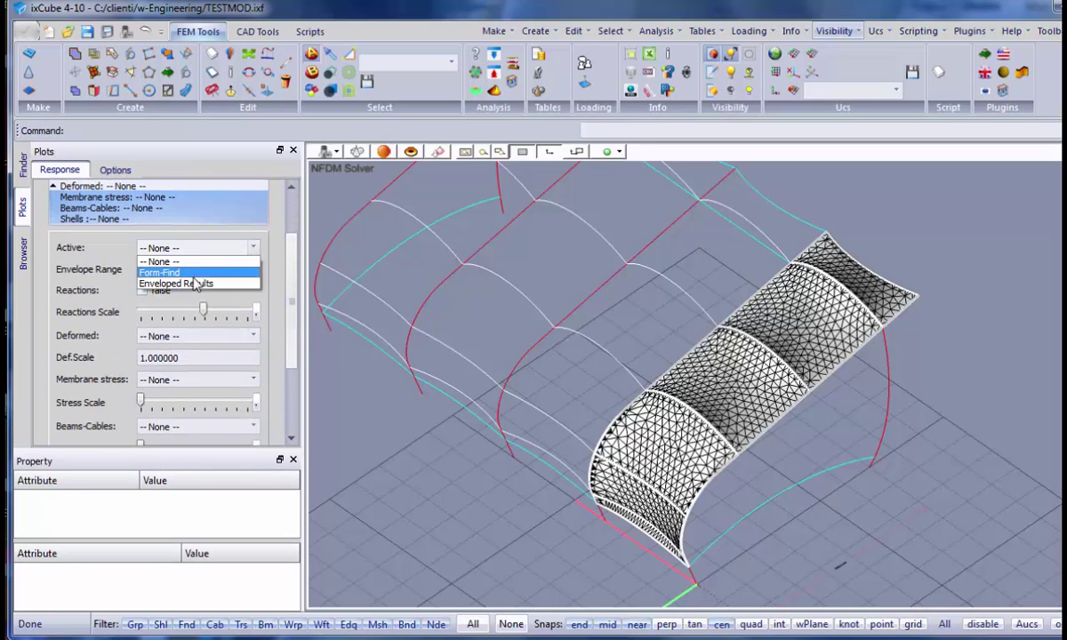
left_click(178, 269)
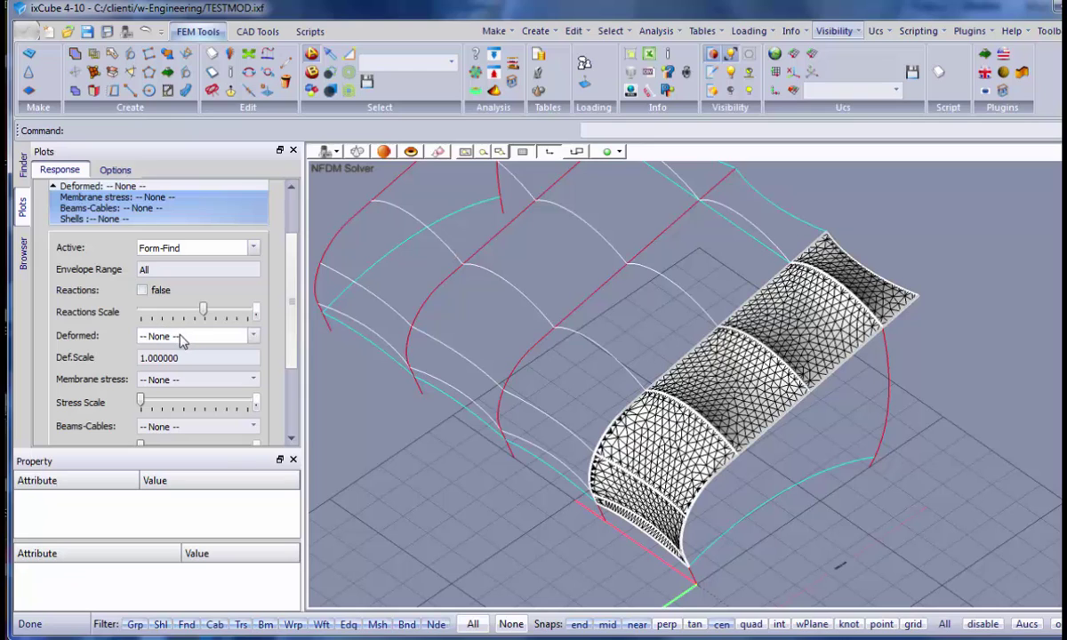
left_click(190, 380)
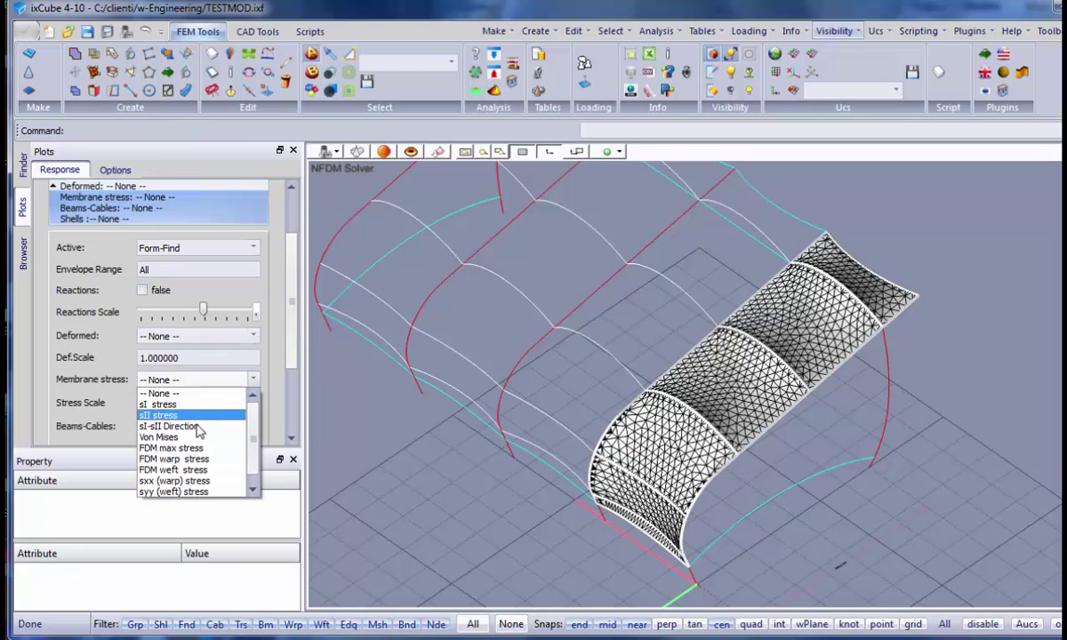
left_click(192, 470)
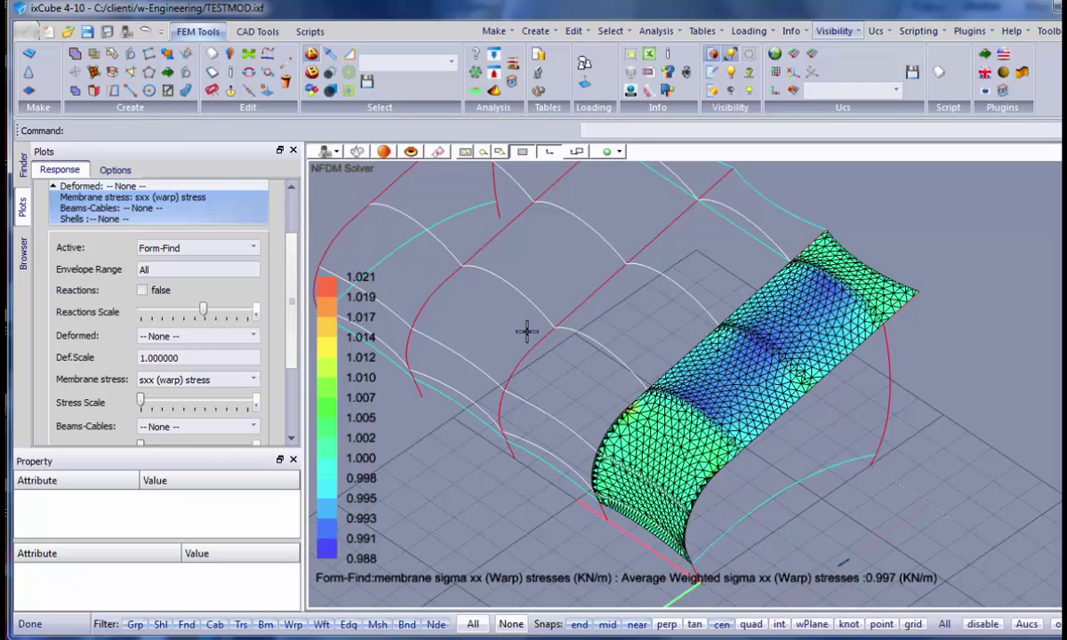
scroll(646, 384, "up", 2)
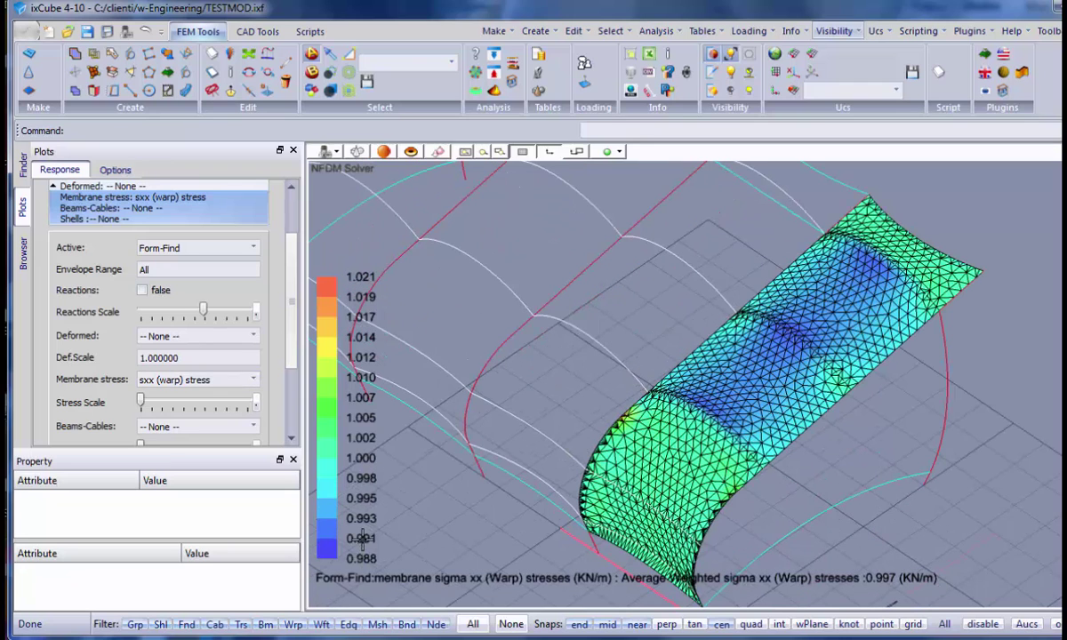
middle_click_drag(364, 311, 462, 369)
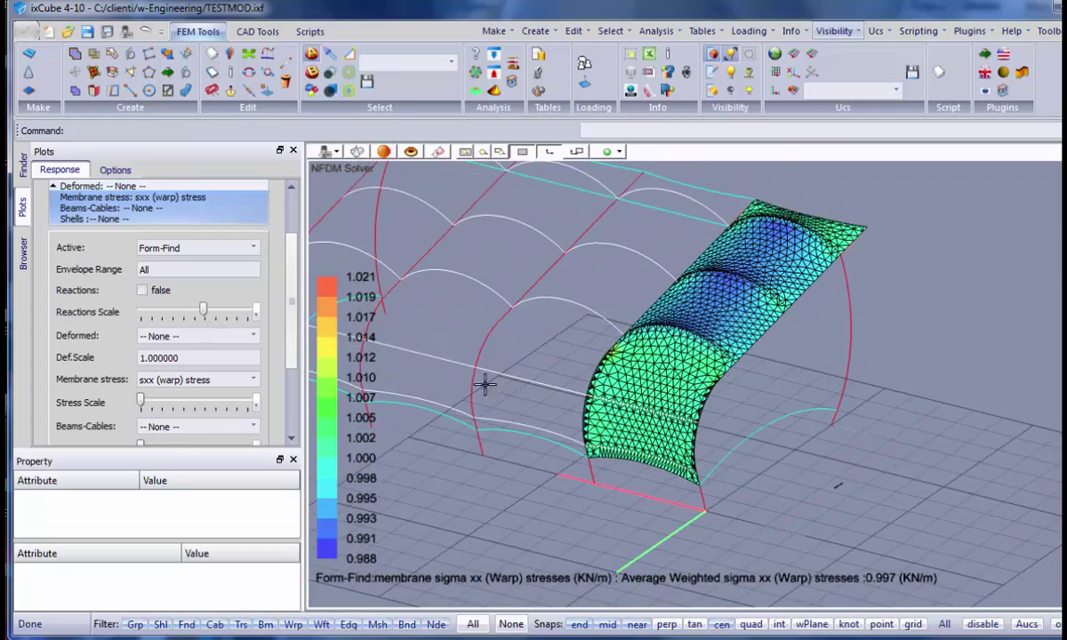
Step: Switch the membrane stress plot to syy (weft) and rotate to look along the membrane
left_click(191, 379)
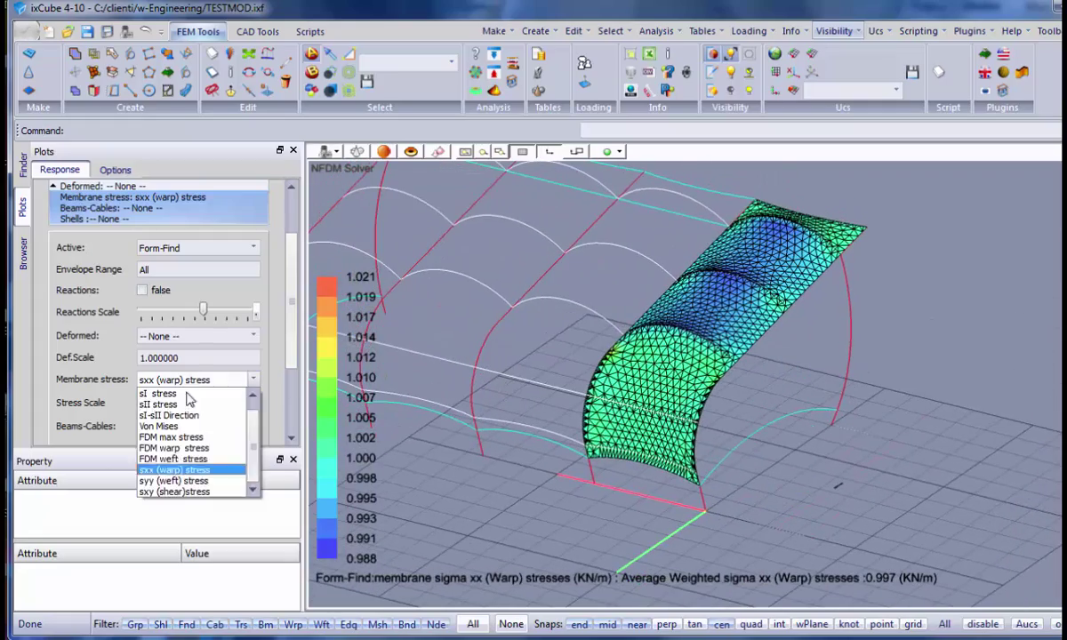
left_click(175, 481)
mouse_move(574, 426)
middle_mouse_down()
mouse_move(587, 418)
mouse_move(575, 441)
middle_mouse_up()
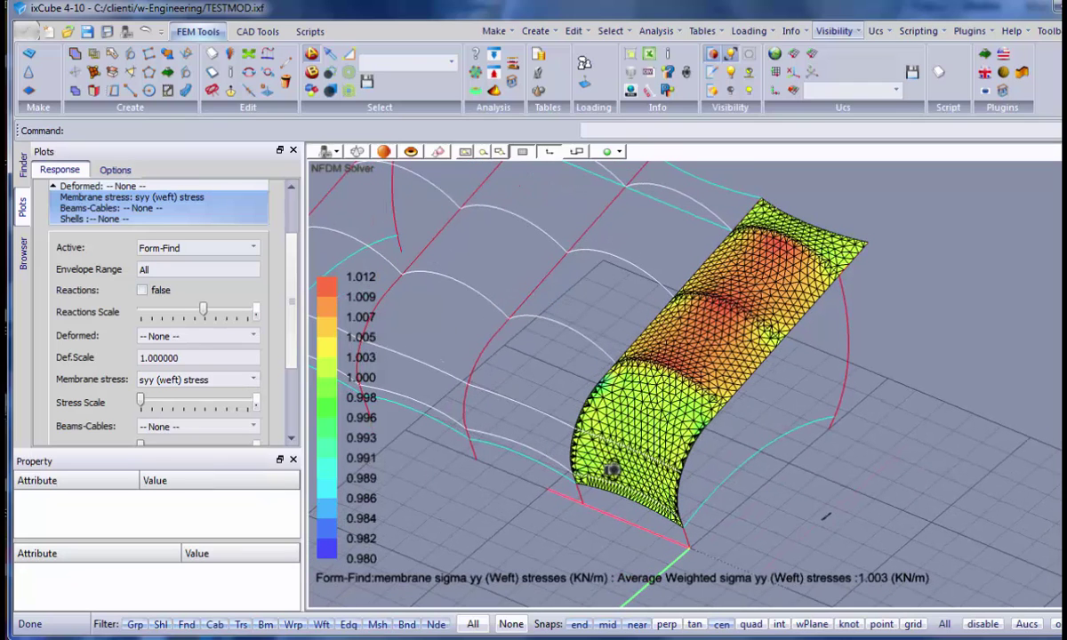
middle_click_drag(715, 321, 573, 318)
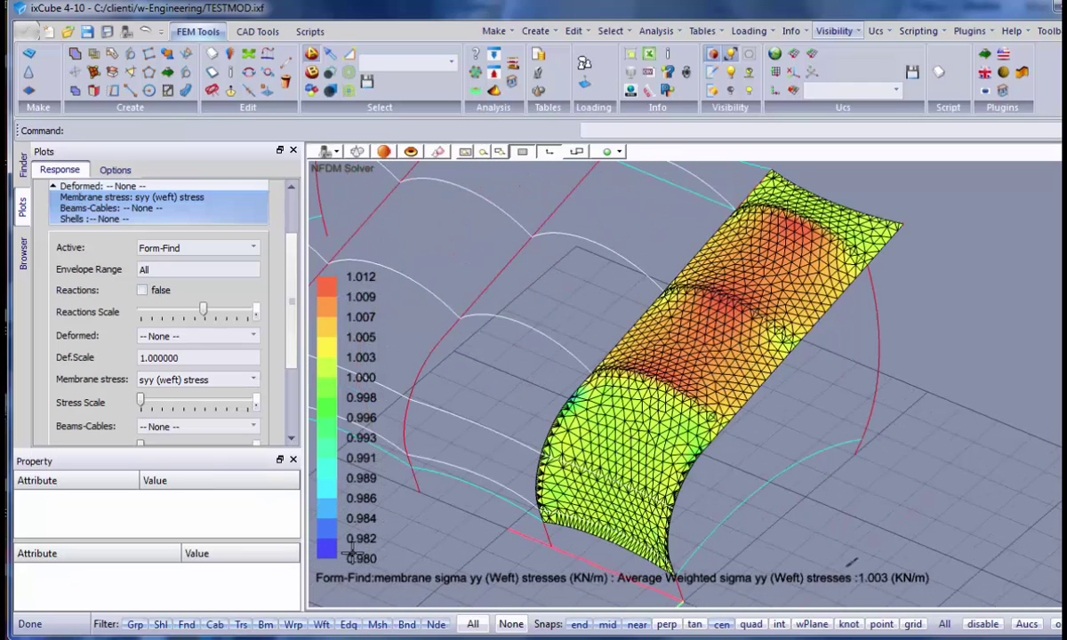
scroll(784, 322, "down", 2)
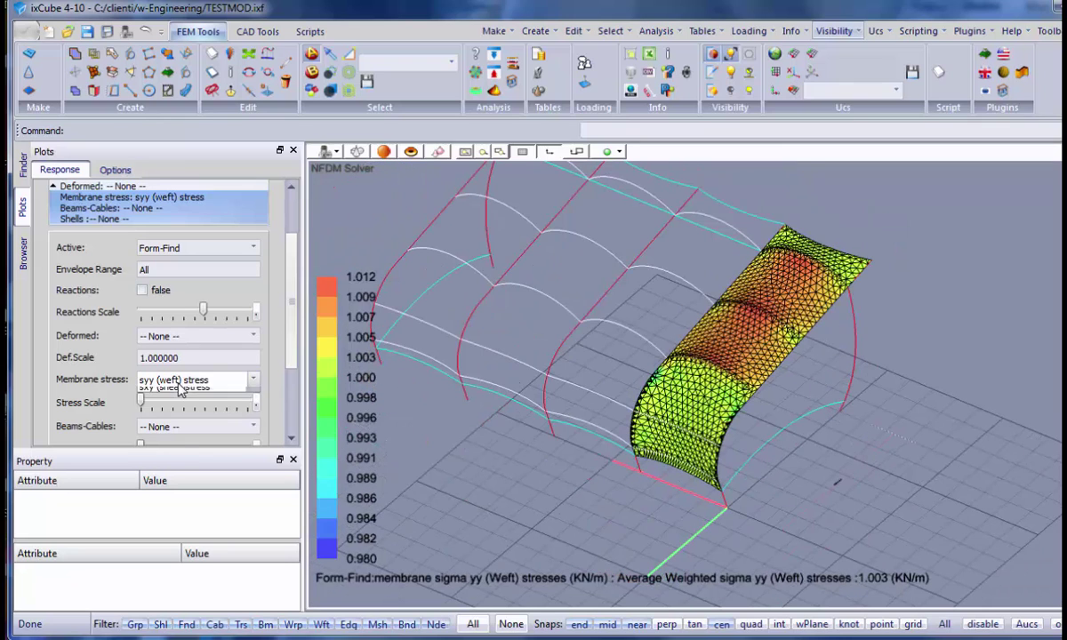
Step: Show the sI principal stress, then set membrane stress to None for an oblique overview
left_click(178, 382)
left_click(183, 394)
left_click(189, 382)
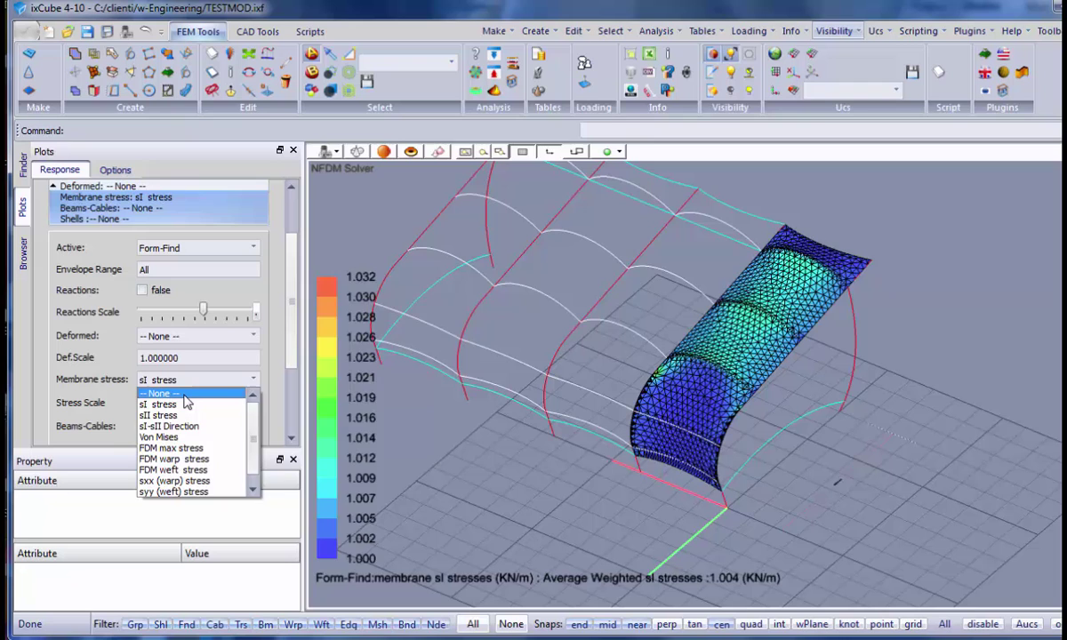
left_click(182, 393)
scroll(609, 429, "down", 1)
middle_click_drag(609, 429, 561, 325)
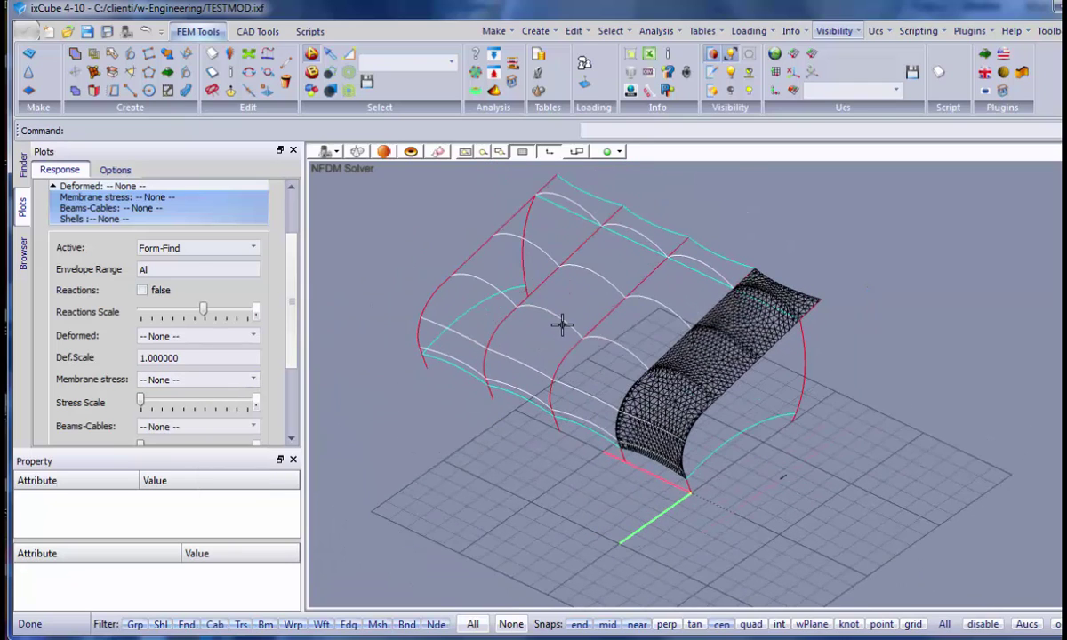
Step: In the Browser, collapse Tenso-0 1 7 and select the Mesh-Ed object
left_click(23, 253)
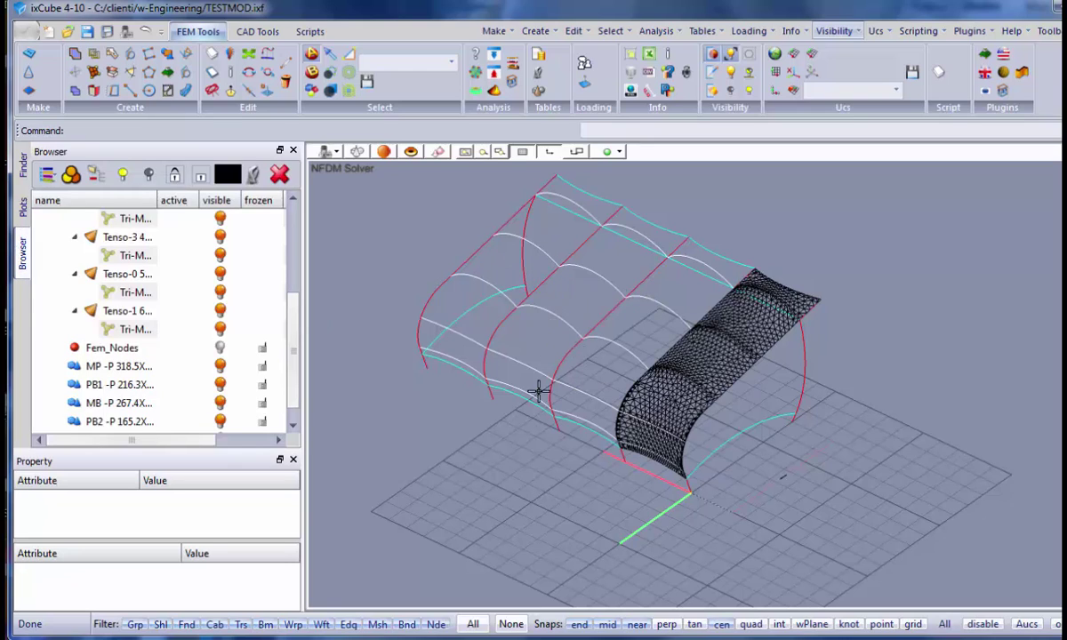
scroll(178, 278, "up", 2)
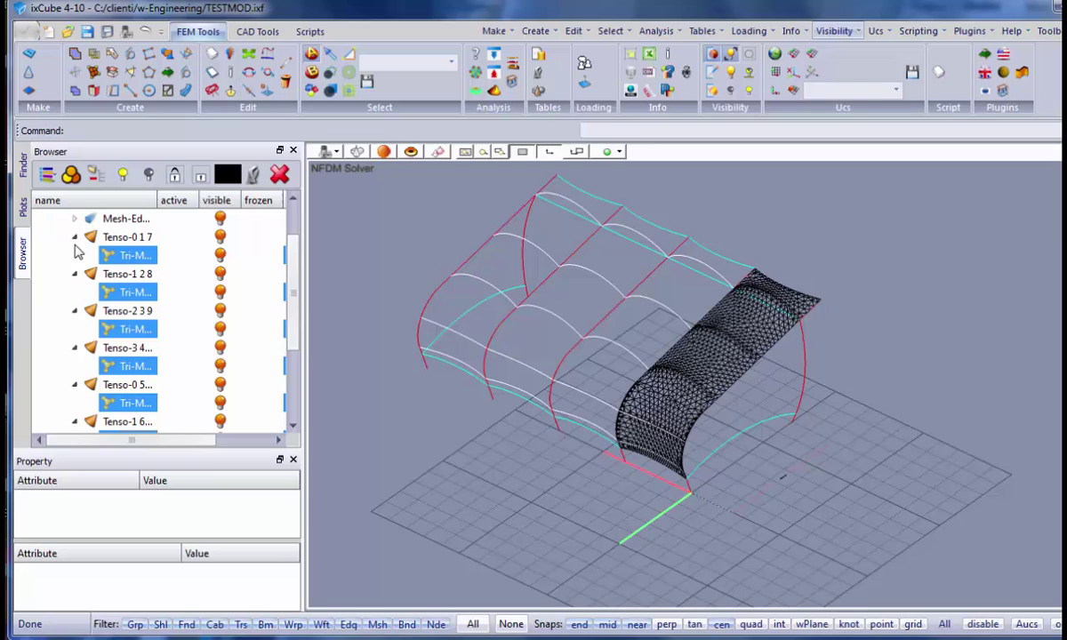
left_click(75, 238)
scroll(106, 284, "up", 1)
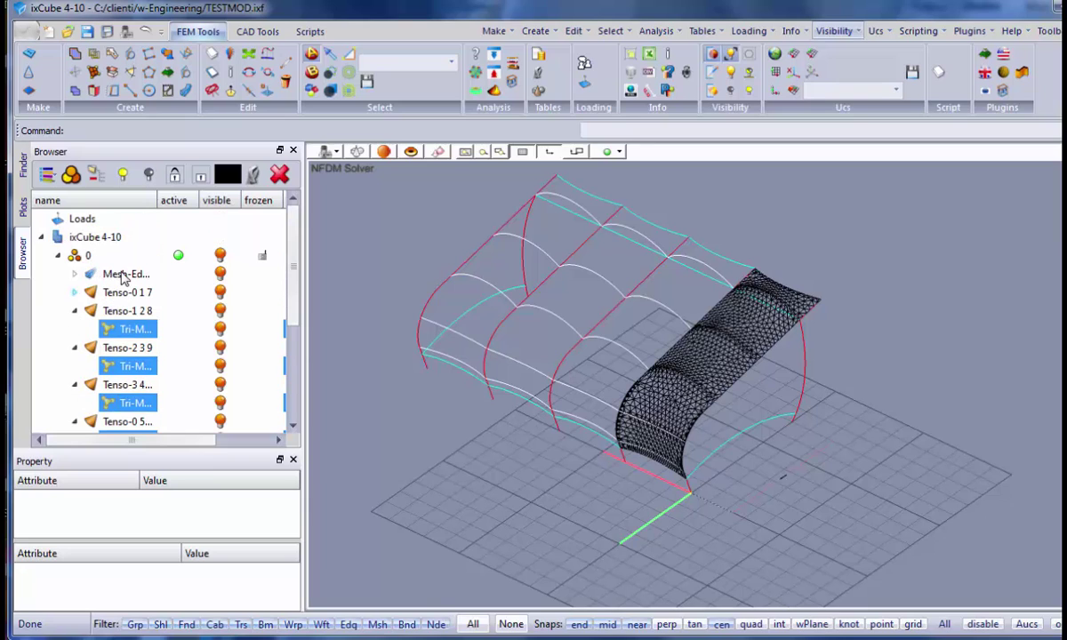
left_click(123, 274)
scroll(533, 495, "down", 1)
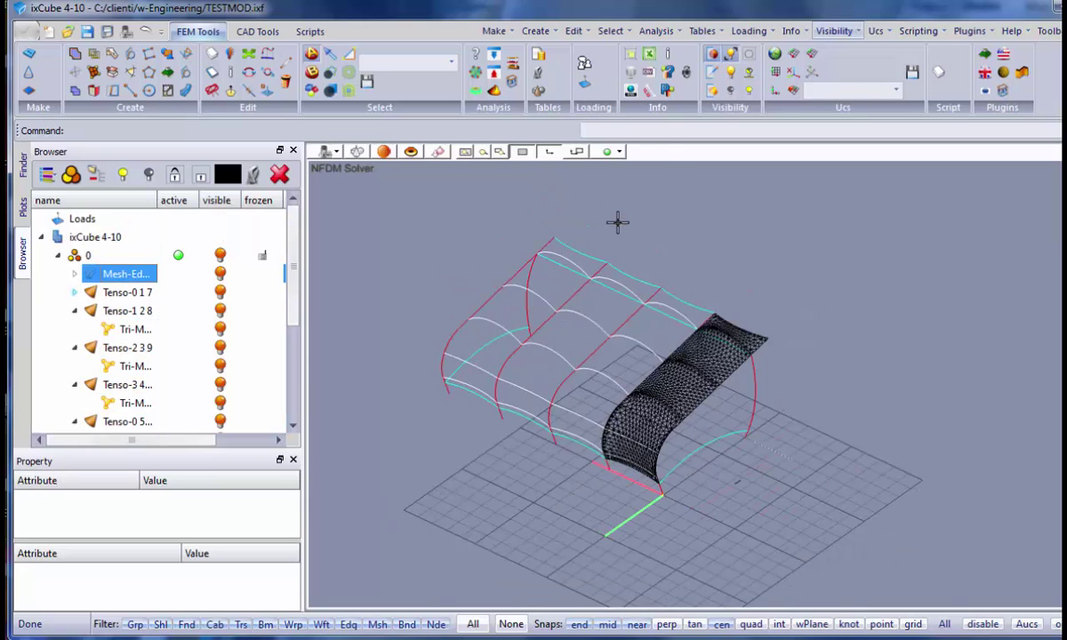
Step: Toggle visibility to show only the meshed membrane and window-select the entire mesh
left_click(730, 70)
left_click(731, 73)
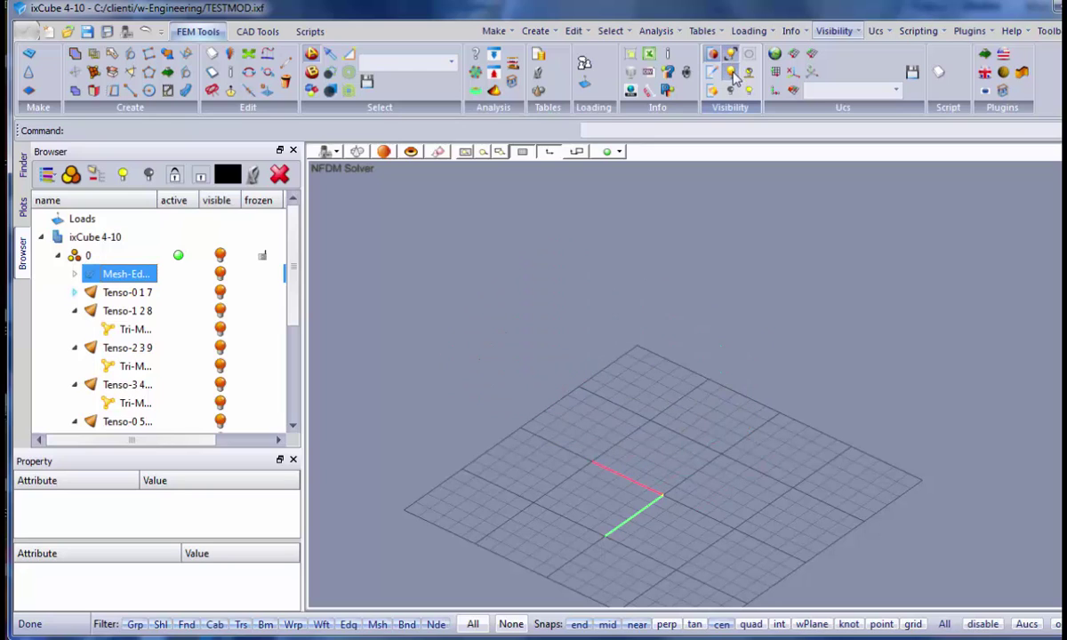
left_click(732, 74)
left_click(730, 55)
left_click(731, 71)
left_click(731, 75)
left_click(732, 77)
left_click(733, 77)
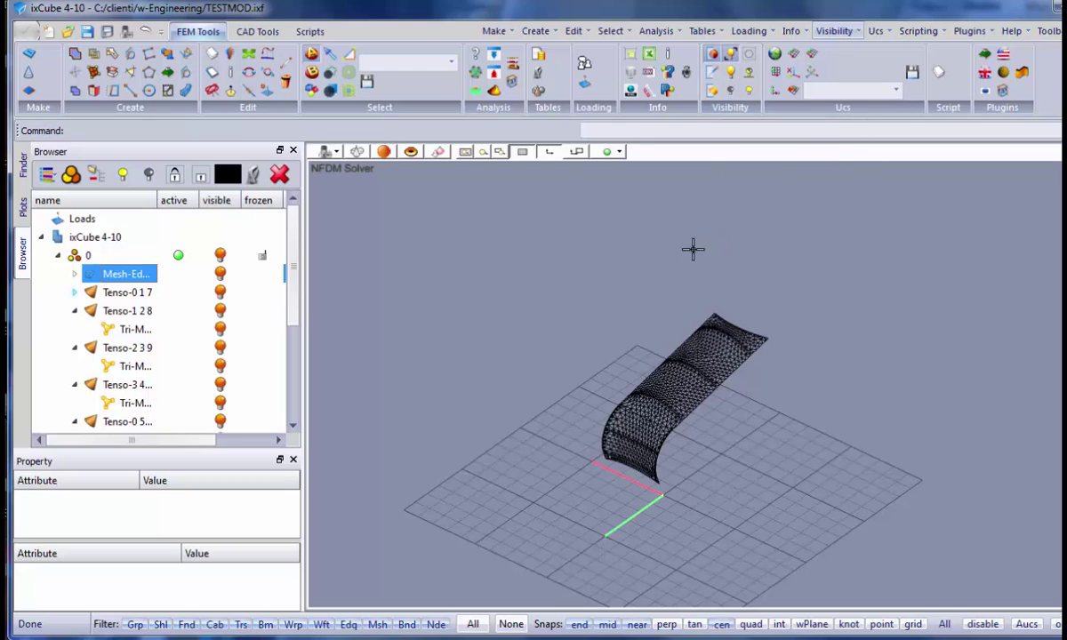
left_click_drag(501, 231, 860, 581)
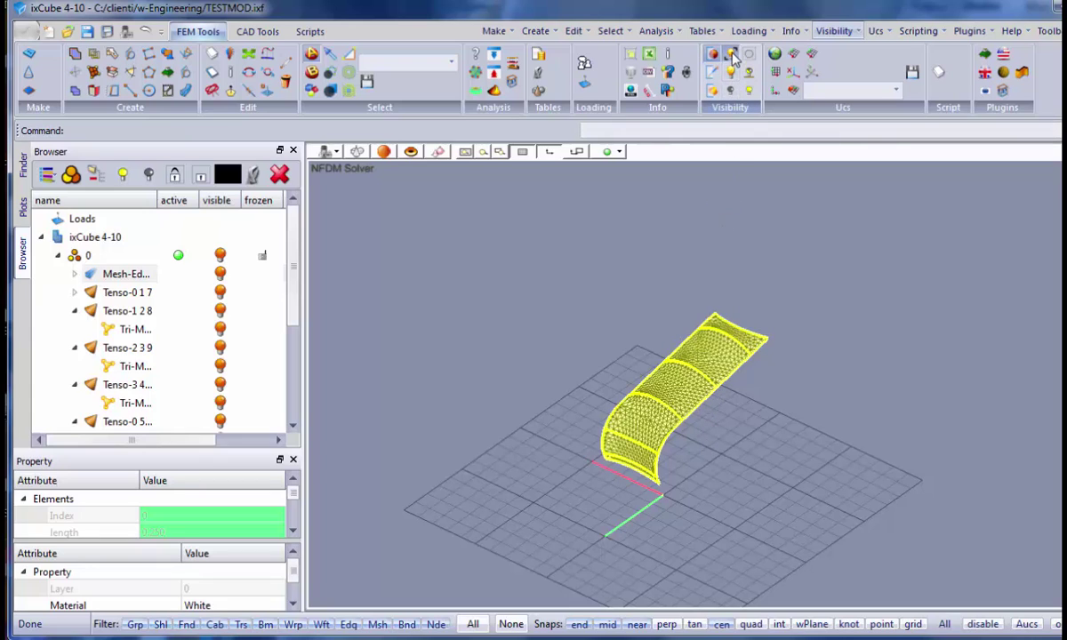
scroll(584, 464, "up", 1)
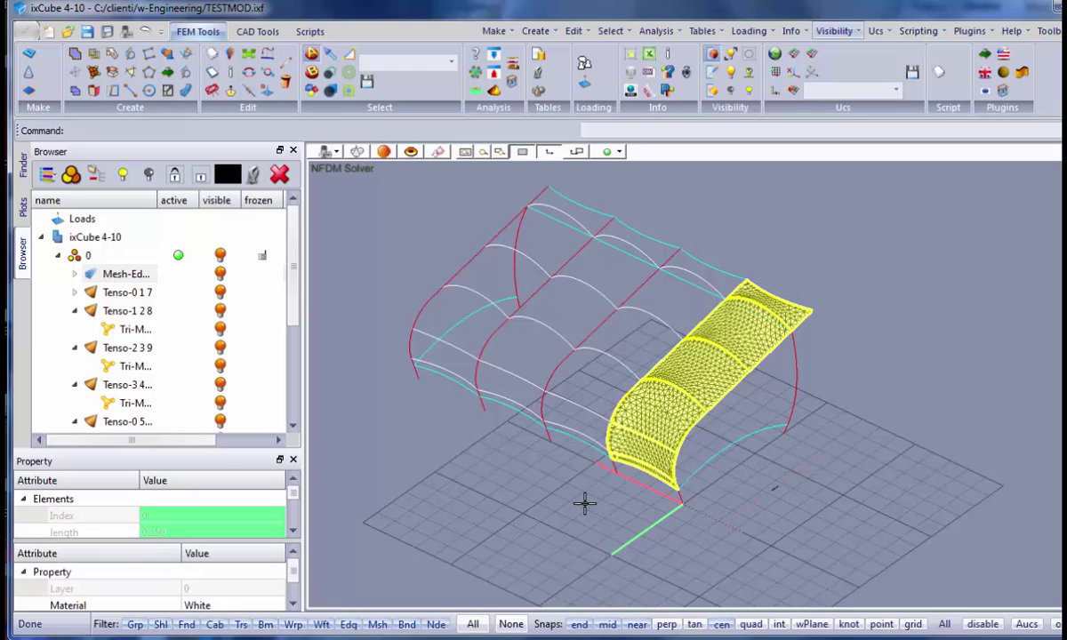
Step: Start the CAD Copy command and select the form-found membrane mesh
left_click(257, 31)
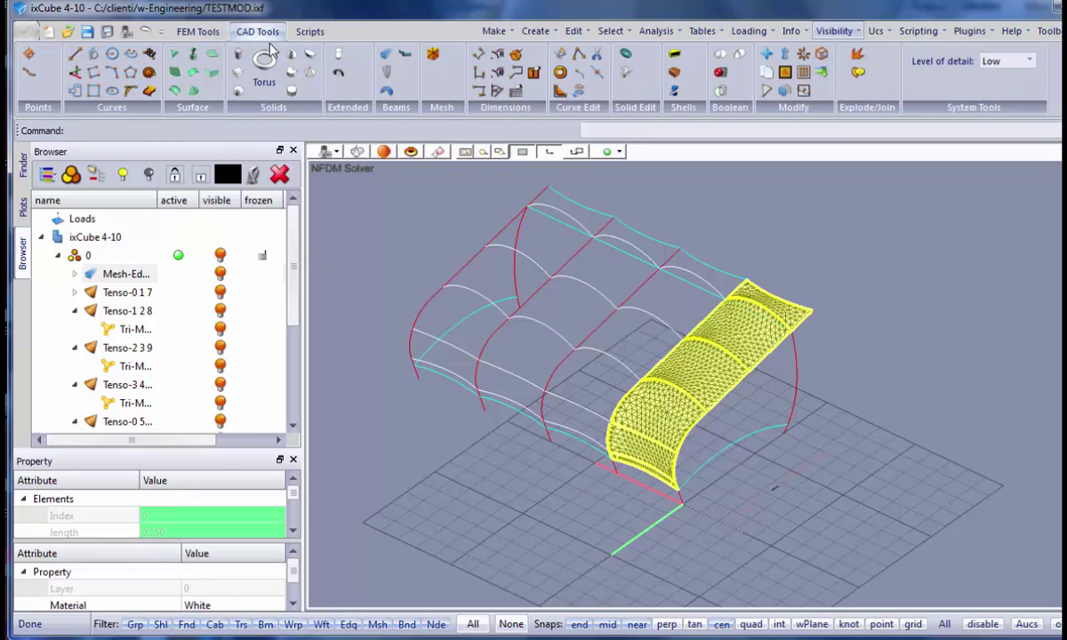
left_click(767, 75)
left_click(778, 132)
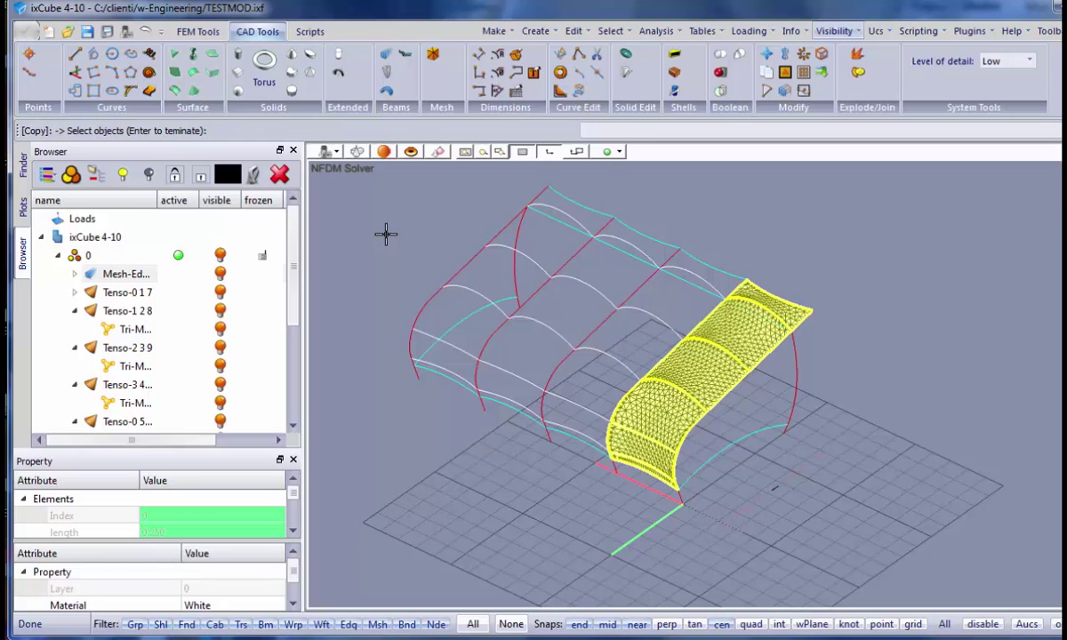
key("Return")
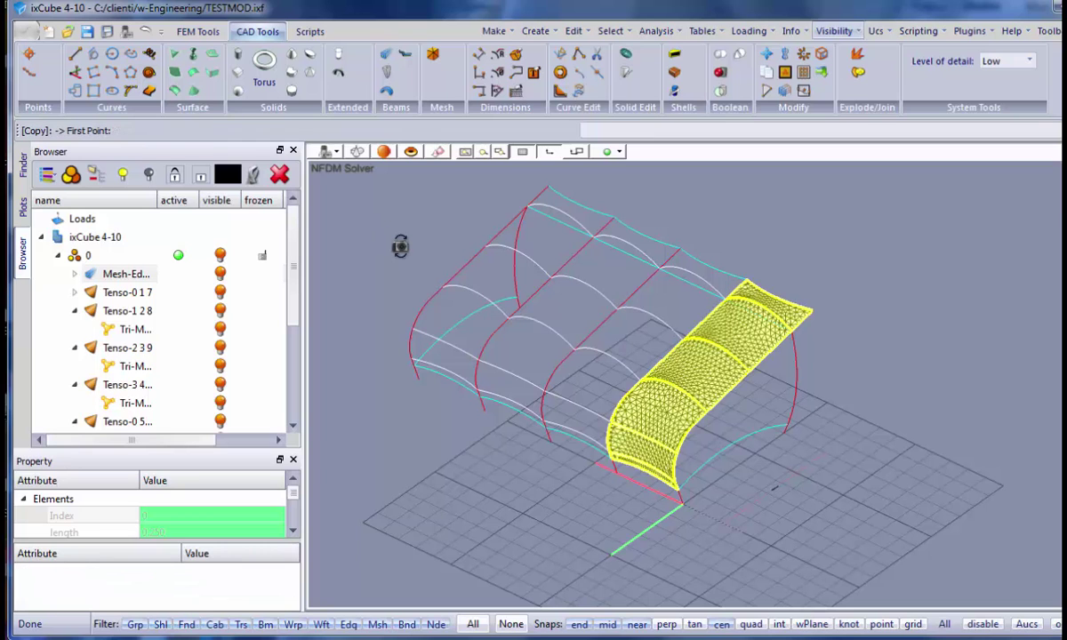
Step: Copy the mesh from its corner into the neighbouring bays and inspect the four-field roof
scroll(726, 495, "up", 5)
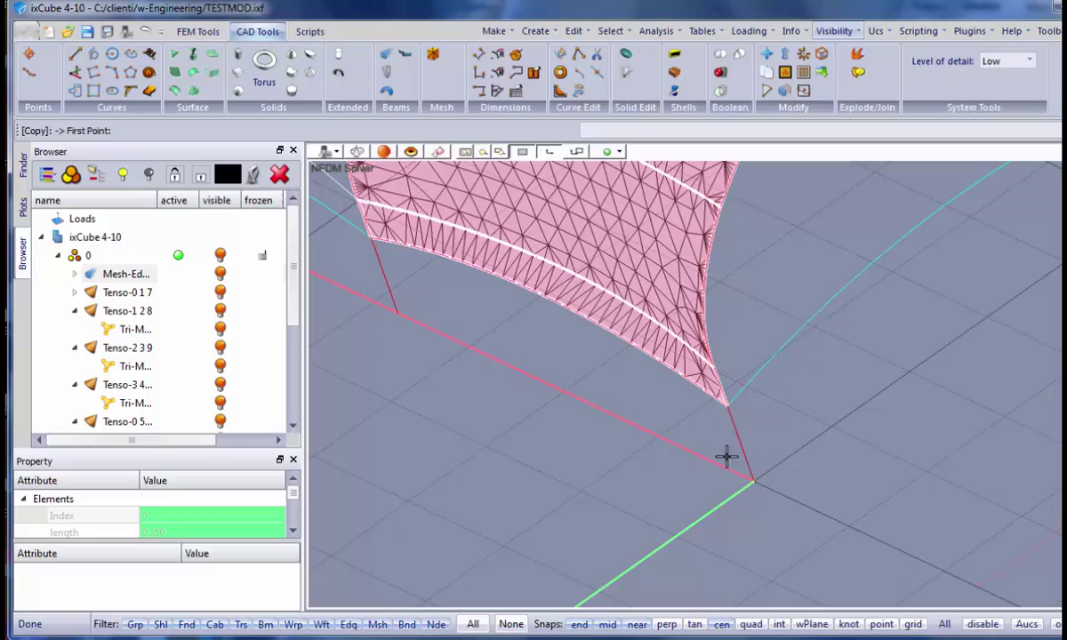
left_click(727, 408)
scroll(502, 295, "up", 5)
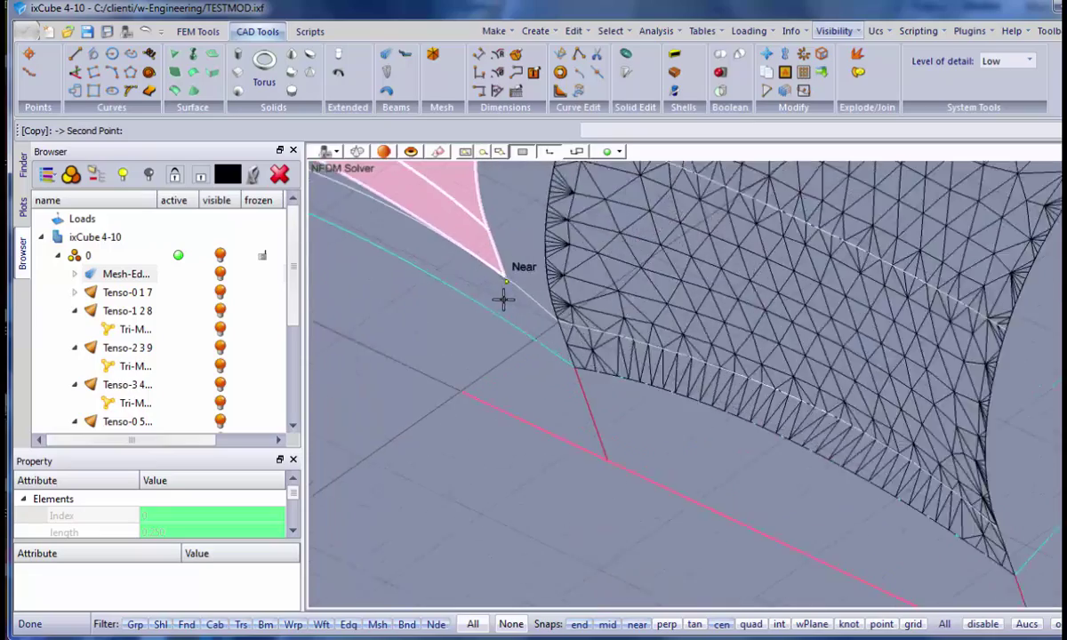
scroll(643, 407, "down", 5)
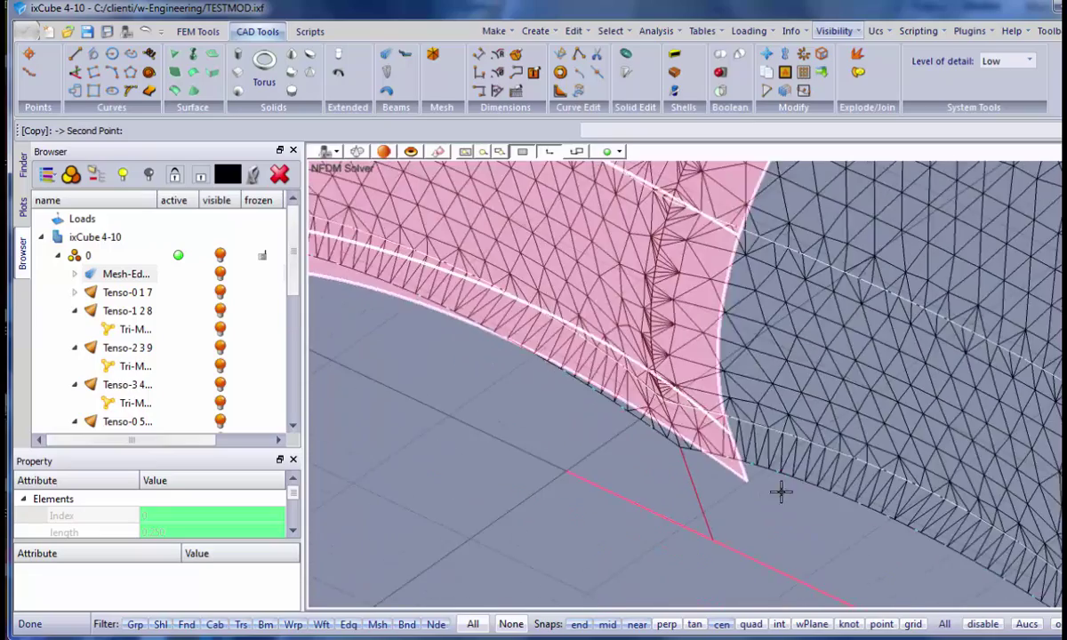
scroll(525, 386, "up", 5)
scroll(529, 389, "down", 4)
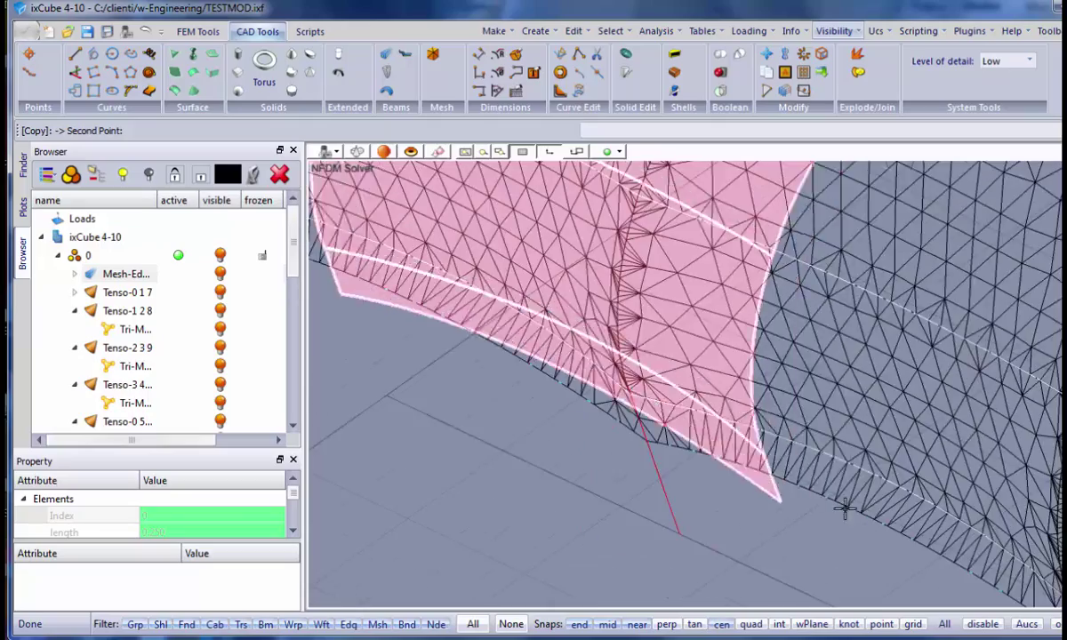
scroll(477, 356, "up", 4)
scroll(690, 506, "up", 2)
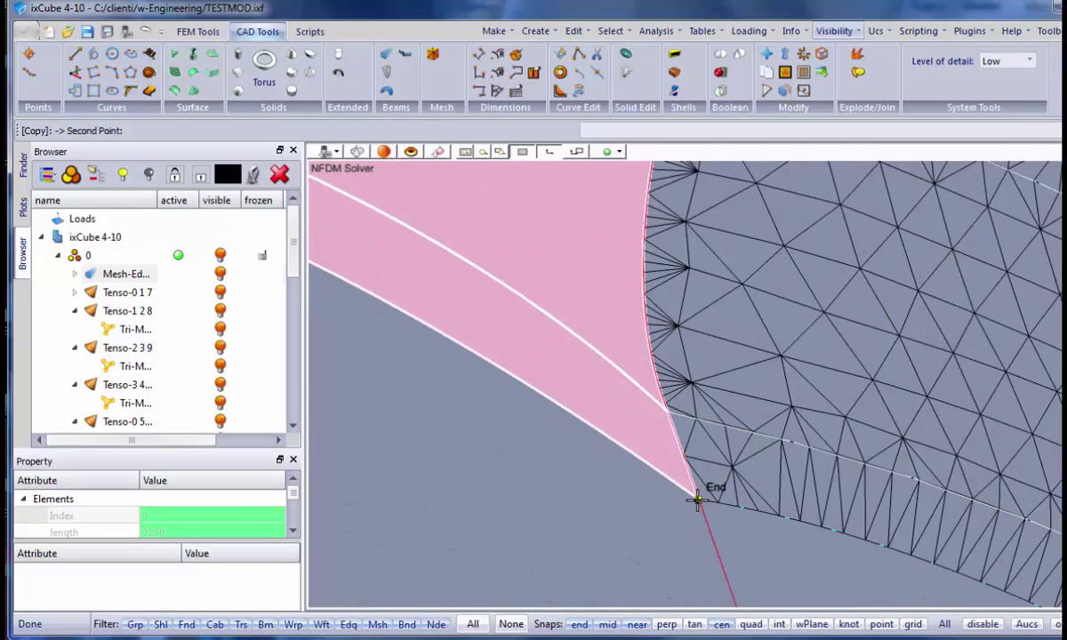
scroll(552, 432, "down", 6)
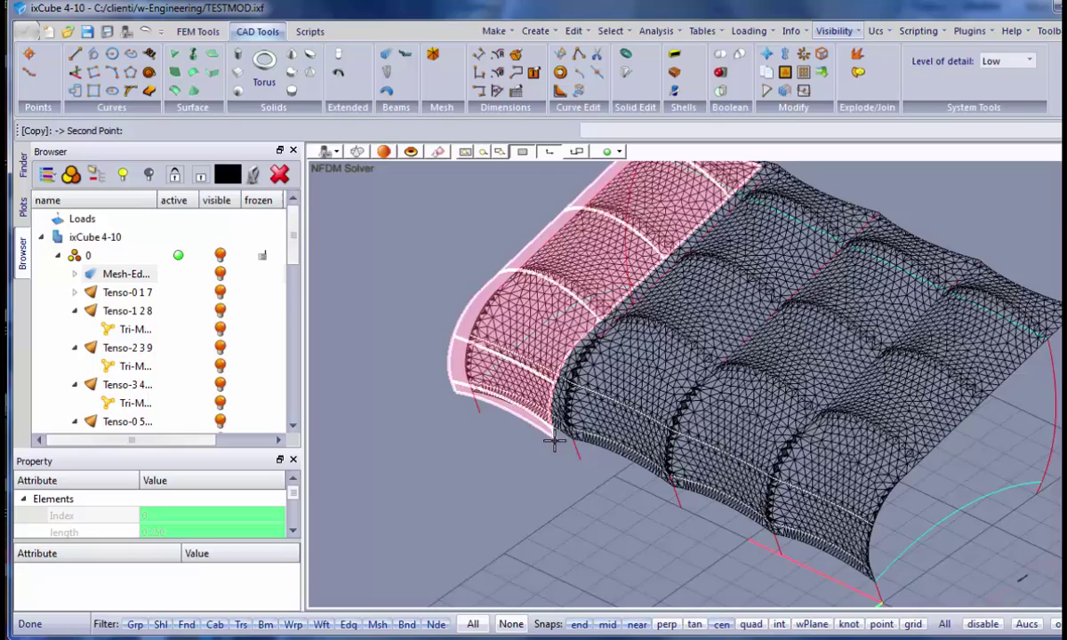
key("Escape")
middle_click_drag(579, 480, 610, 511)
scroll(647, 482, "up", 2)
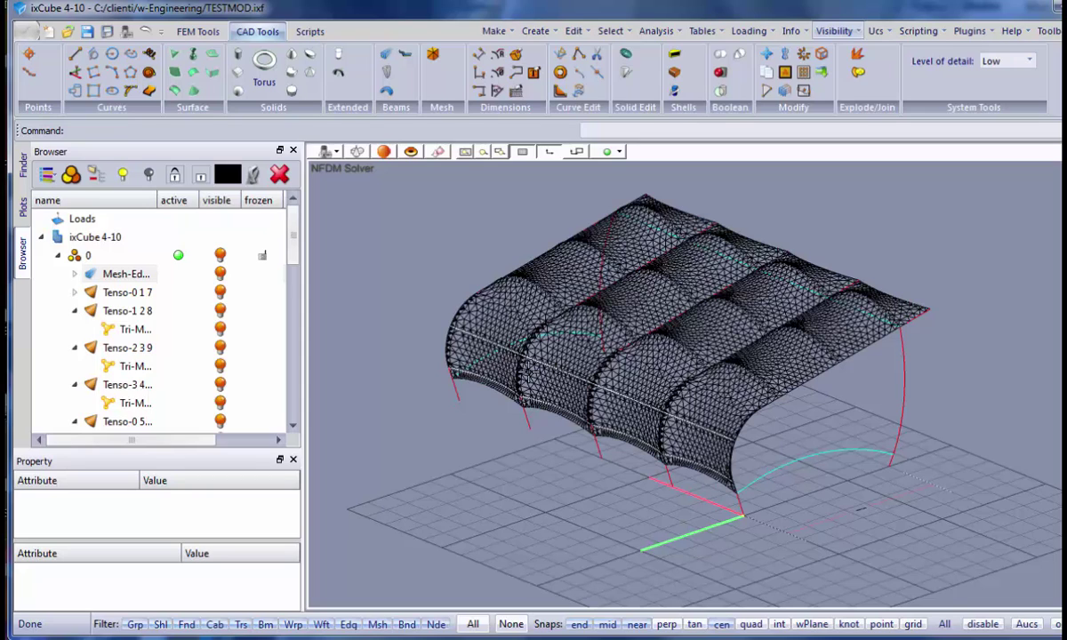
Step: Find overlapped elements except the first and delete the 1045 duplicates along the seams
left_click(197, 31)
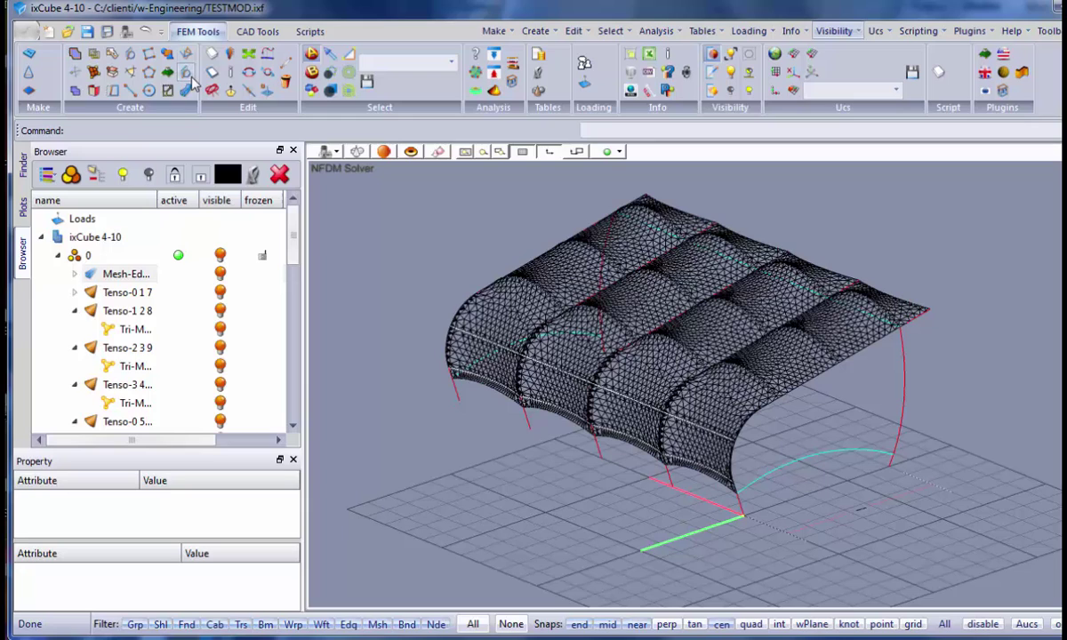
left_click(230, 55)
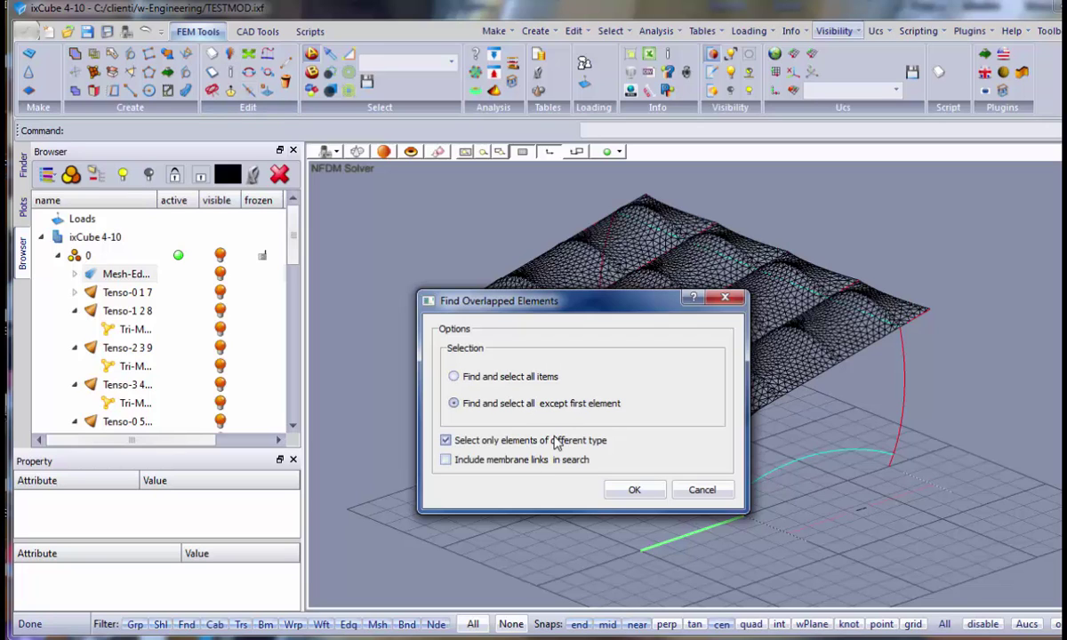
left_click(632, 490)
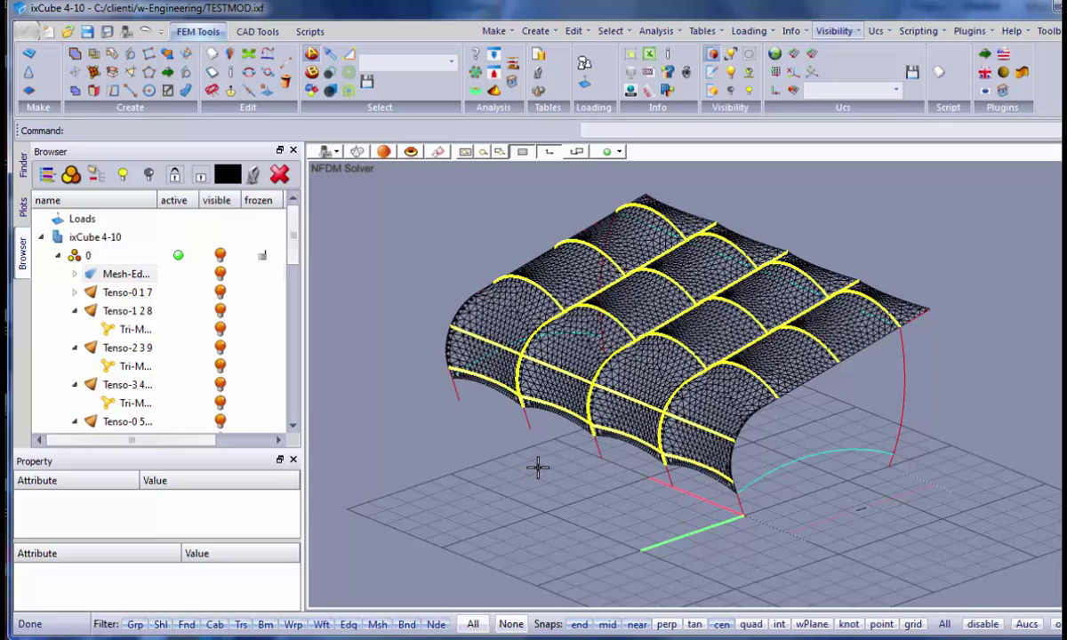
key("Delete")
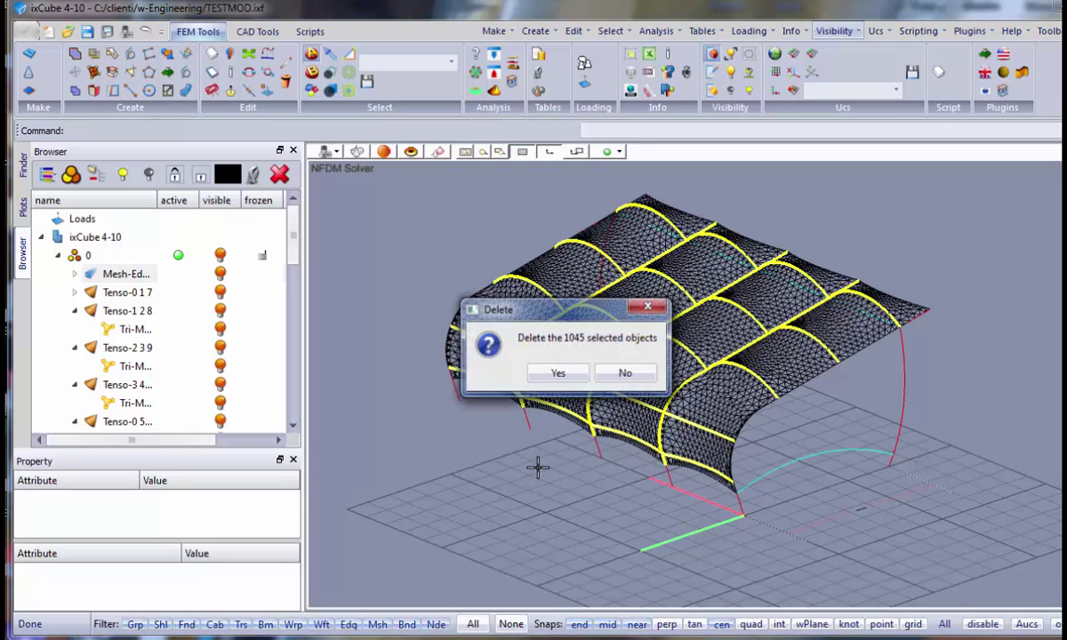
left_click(552, 374)
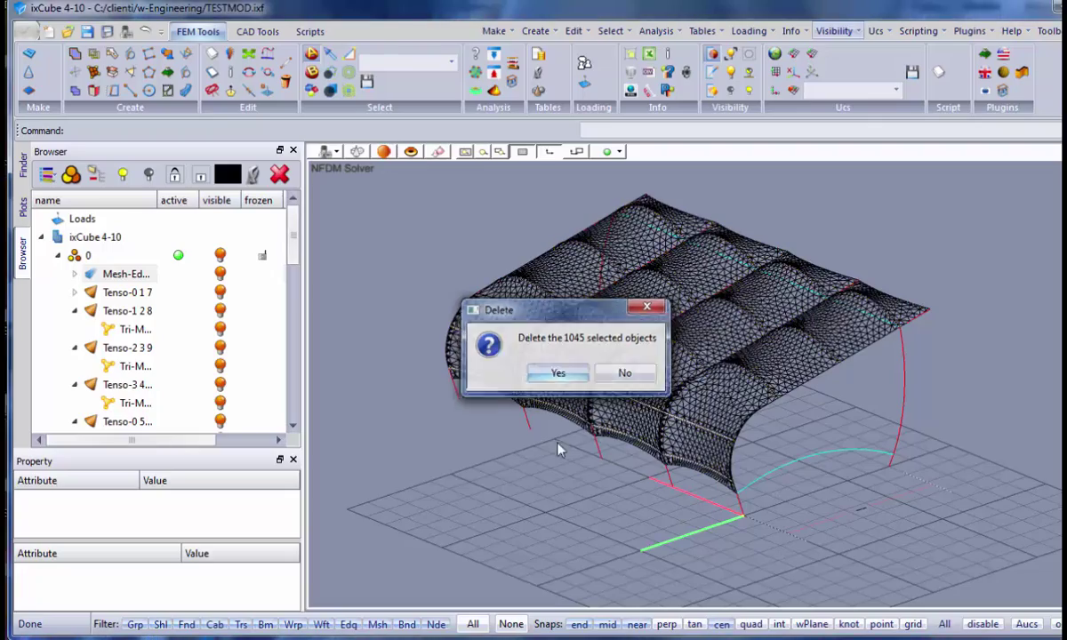